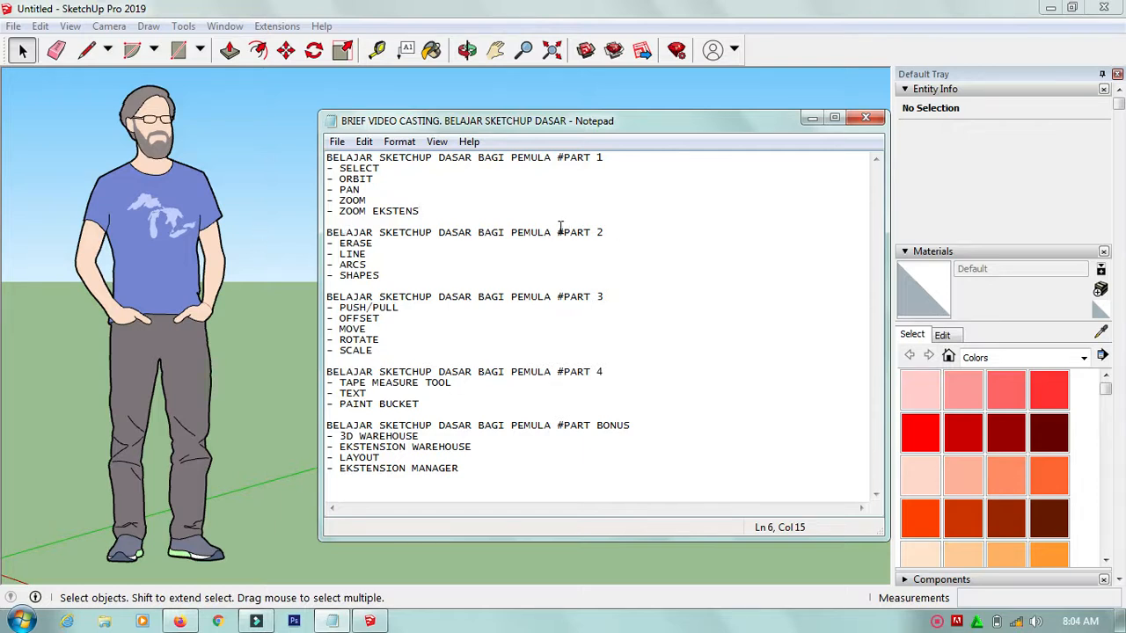
Review the Part 2 topics Erase, Line, Arcs and Shapes in the course outline, and minimize the note.
drag(559, 227, 626, 247)
click(513, 253)
drag(342, 243, 370, 244)
drag(339, 255, 369, 256)
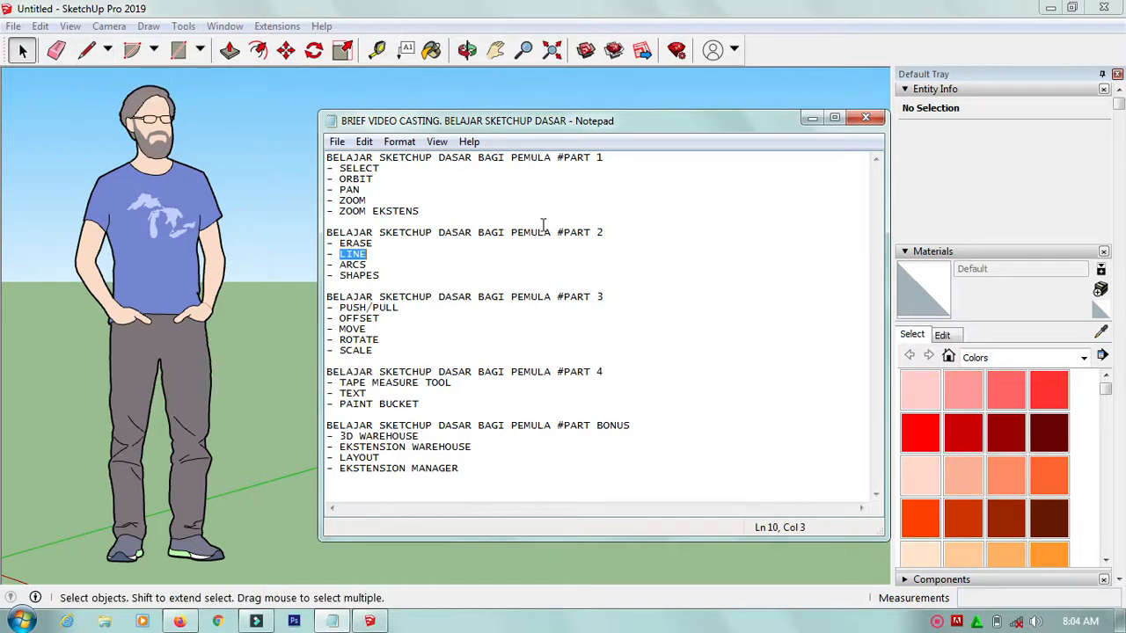
drag(341, 264, 362, 263)
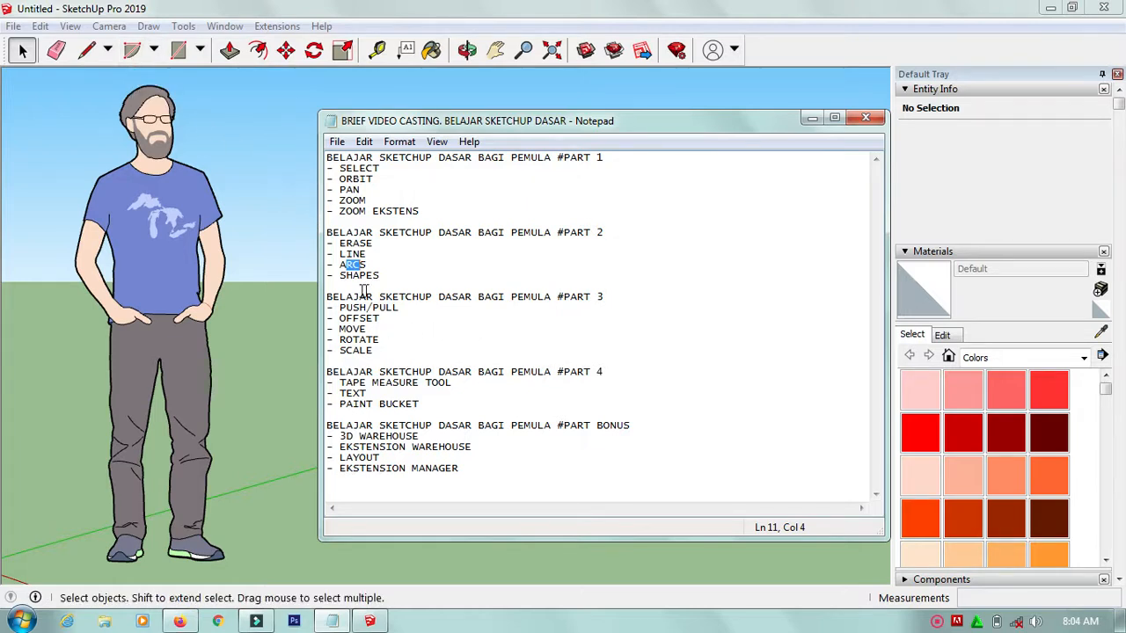
drag(345, 277, 374, 282)
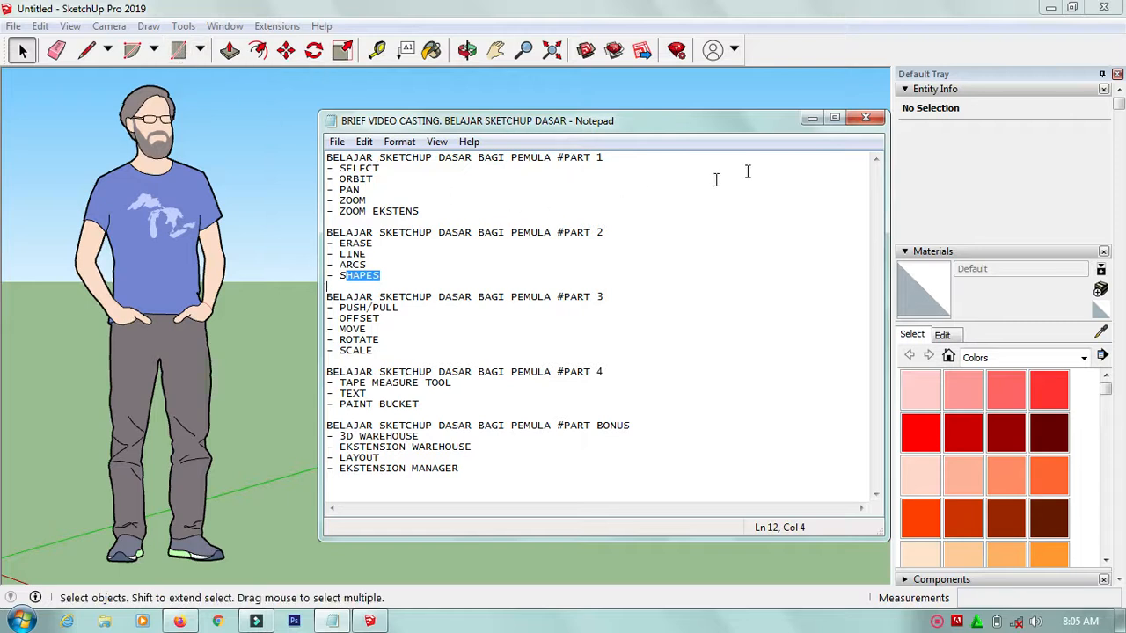
click(814, 120)
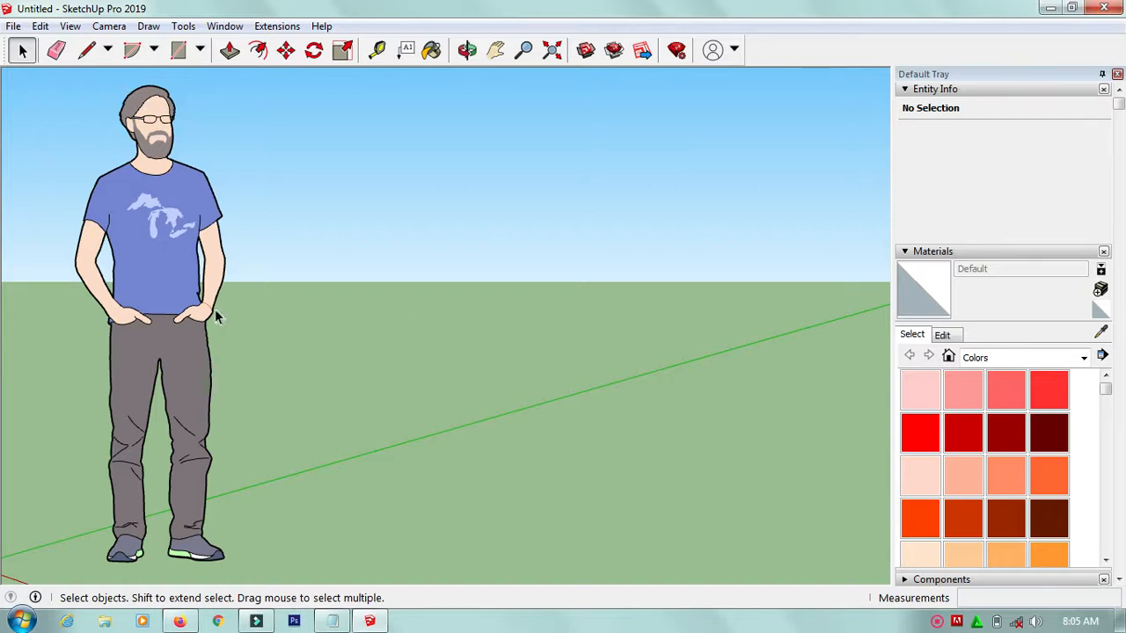
scroll(217, 317, down, 3)
scroll(262, 490, up, 3)
scroll(303, 506, down, 2)
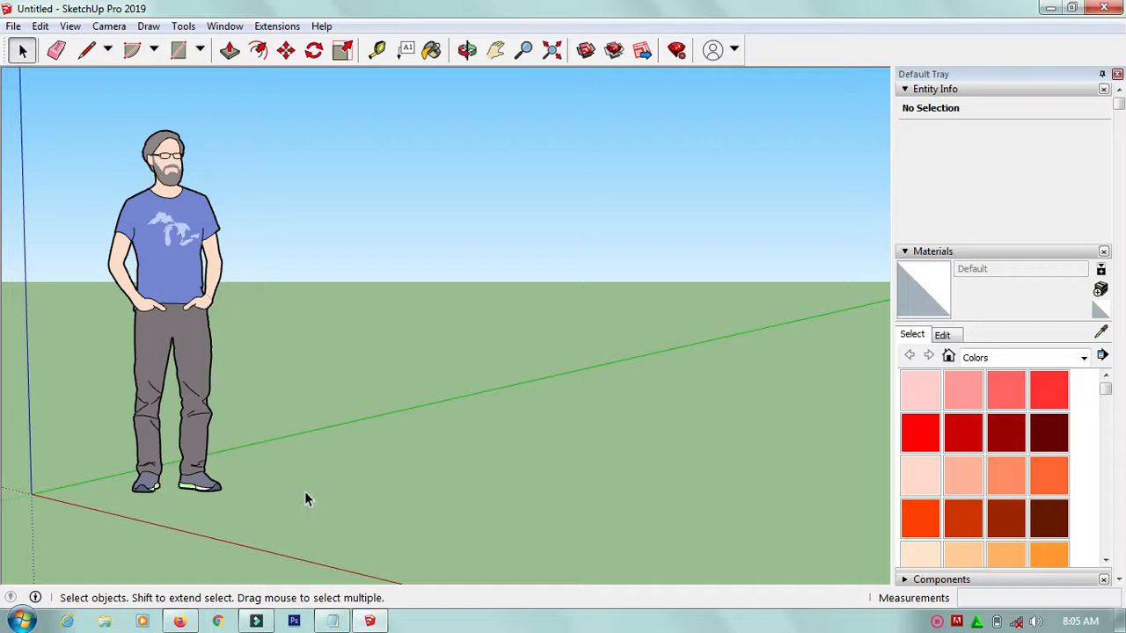
scroll(89, 98, up, 2)
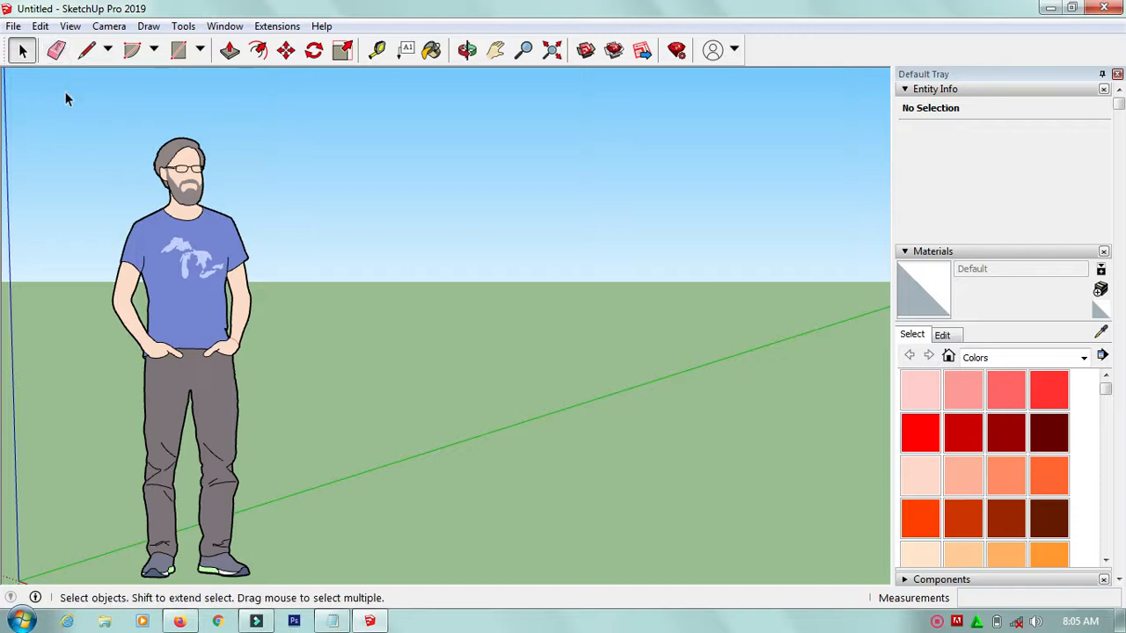
Draw a 1 m line parallel to the red axis on the ground beside the standing figure.
click(86, 53)
scroll(180, 224, down, 3)
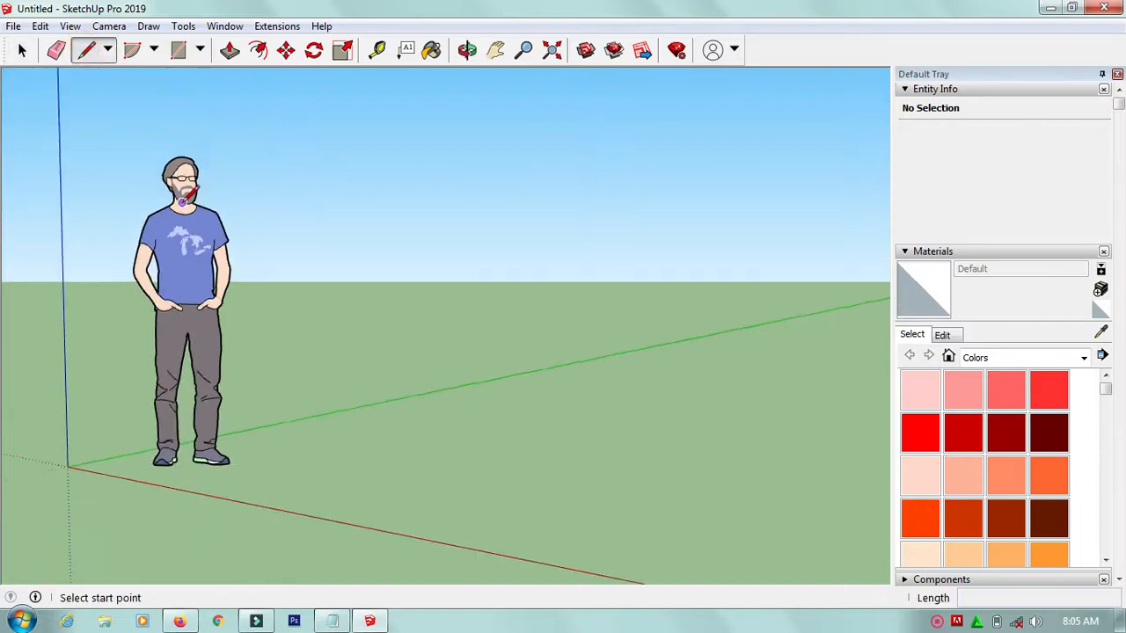
scroll(214, 344, up, 6)
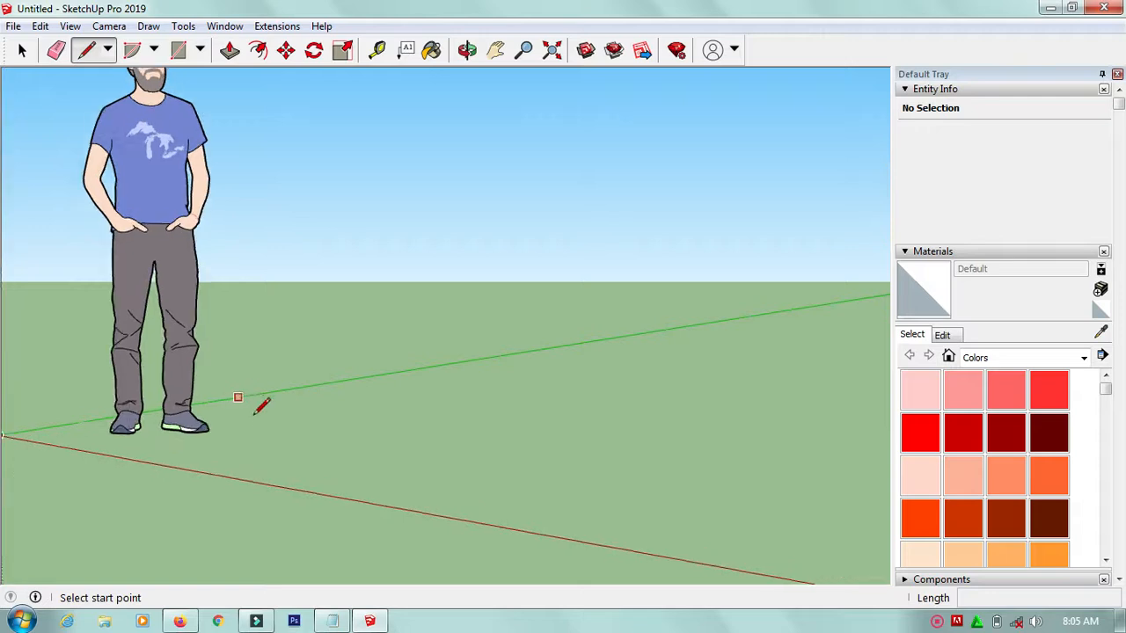
scroll(256, 492, down, 5)
scroll(267, 418, up, 5)
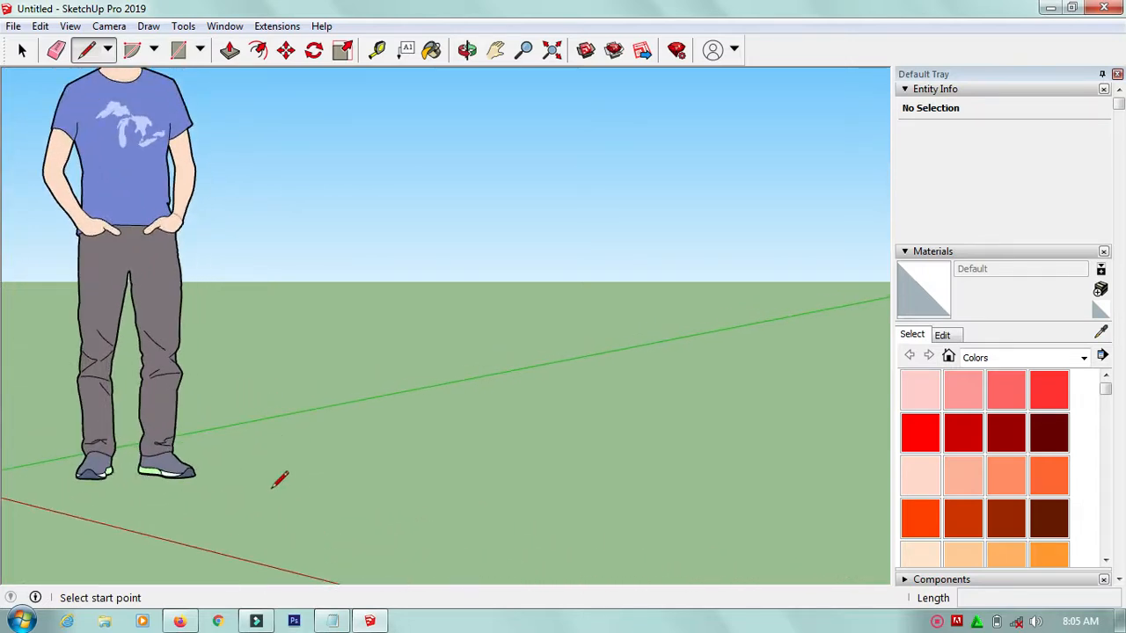
scroll(273, 479, down, 4)
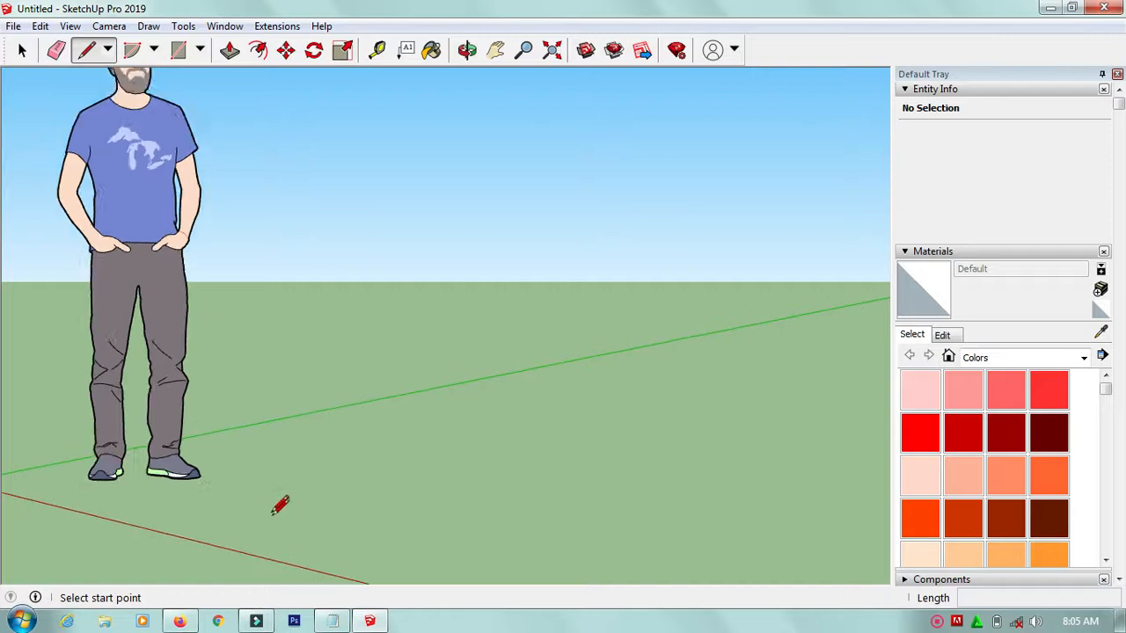
middle_drag(261, 476, 415, 546)
scroll(329, 440, down, 3)
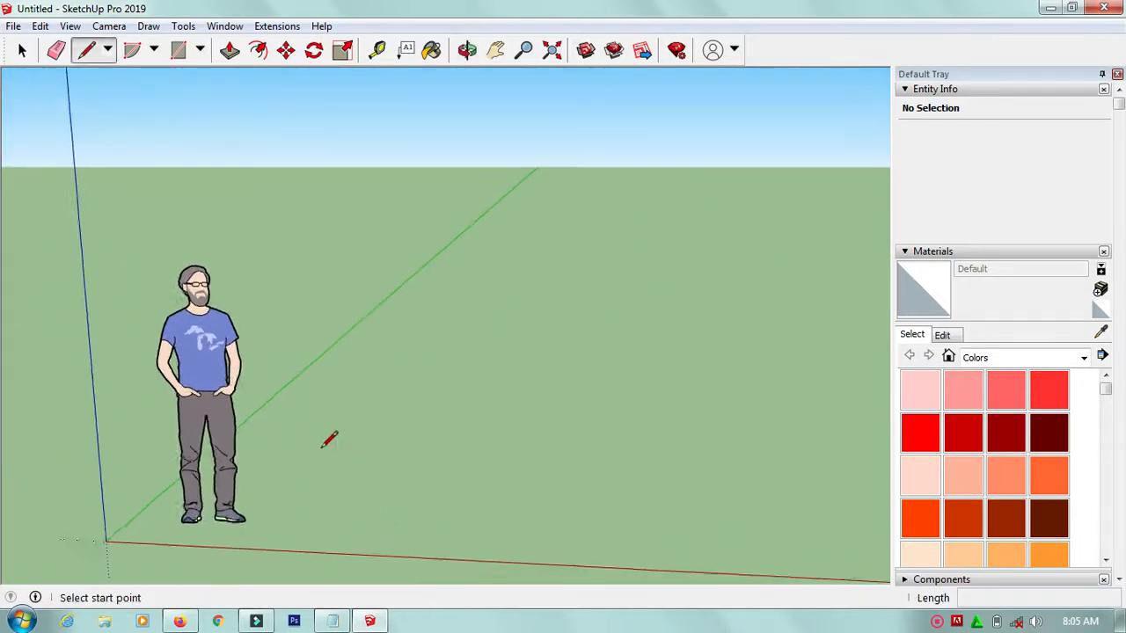
middle_drag(347, 515, 365, 572)
scroll(350, 527, up, 2)
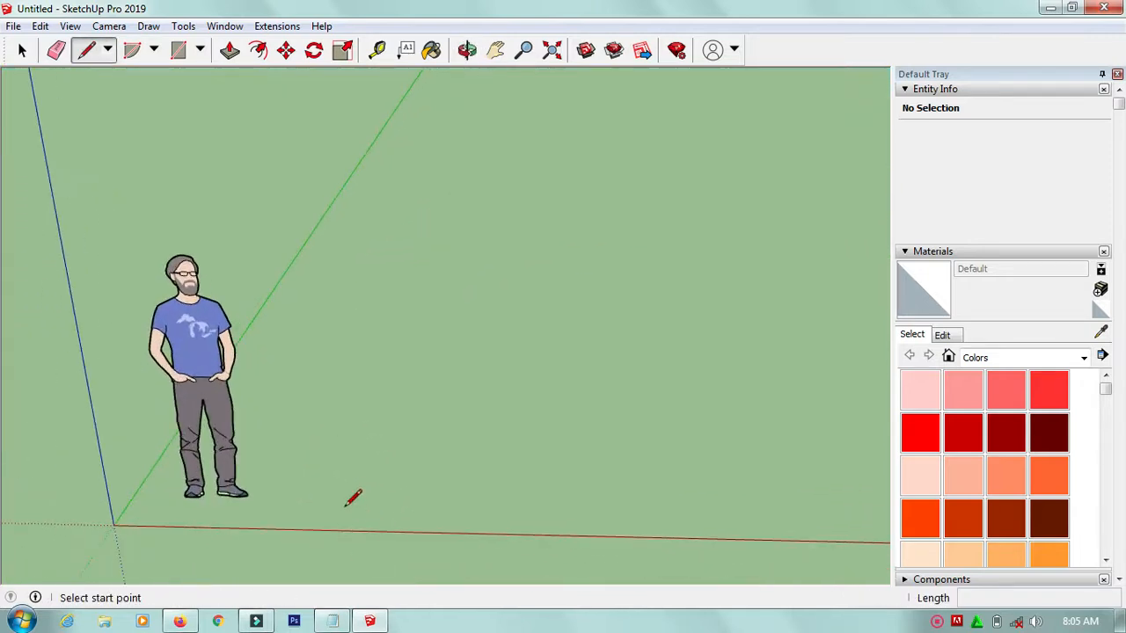
scroll(365, 462, up, 2)
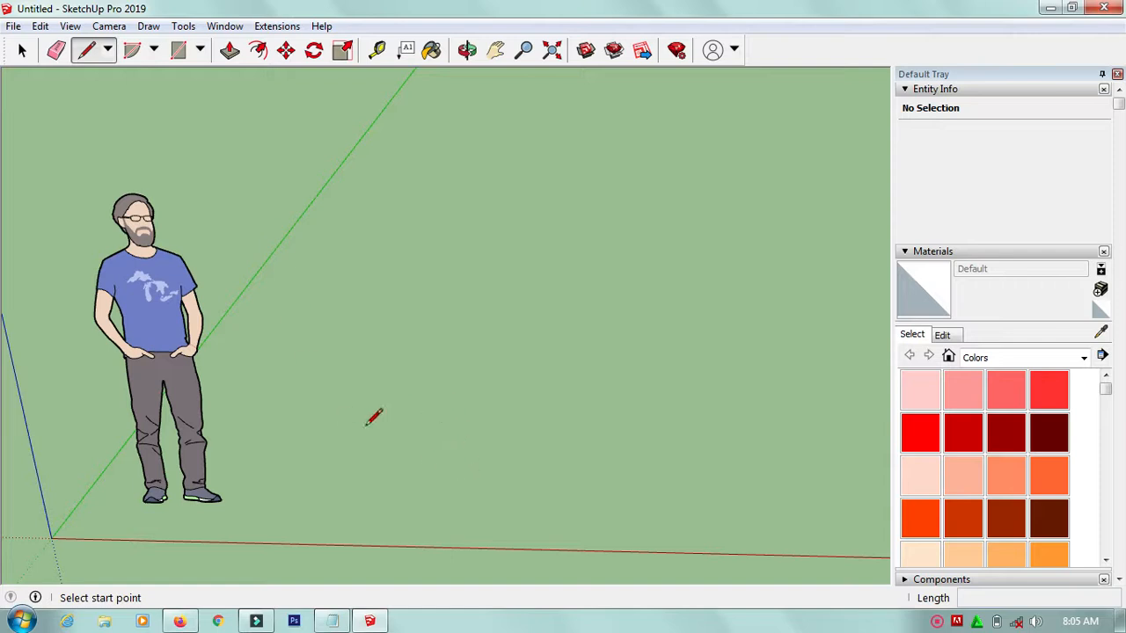
click(317, 462)
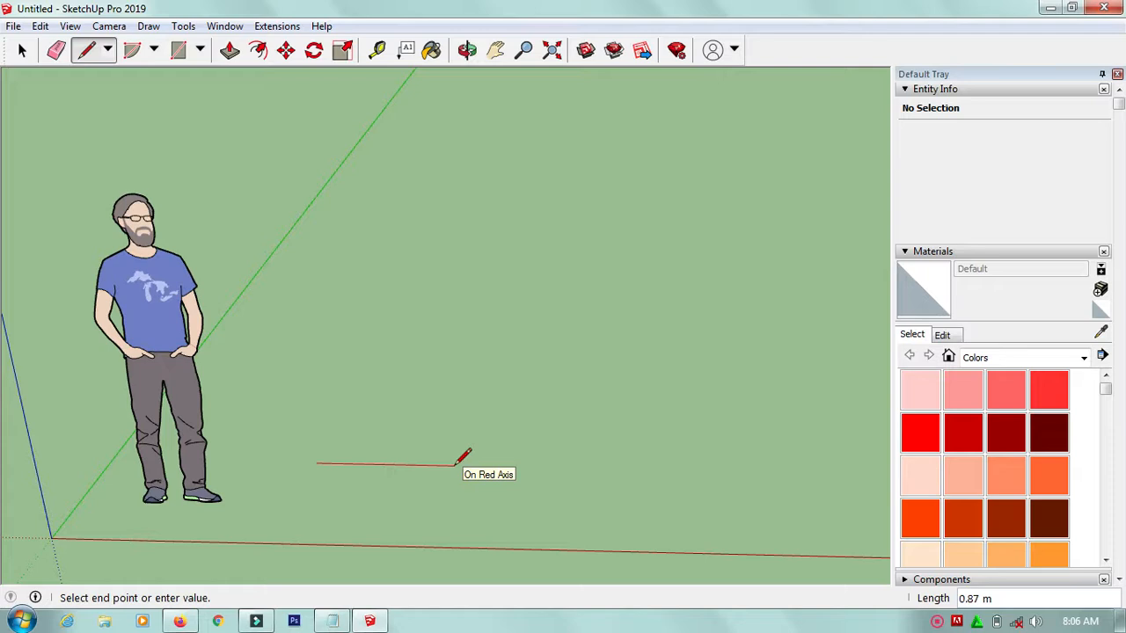
key(Return)
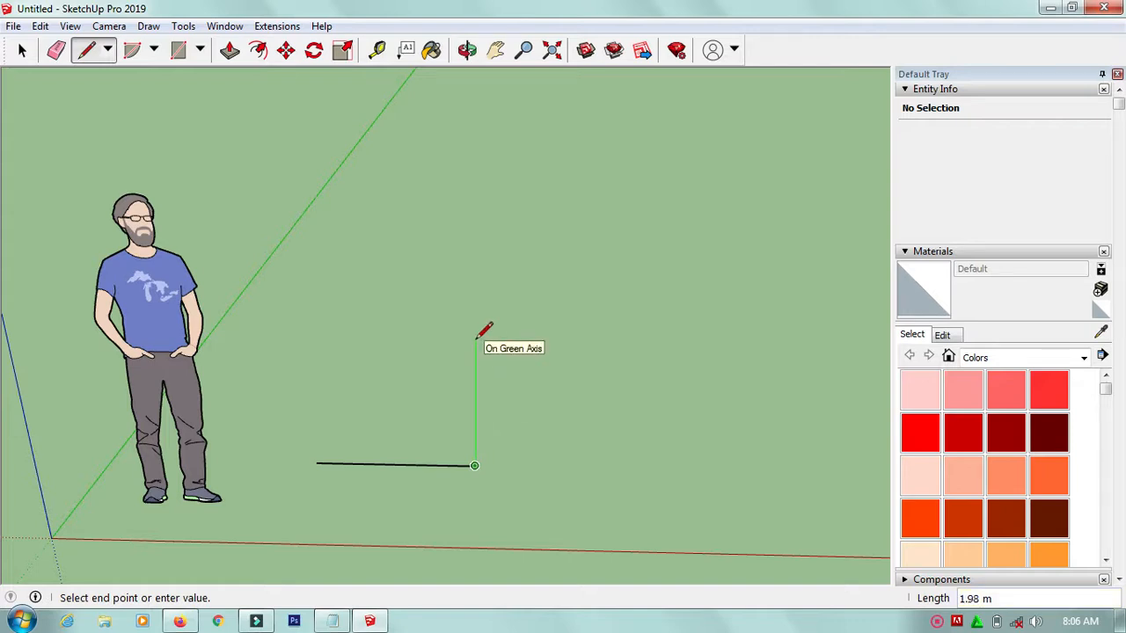
Add the three remaining 1 m edges along the green and red axes to close the line into a square face.
middle_drag(479, 336, 522, 372)
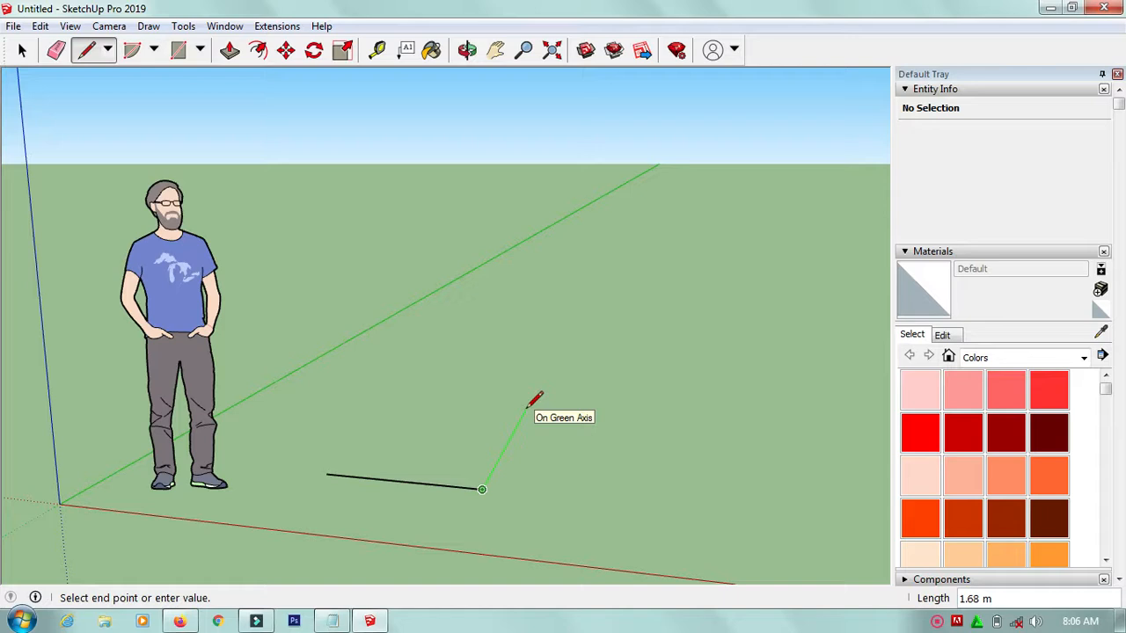
key(Return)
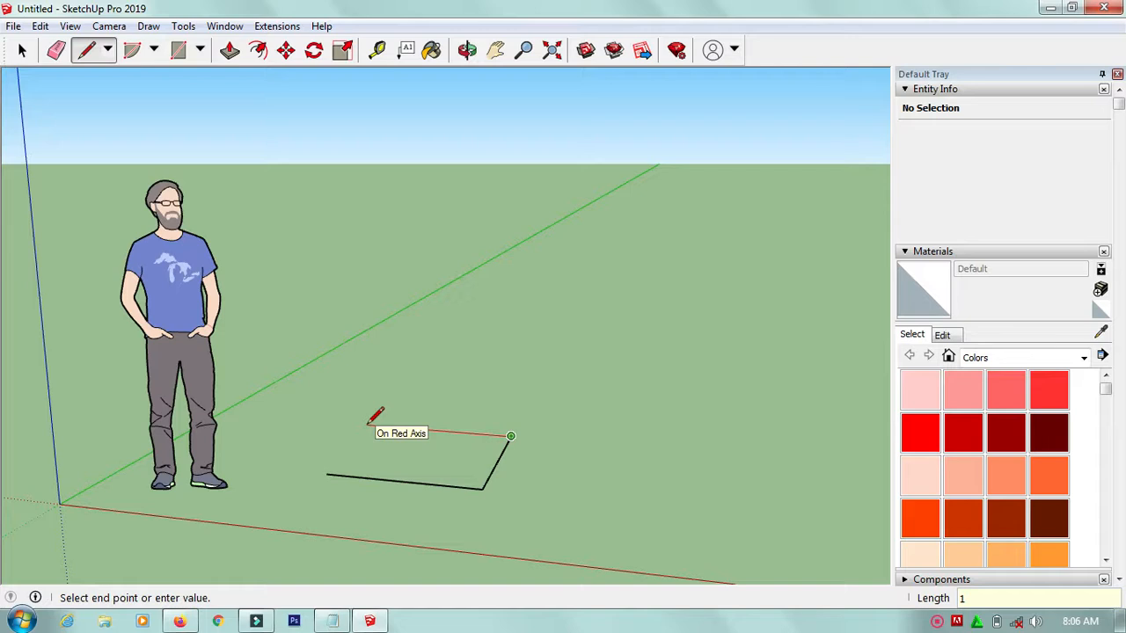
text(1)
key(Return)
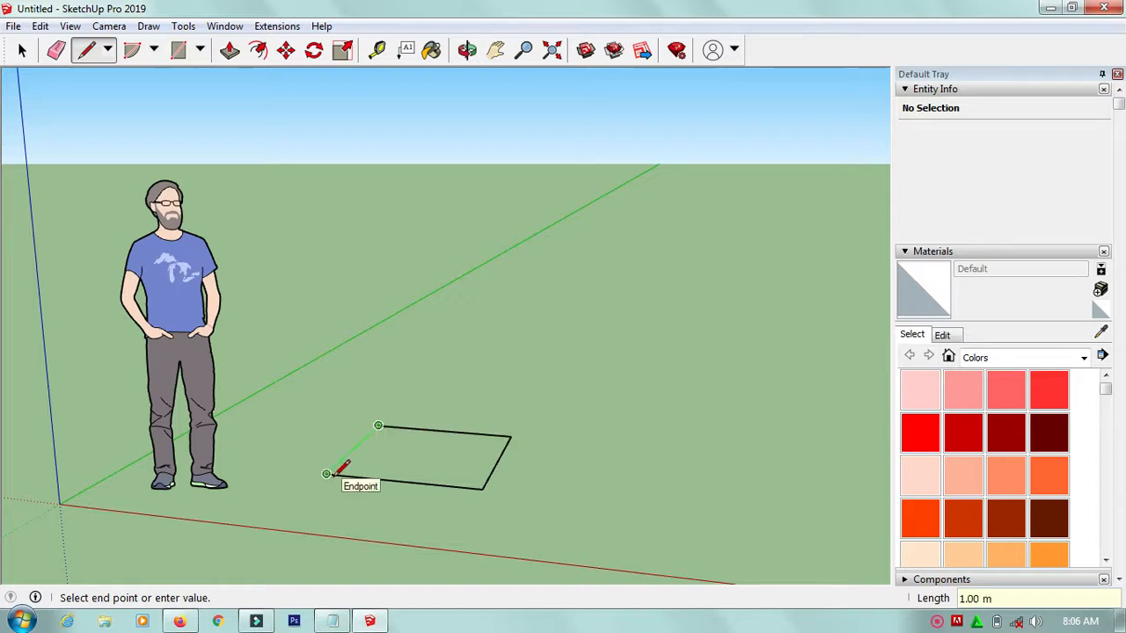
click(327, 474)
key(space)
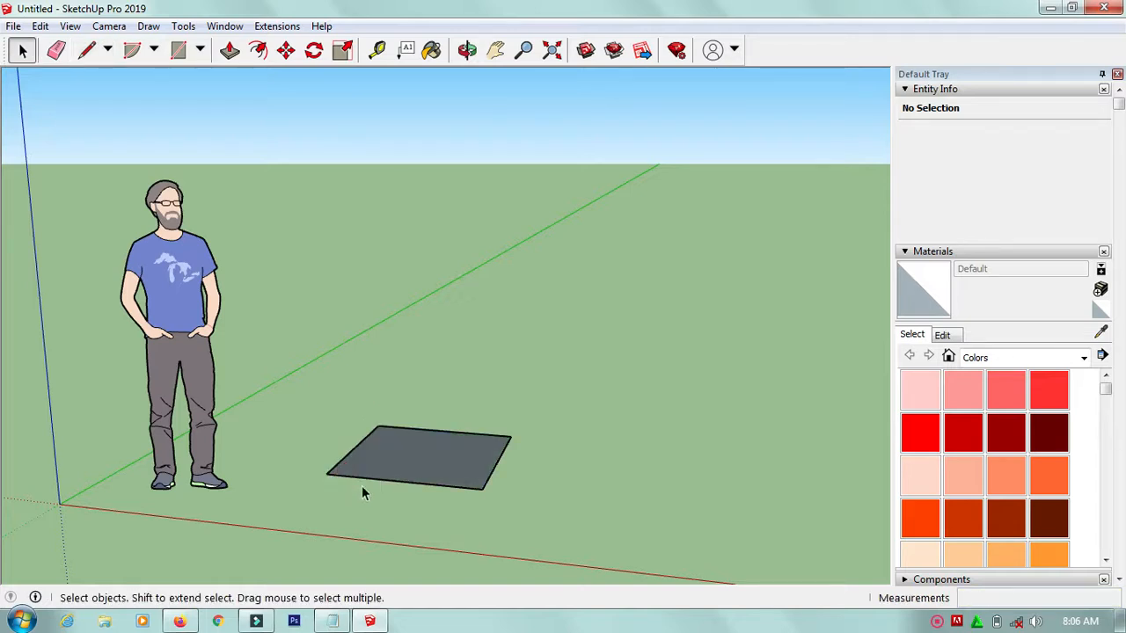
Copy the square face with its edges along the red axis, leaving a small gap beside the original.
middle_drag(362, 486, 437, 493)
scroll(392, 464, up, 5)
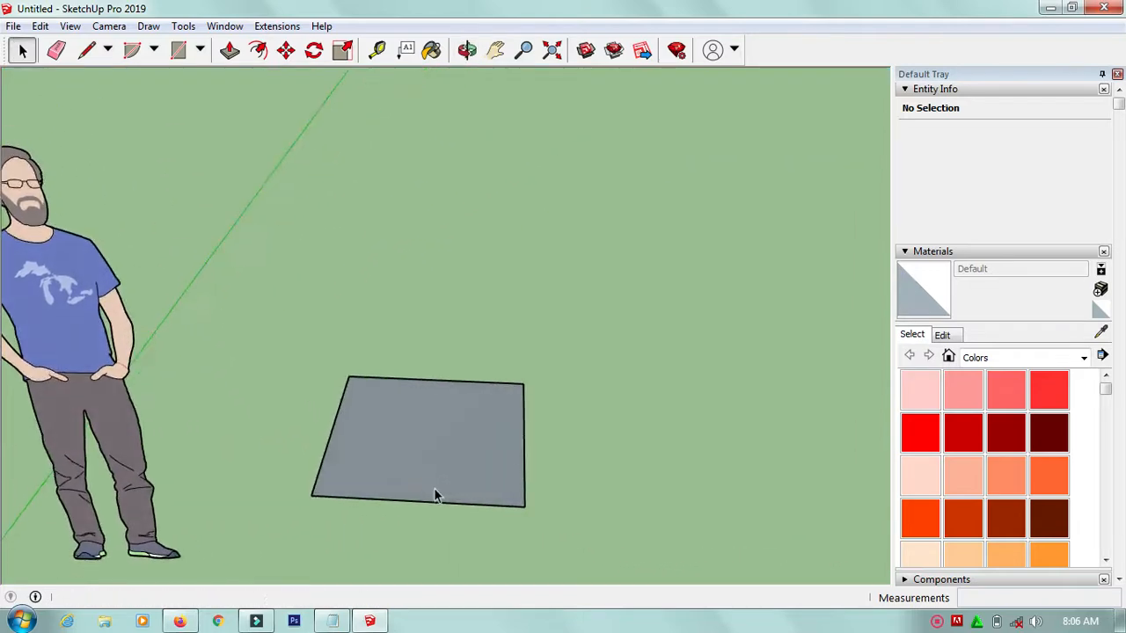
double_click(491, 435)
scroll(407, 432, down, 2)
key(m)
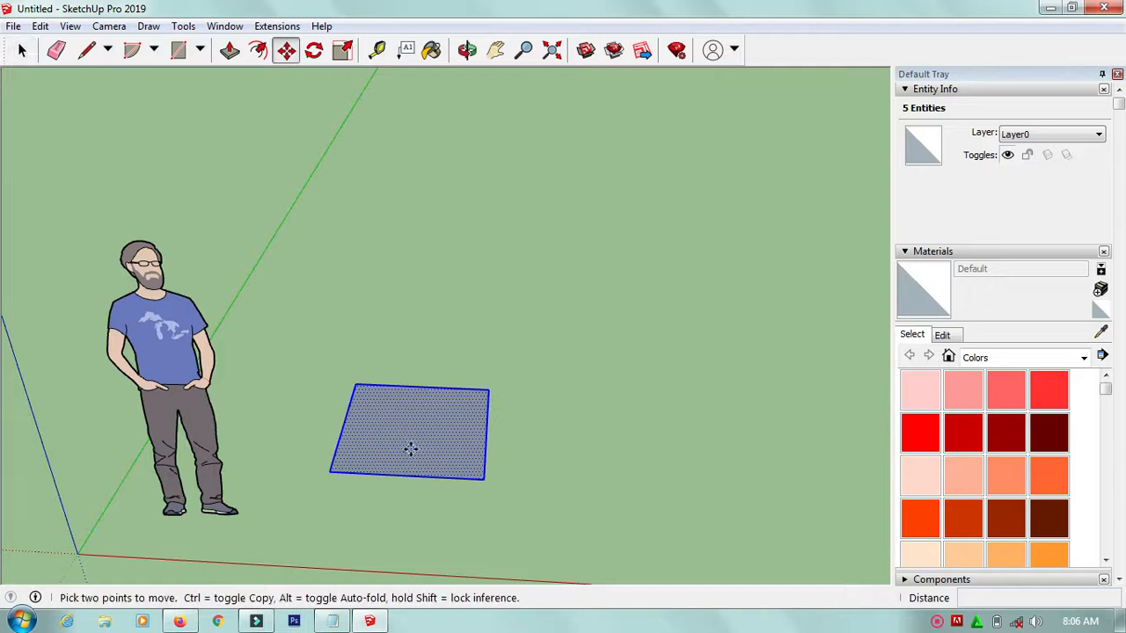
key(ctrl)
click(411, 449)
click(593, 454)
key(space)
click(607, 307)
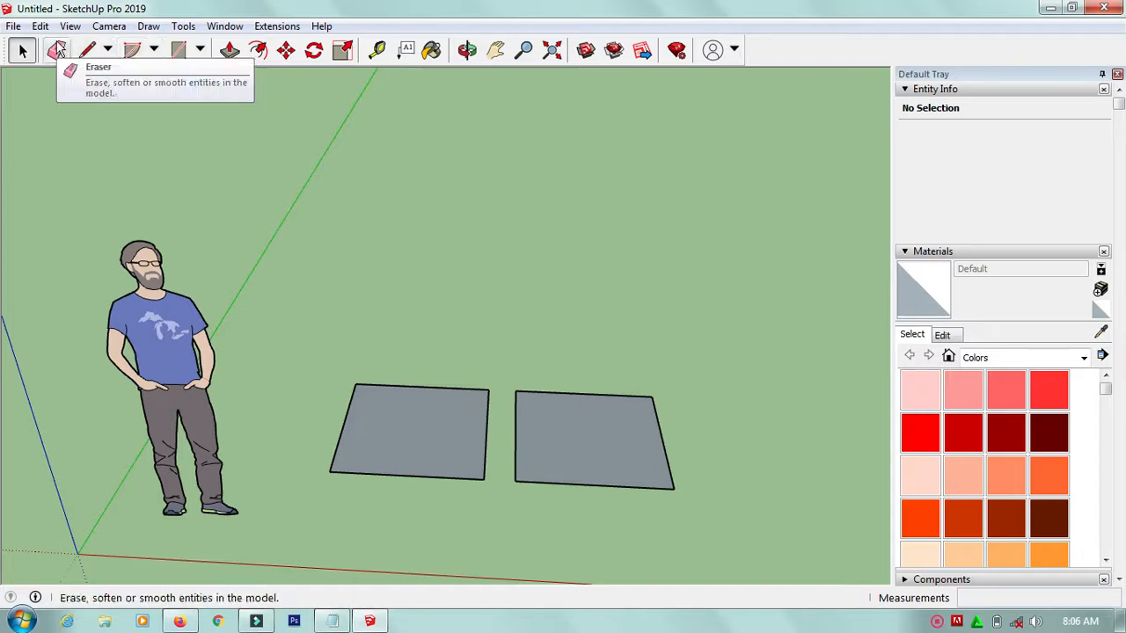
click(109, 53)
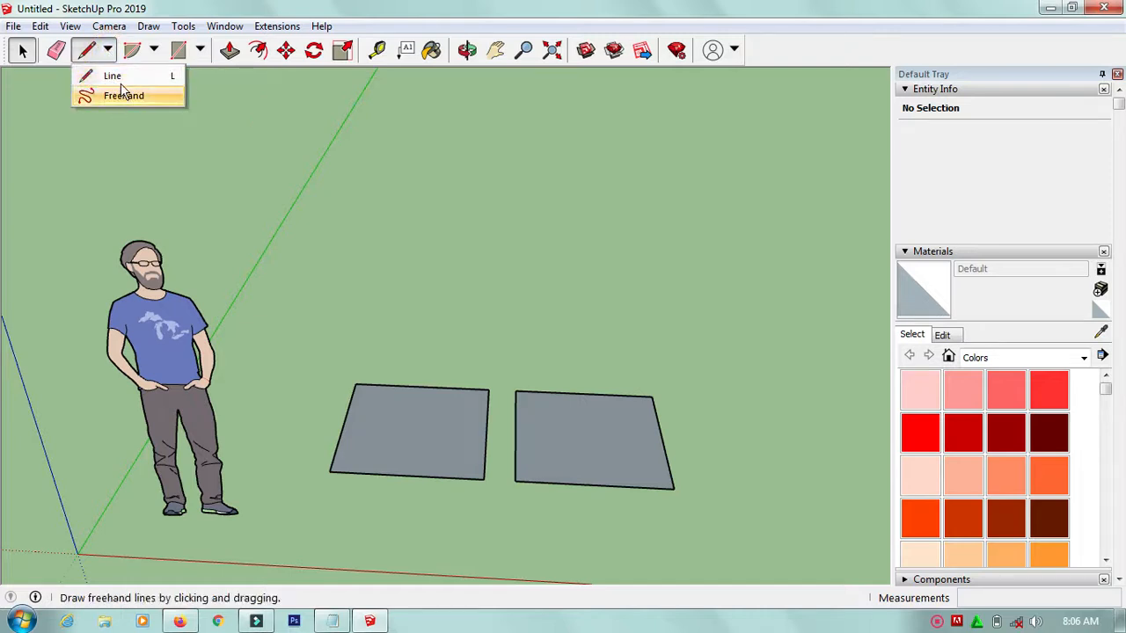
click(413, 332)
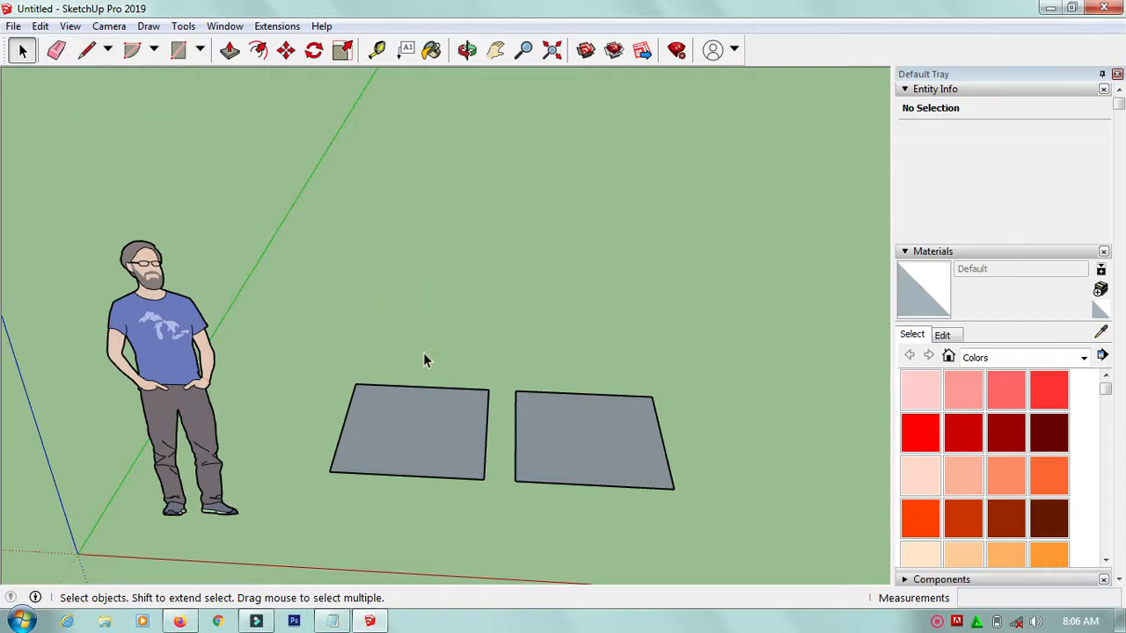
scroll(465, 411, up, 5)
scroll(458, 380, down, 1)
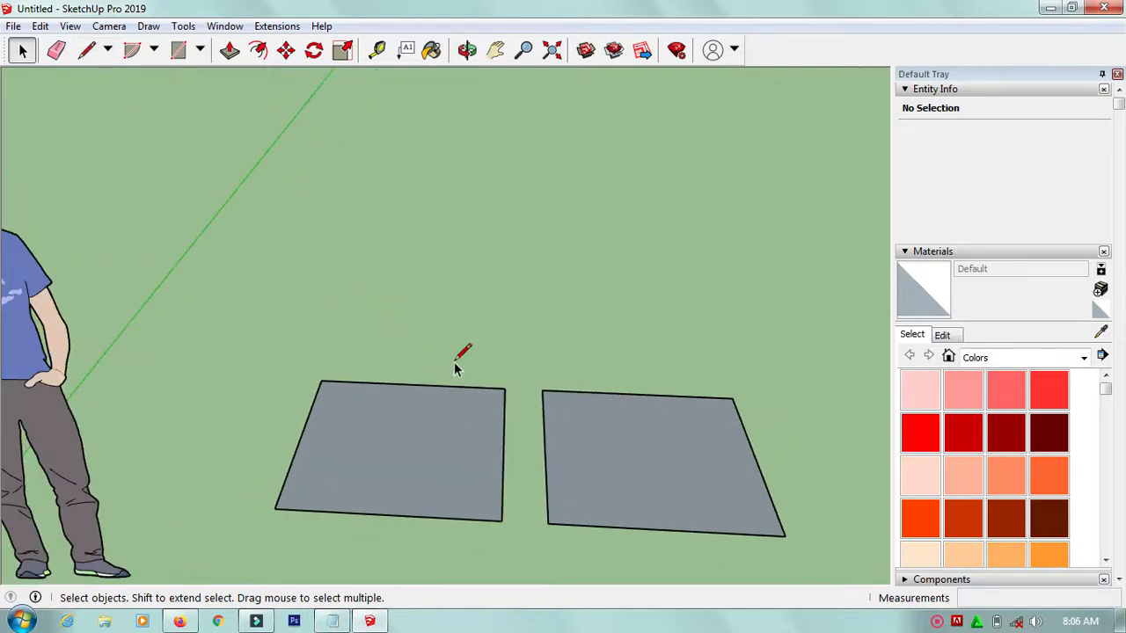
key(l)
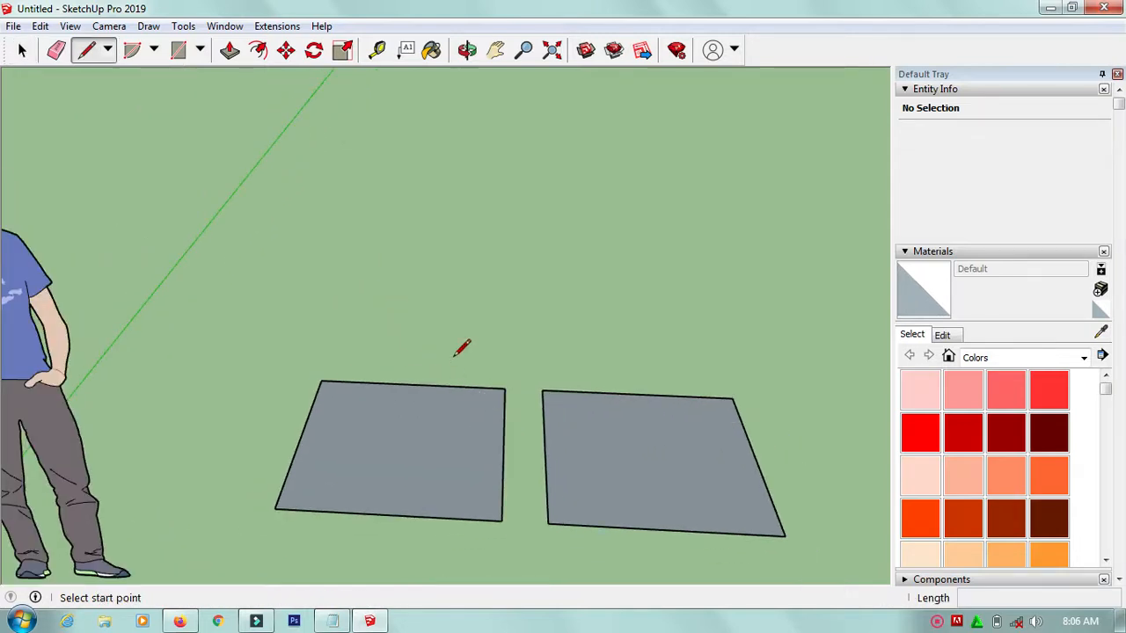
key(space)
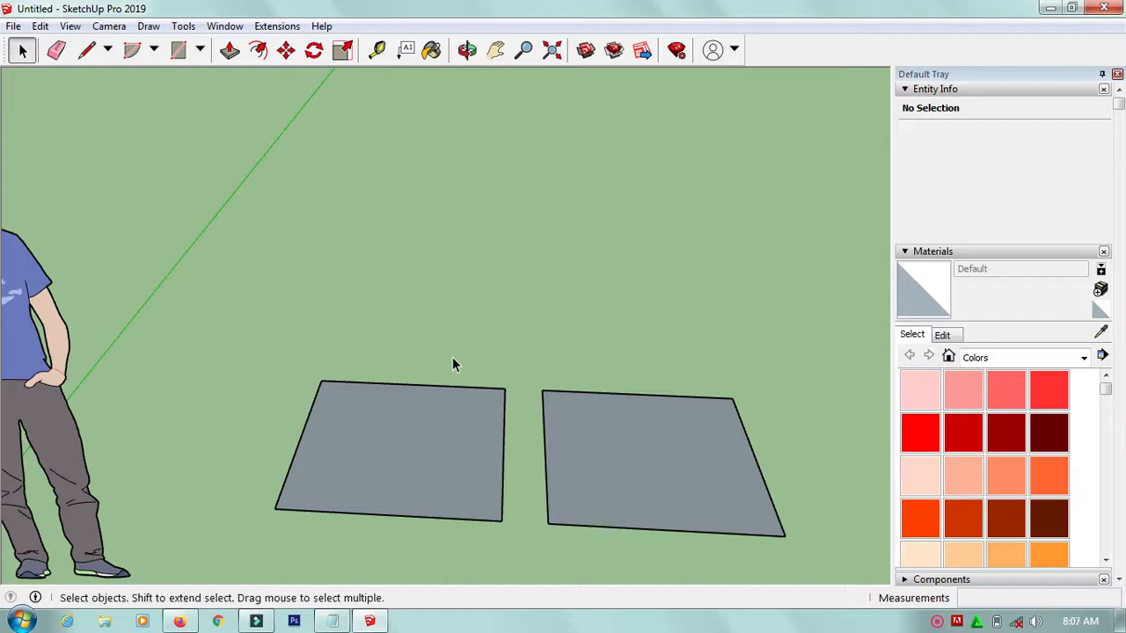
key(l)
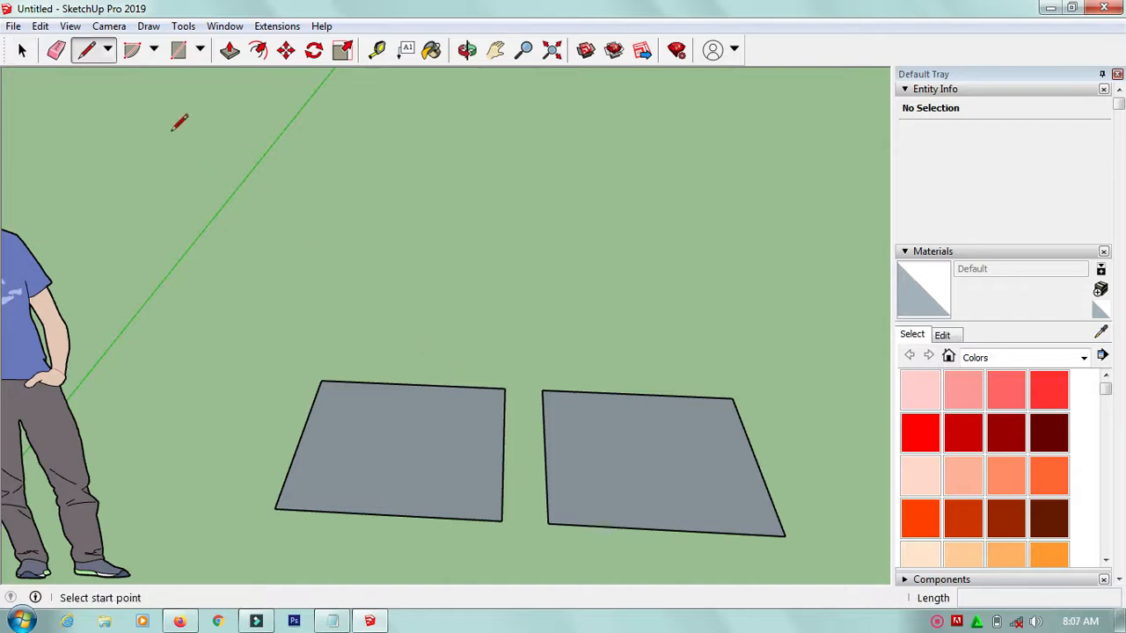
Draw an irregular closed shape on the ground beside the copied square with the Freehand tool.
click(106, 51)
click(118, 96)
scroll(36, 184, down, 3)
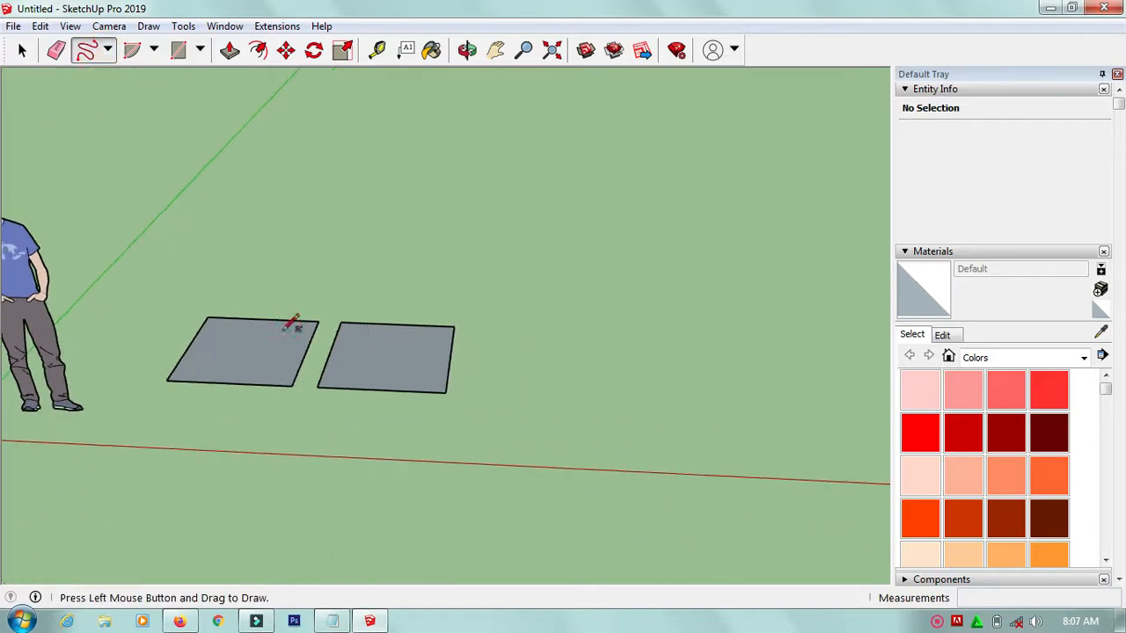
scroll(572, 374, up, 3)
middle_drag(497, 362, 527, 478)
scroll(510, 458, down, 2)
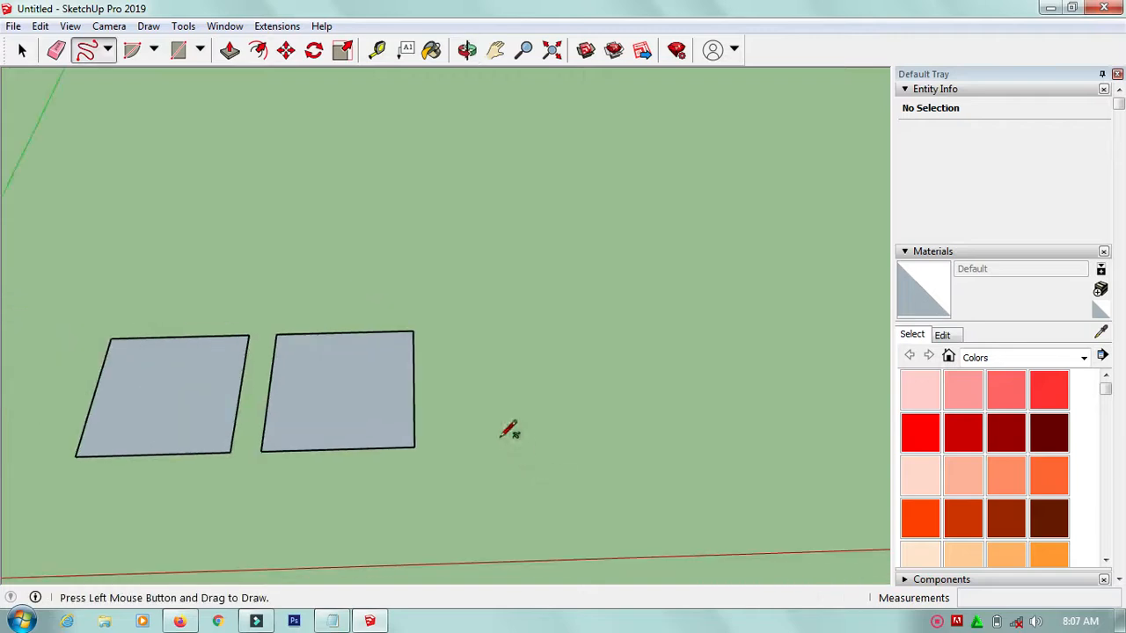
scroll(457, 430, up, 3)
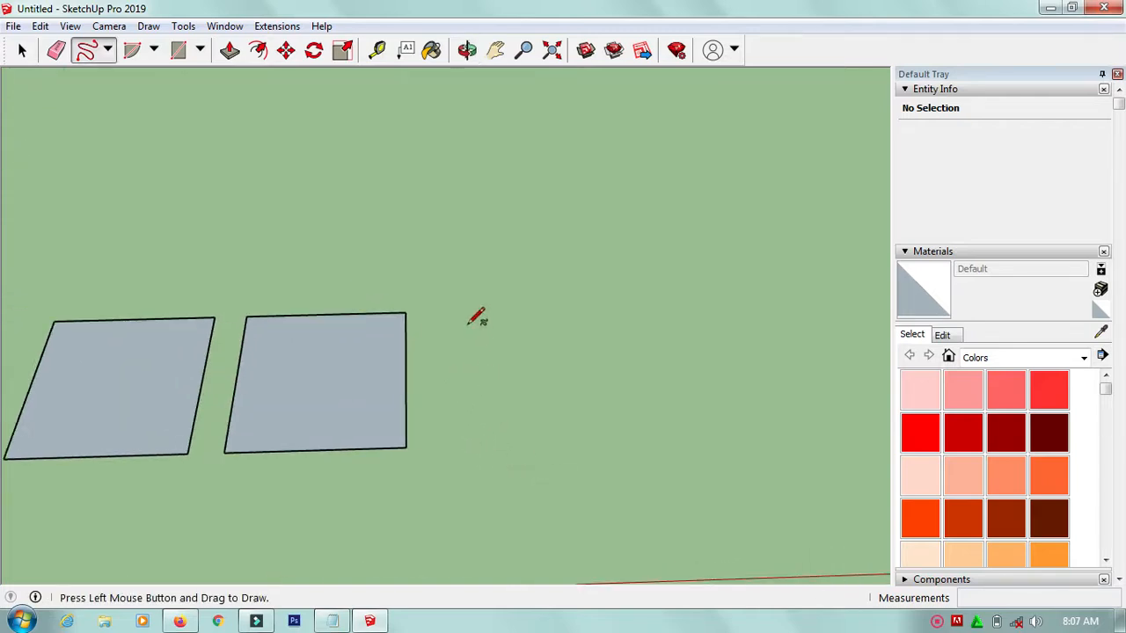
mouse_move(463, 320)
mouse_down()
mouse_move(507, 304)
mouse_move(562, 346)
mouse_move(575, 389)
mouse_move(556, 452)
mouse_move(514, 474)
mouse_move(499, 404)
mouse_move(452, 327)
mouse_move(461, 310)
mouse_move(478, 319)
mouse_up()
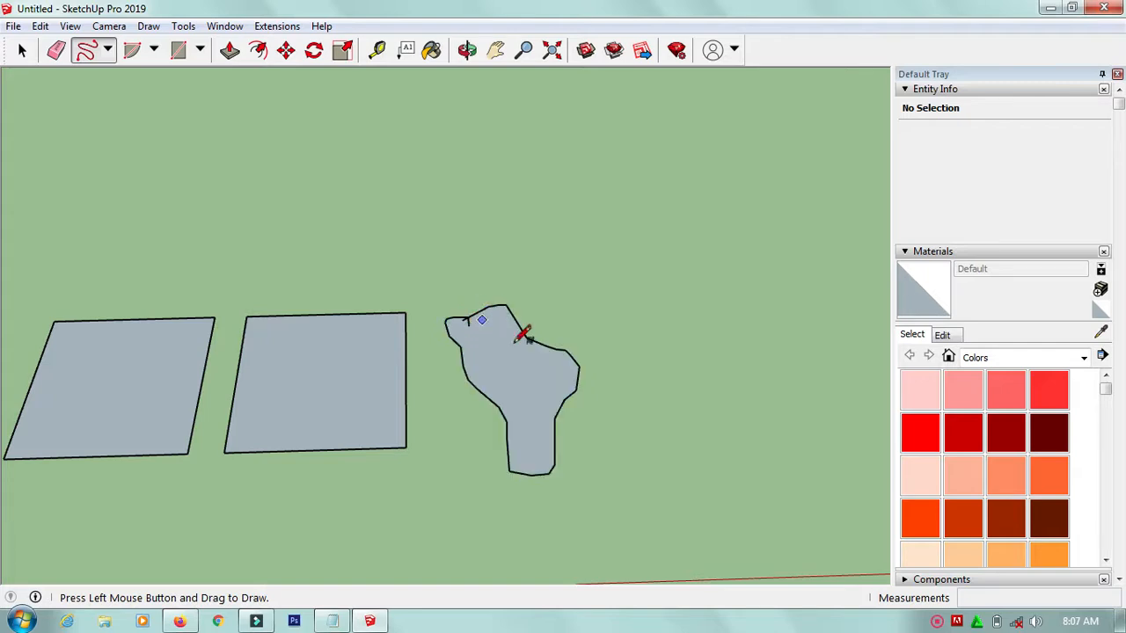
Draw a nearly straight open freehand line on the ground beside the irregular shape.
scroll(515, 347, down, 2)
scroll(509, 363, up, 3)
scroll(503, 363, up, 2)
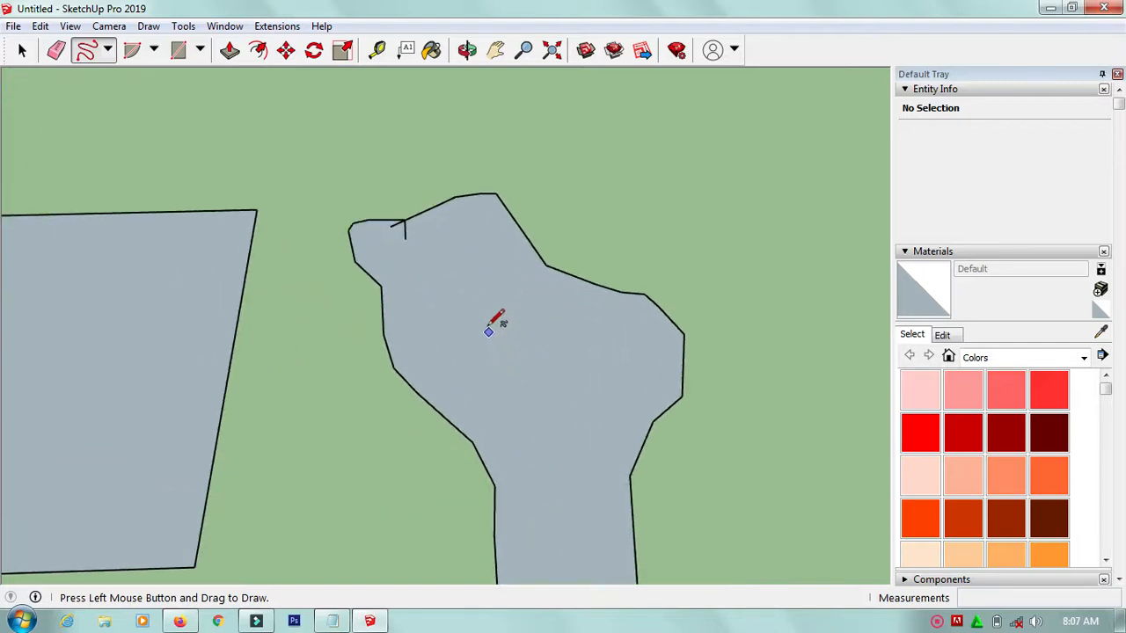
scroll(641, 281, down, 5)
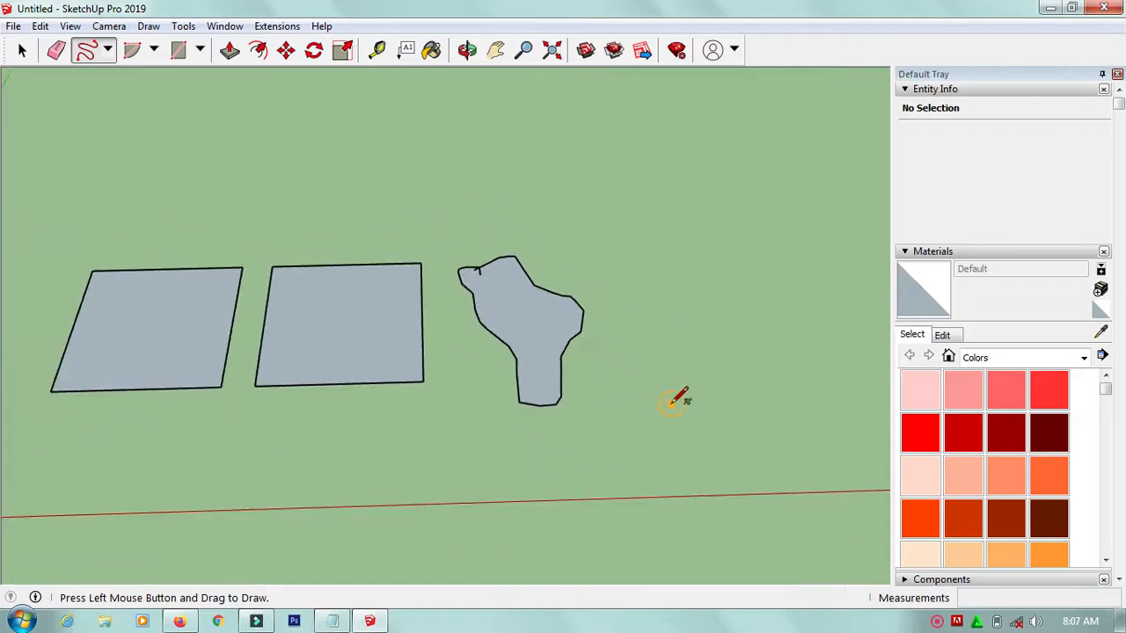
drag(669, 405, 656, 270)
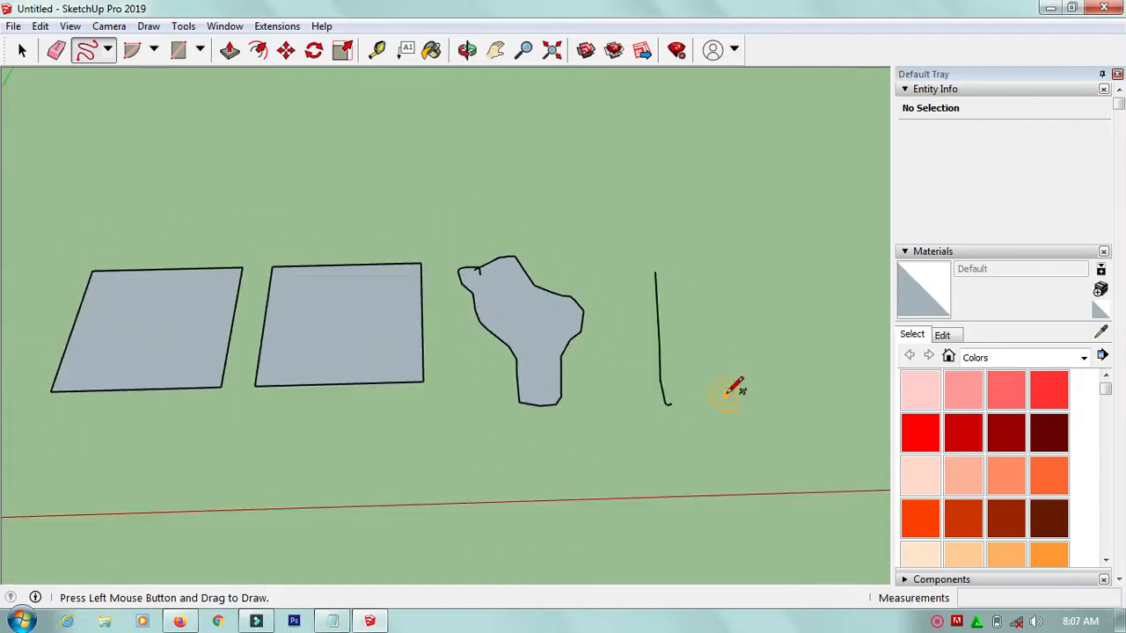
Draw three more open freehand lines on the ground beside the first one, including a short stroke crossing a wavy line.
mouse_move(726, 389)
mouse_down()
mouse_move(725, 291)
mouse_move(721, 322)
mouse_up()
mouse_move(692, 377)
mouse_down()
mouse_move(685, 327)
mouse_move(699, 288)
mouse_move(599, 344)
mouse_up()
scroll(695, 306, up, 3)
scroll(702, 299, up, 2)
scroll(612, 292, down, 1)
key(space)
scroll(662, 308, down, 3)
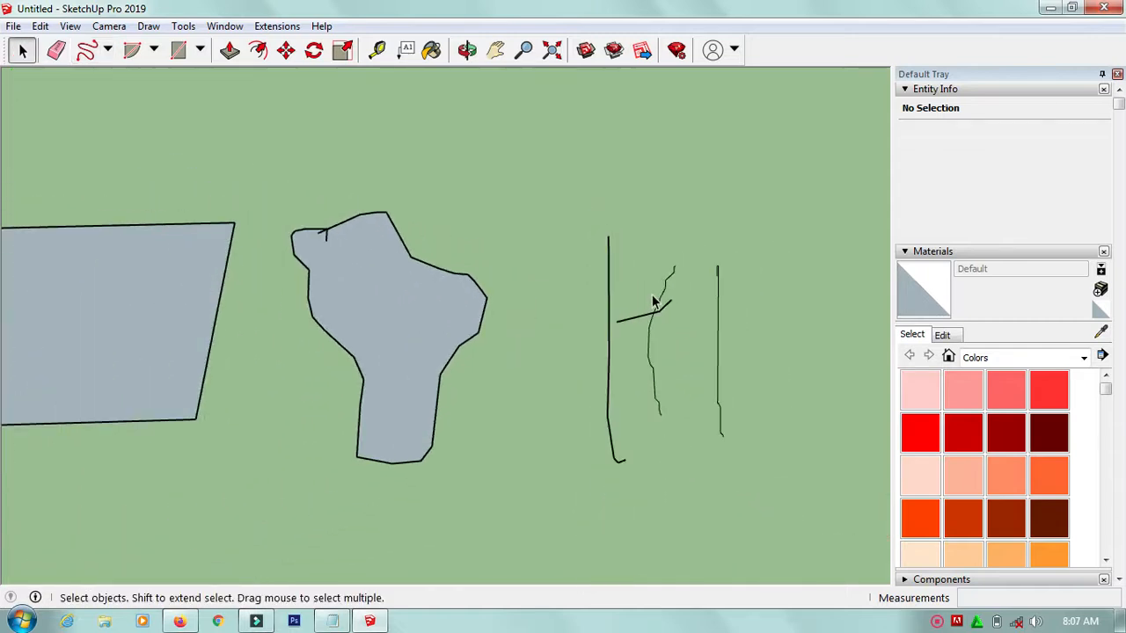
scroll(651, 303, down, 1)
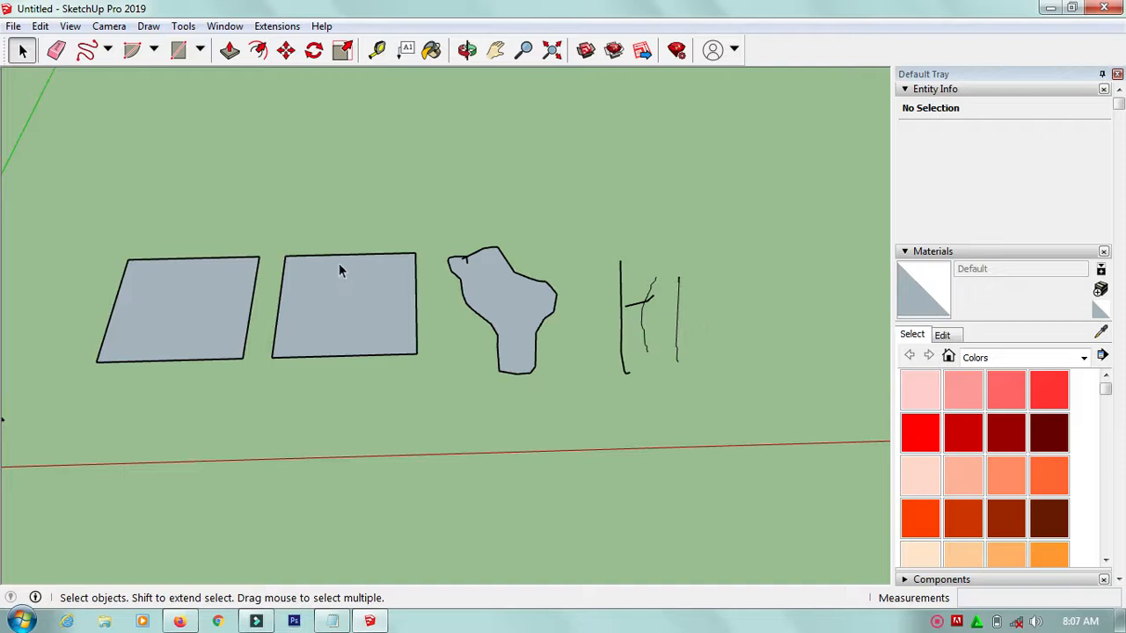
scroll(98, 253, up, 2)
scroll(191, 321, down, 1)
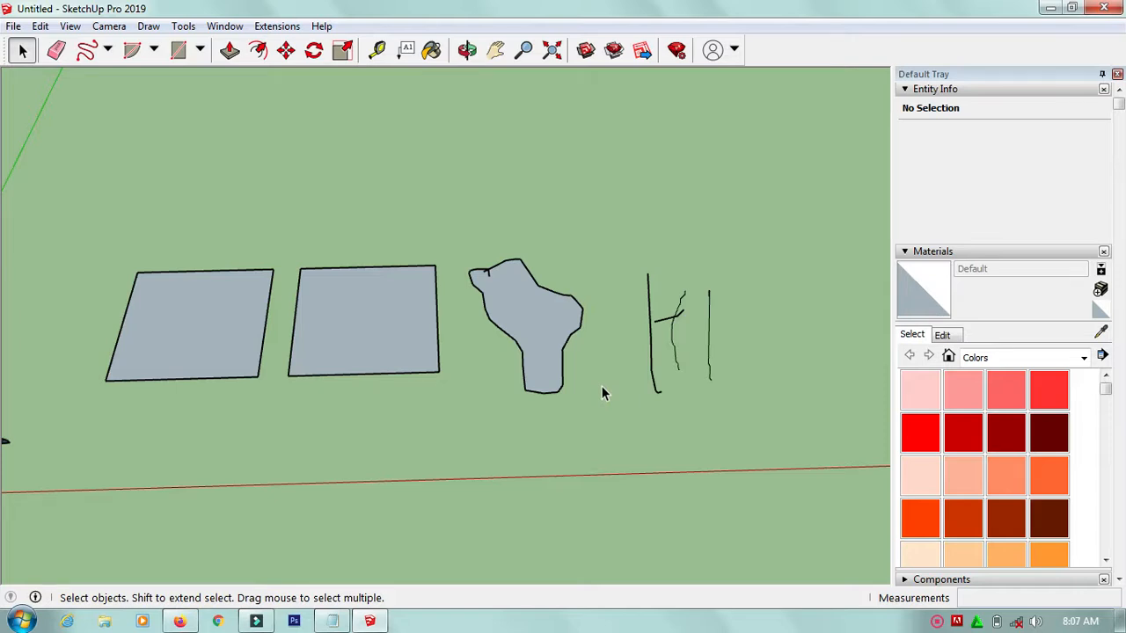
Erase the edge of the original square that faces the copied square.
click(56, 51)
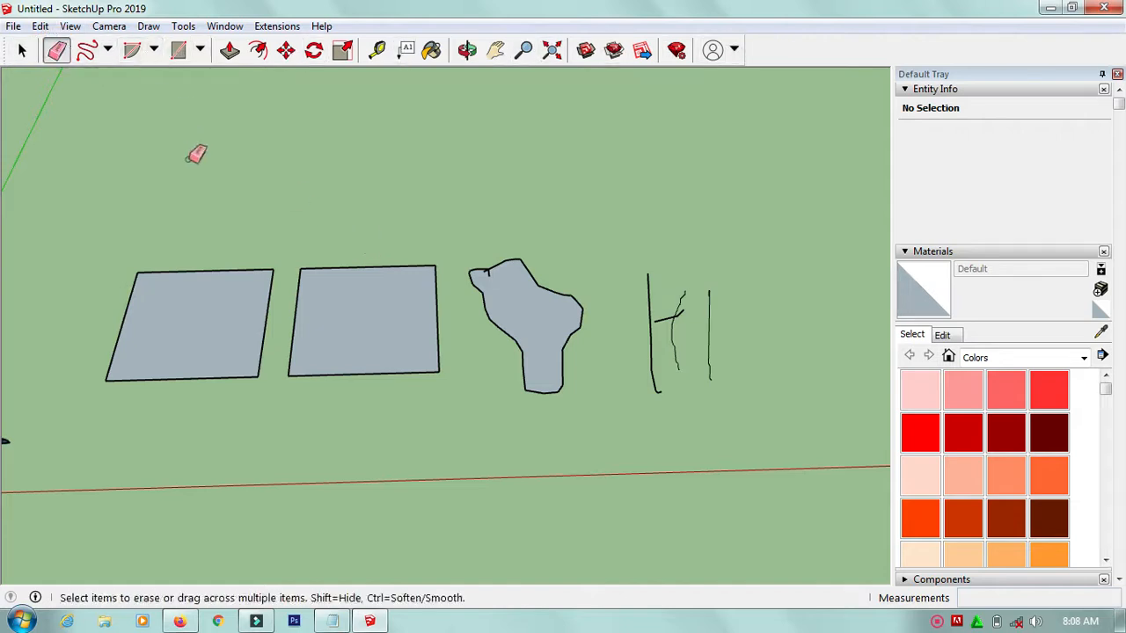
key(space)
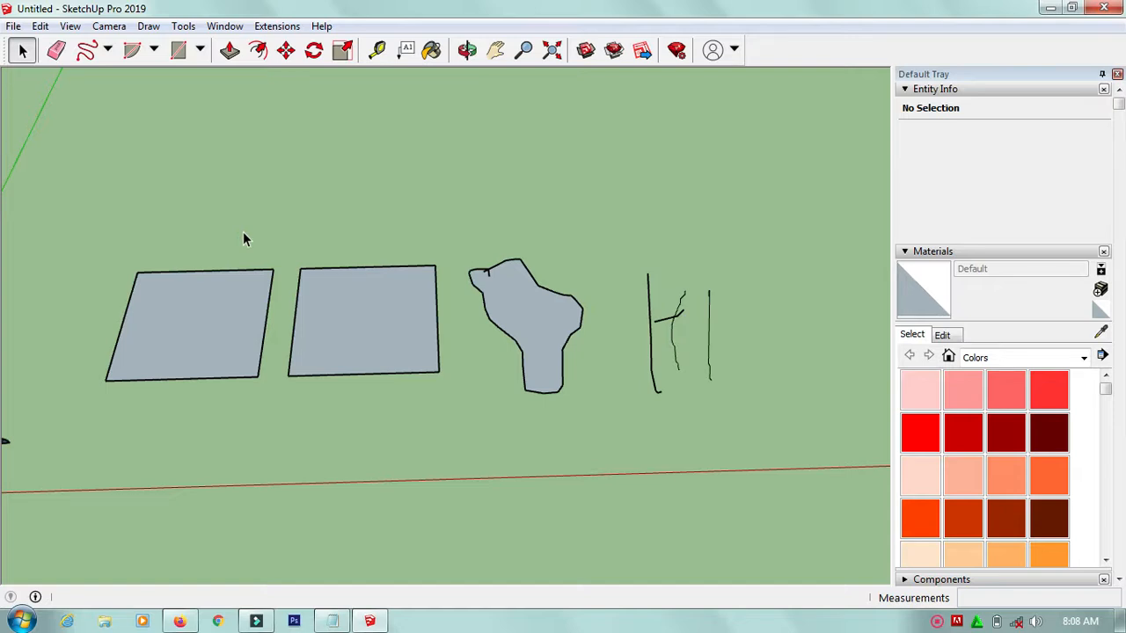
key(e)
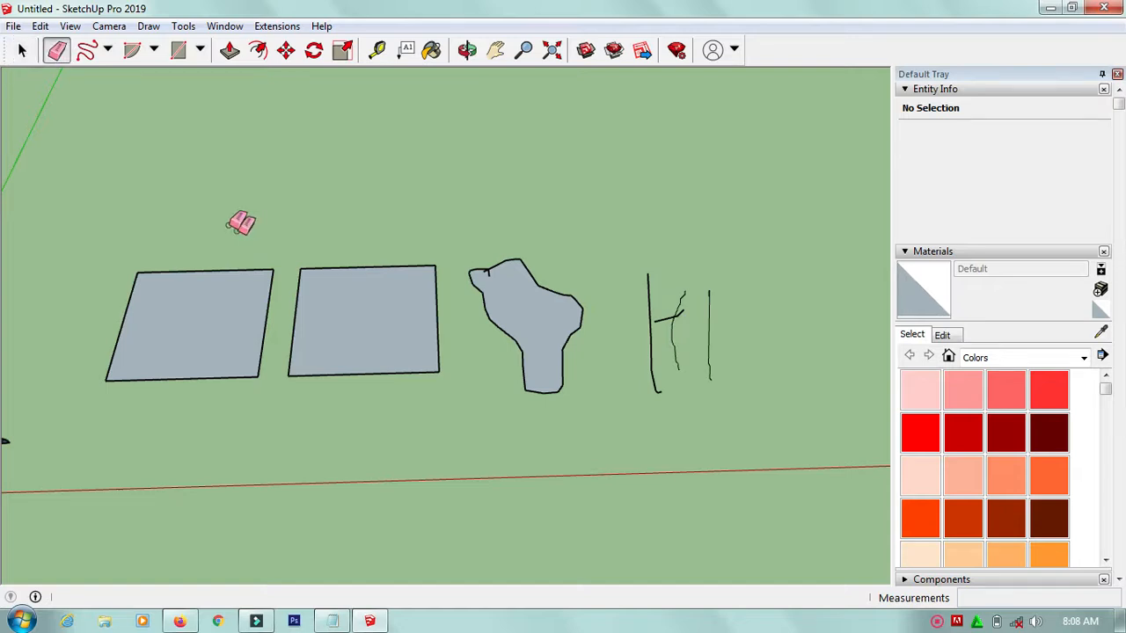
key(space)
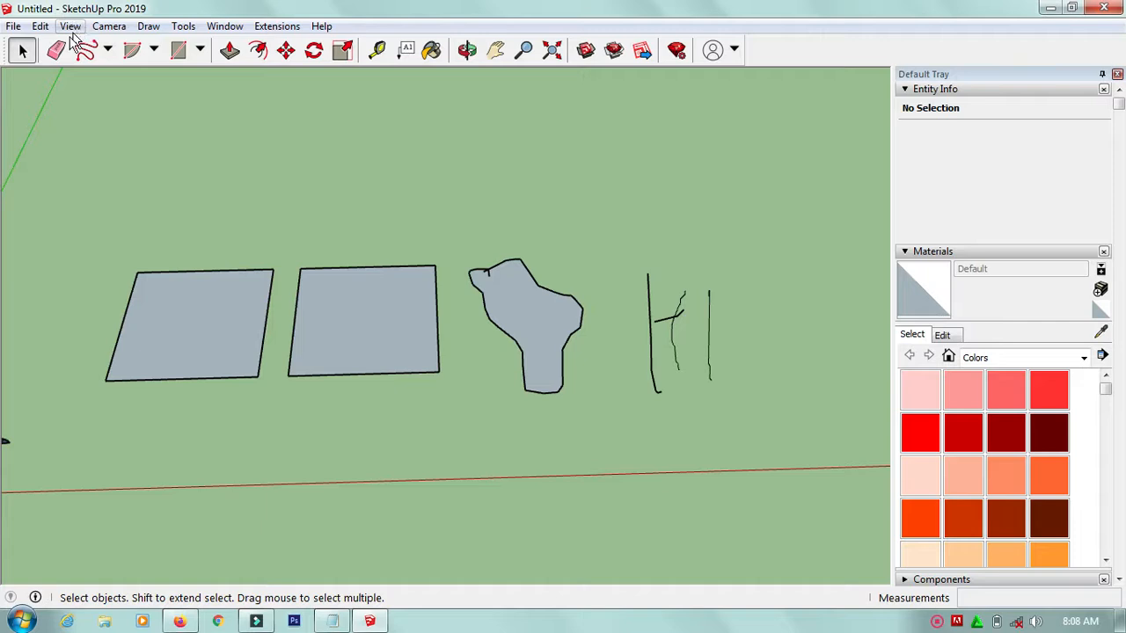
click(56, 50)
scroll(265, 301, up, 2)
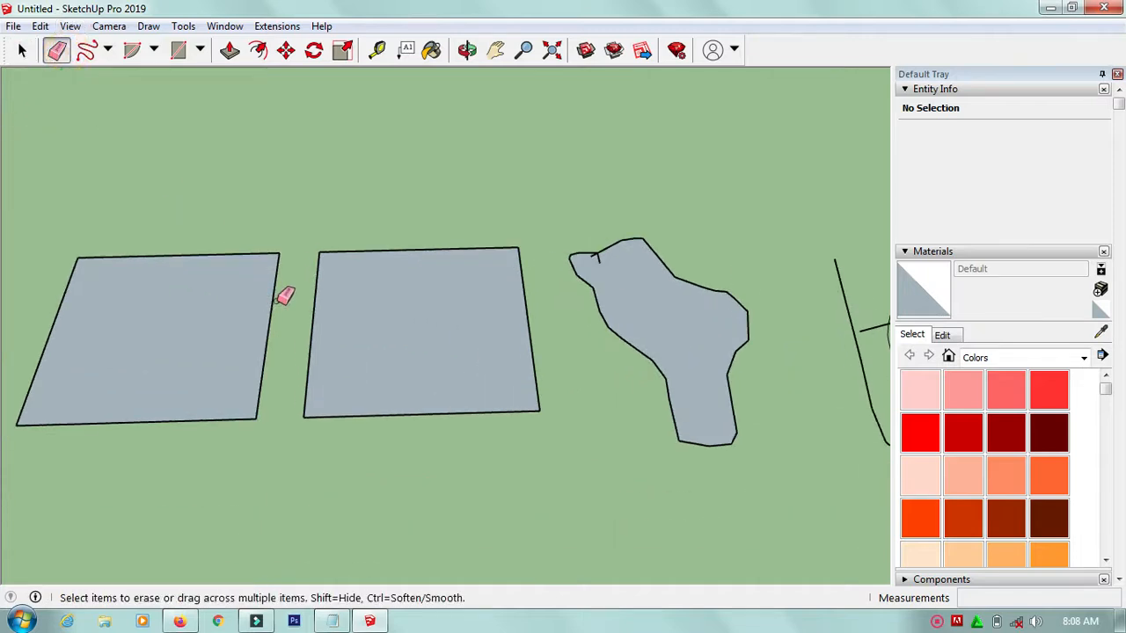
scroll(280, 296, up, 2)
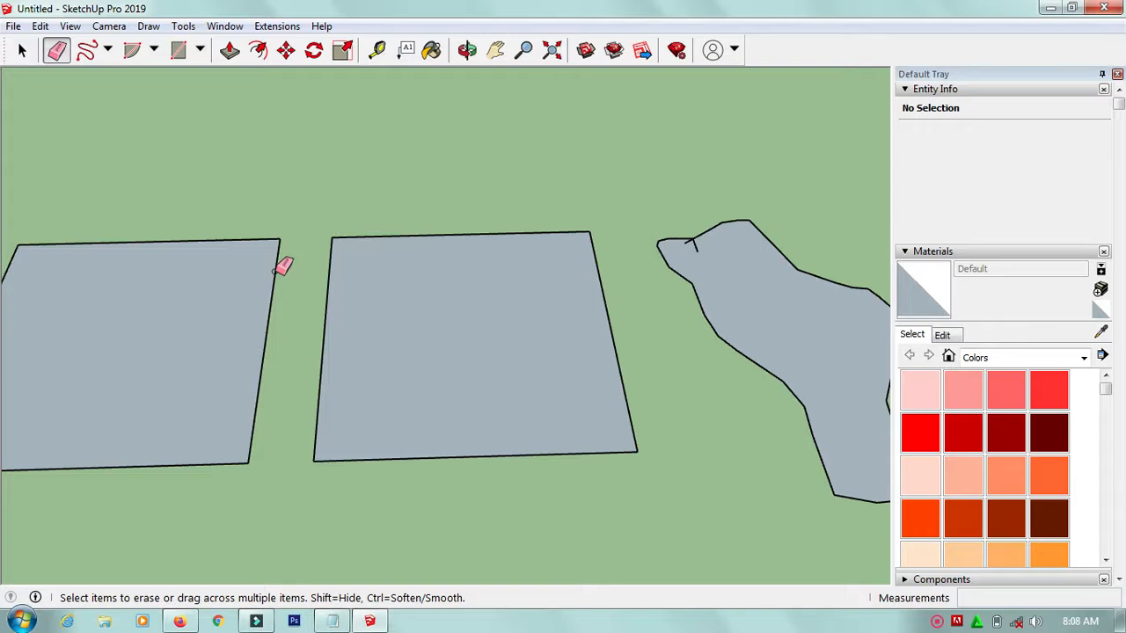
click(274, 269)
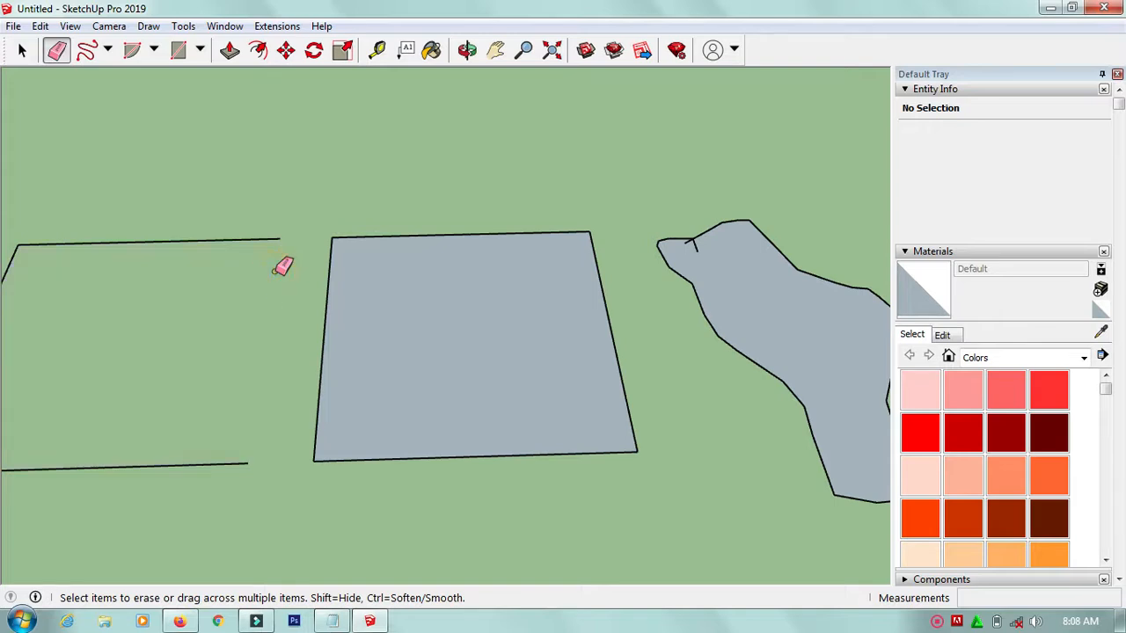
Erase three edges of the copied square, keeping only the edge nearest the red axis.
click(601, 280)
click(581, 231)
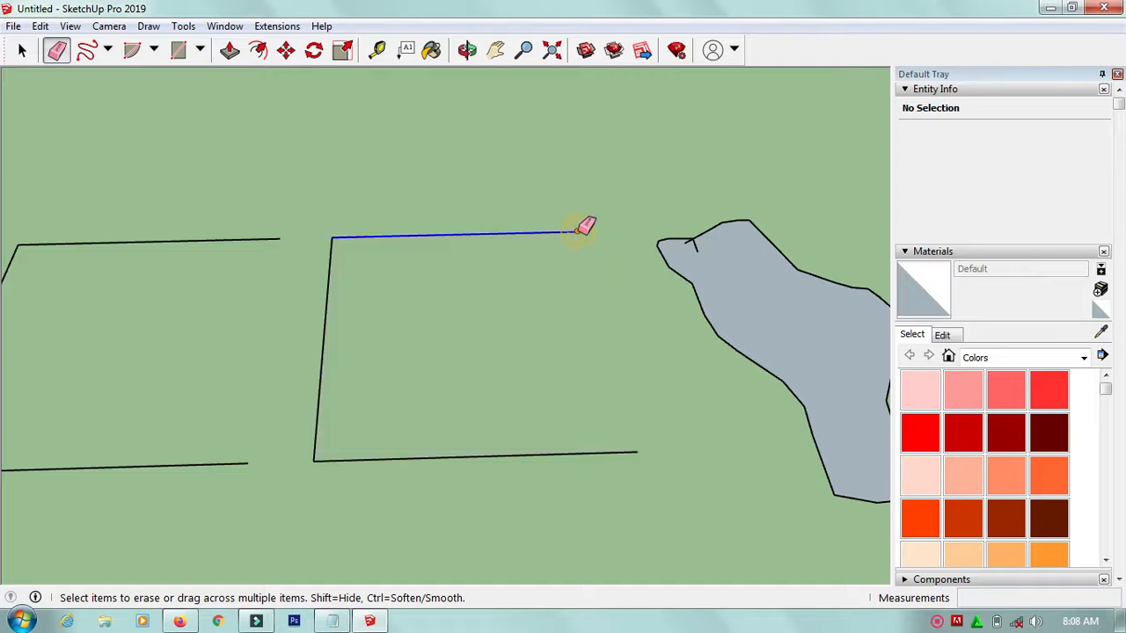
click(326, 319)
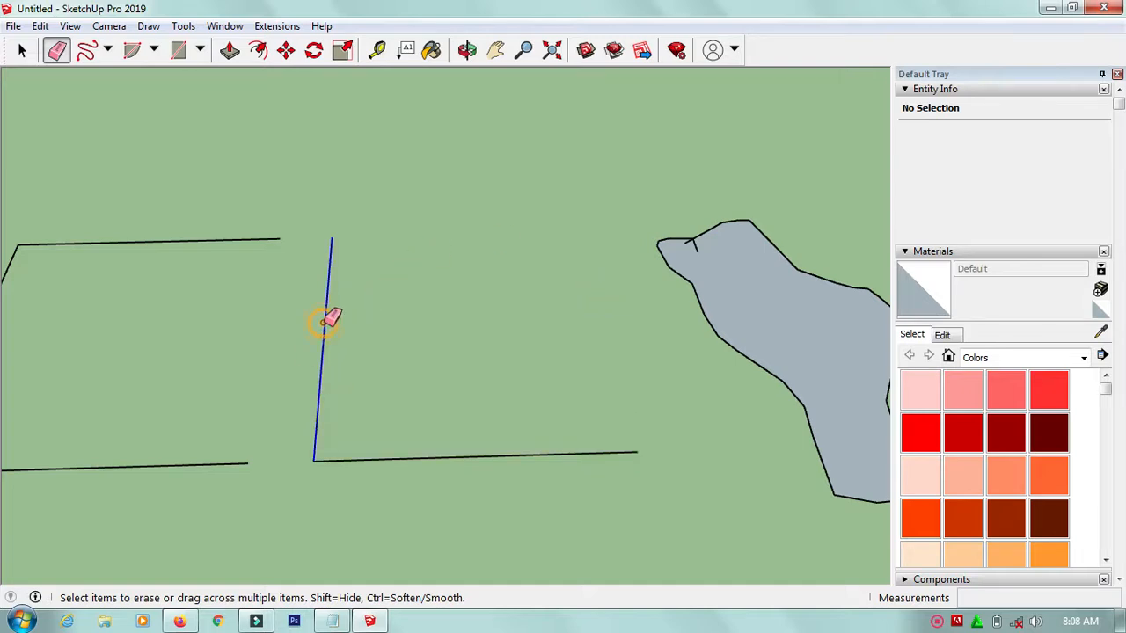
Erase the irregular freehand shape's outline.
scroll(360, 350, down, 3)
scroll(352, 365, down, 2)
scroll(554, 308, up, 2)
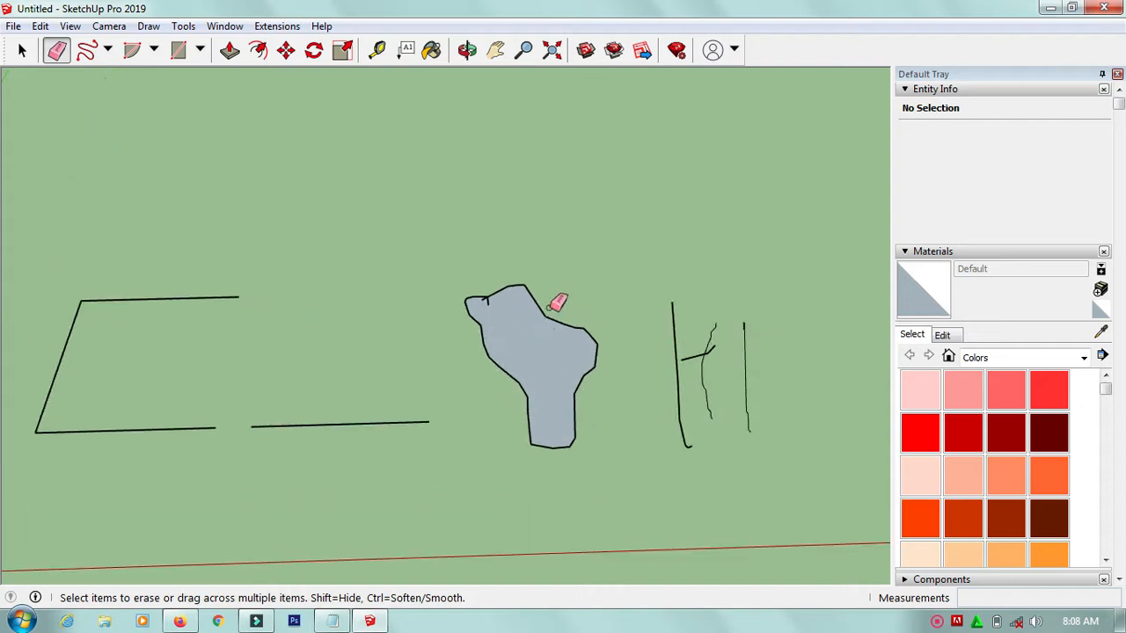
click(552, 320)
scroll(535, 349, down, 2)
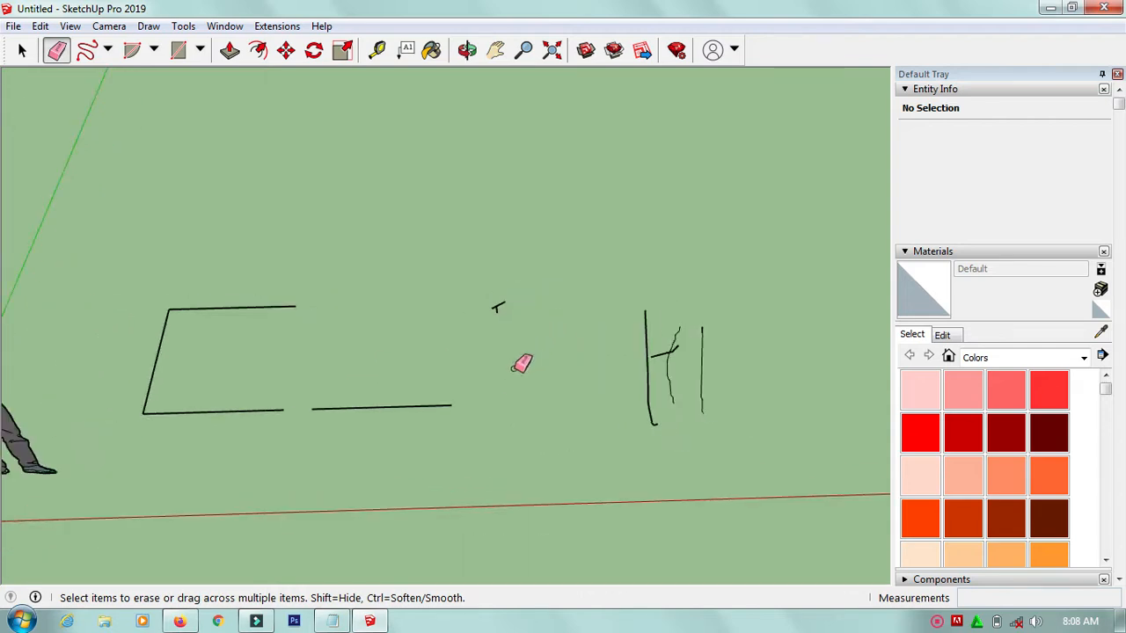
Select all the leftover straight and freehand lines together and delete them.
key(space)
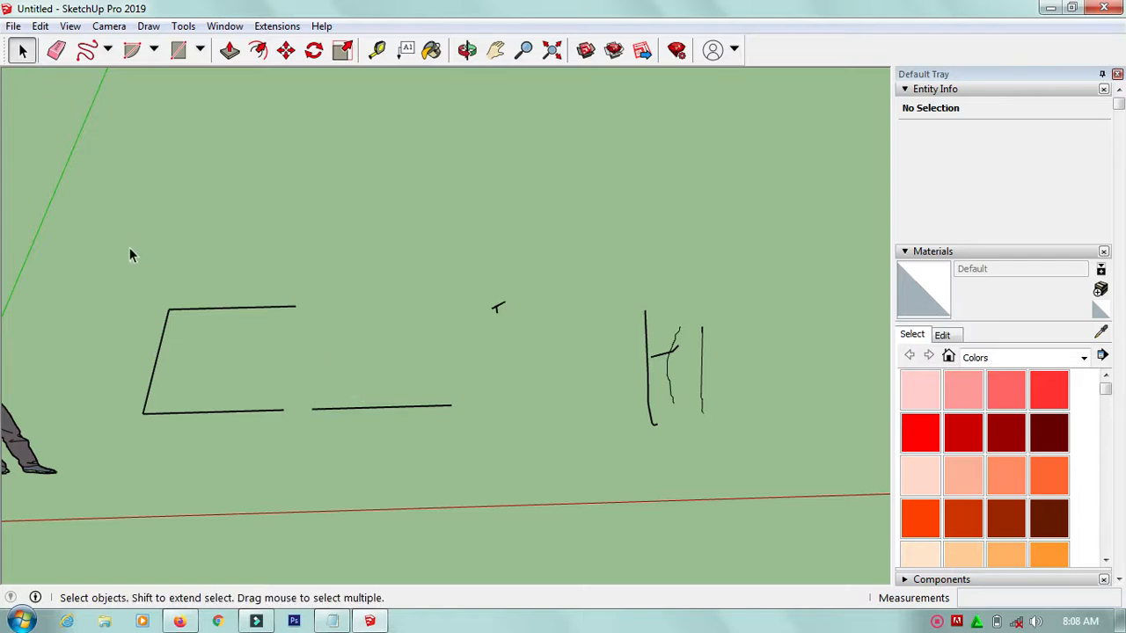
mouse_move(104, 235)
mouse_down()
mouse_move(461, 360)
mouse_move(751, 496)
mouse_up()
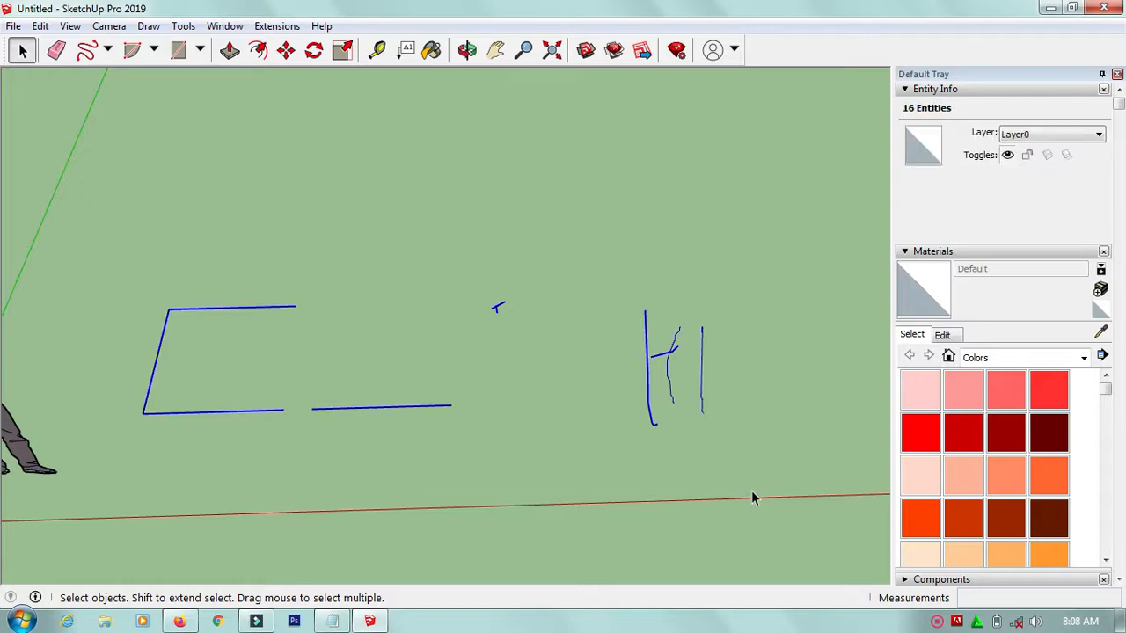
key(Delete)
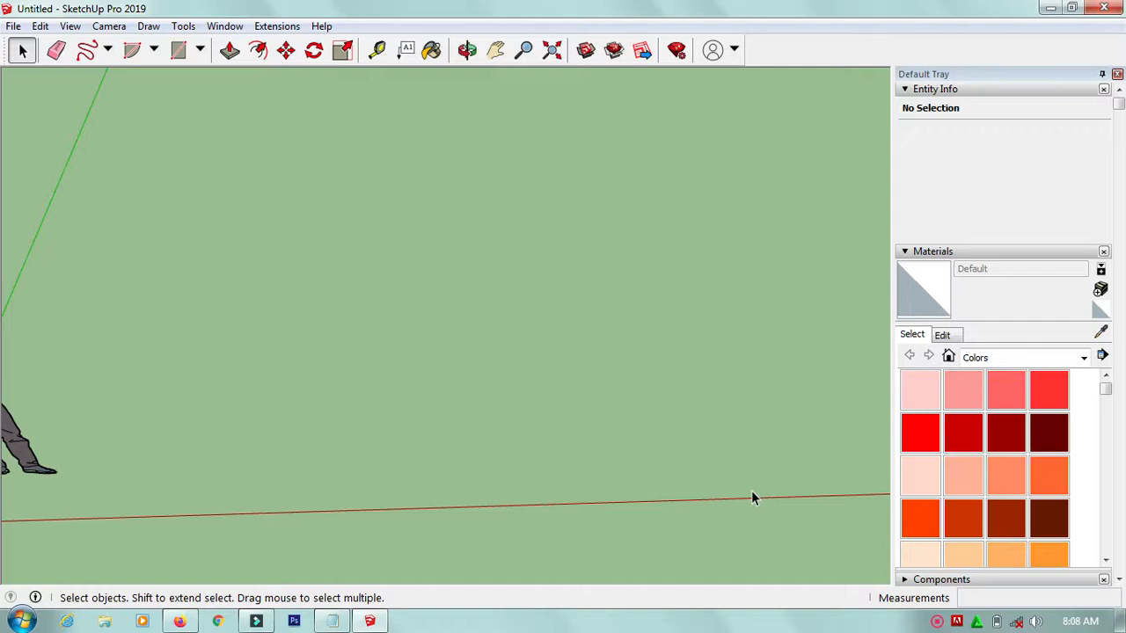
Draw a center-based arc on the ground near the figure with a 1 m radius along the red axis and a 90° angle.
scroll(751, 493, down, 3)
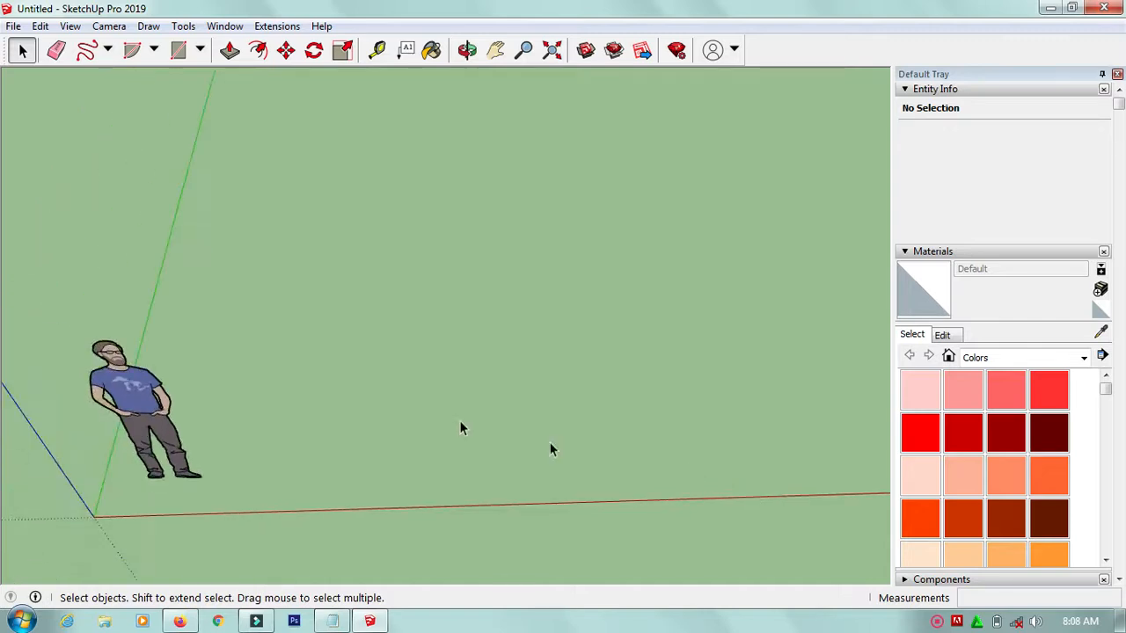
scroll(360, 406, up, 4)
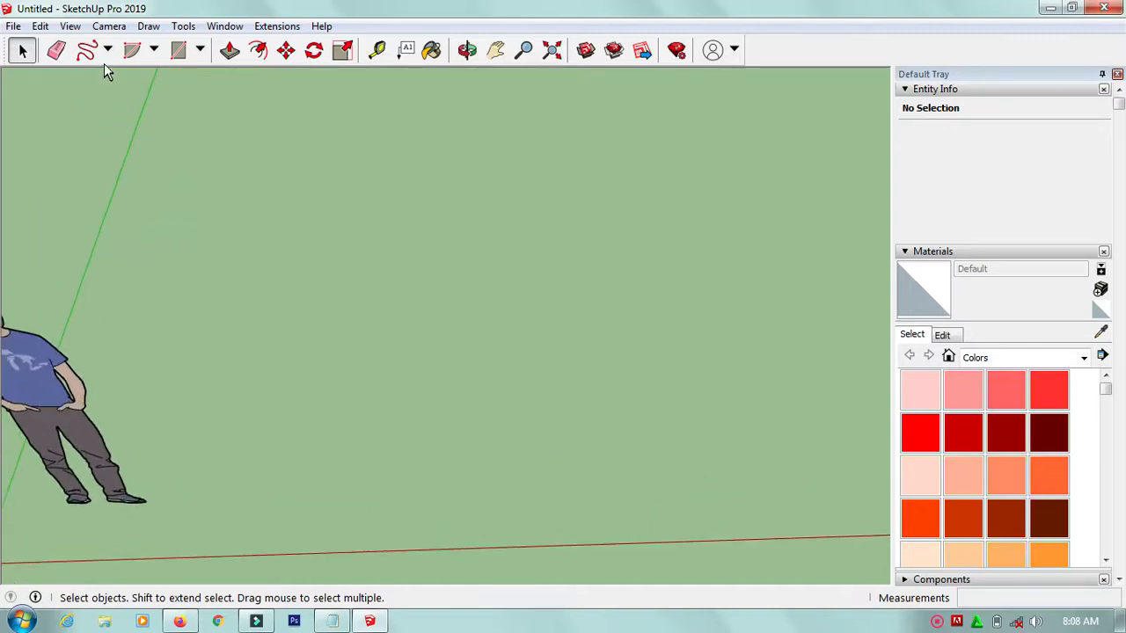
click(153, 50)
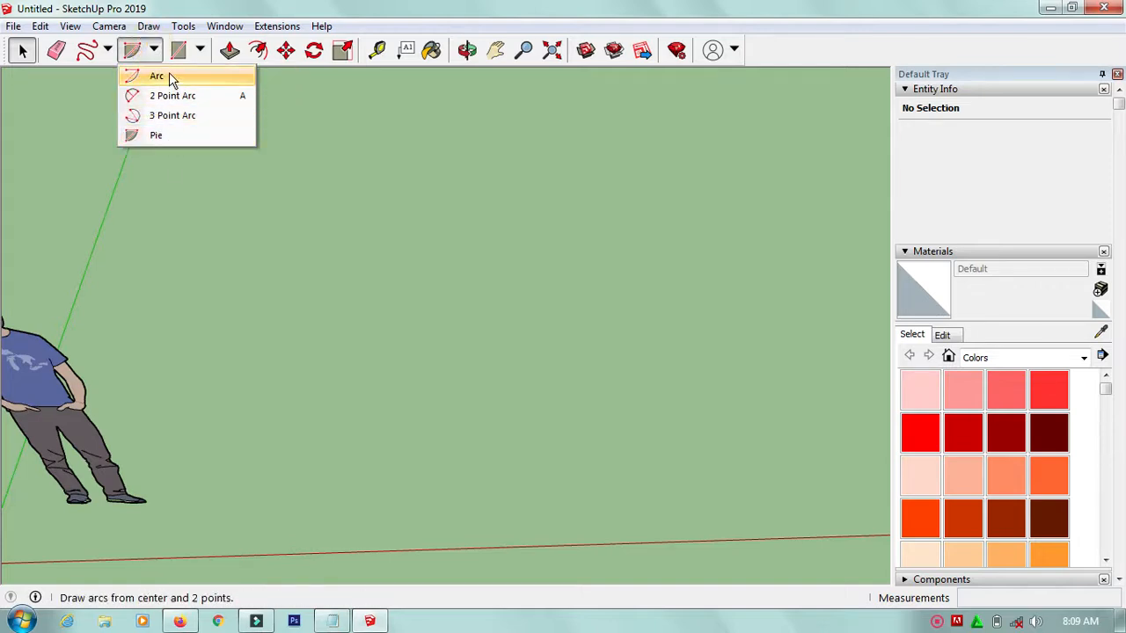
click(170, 76)
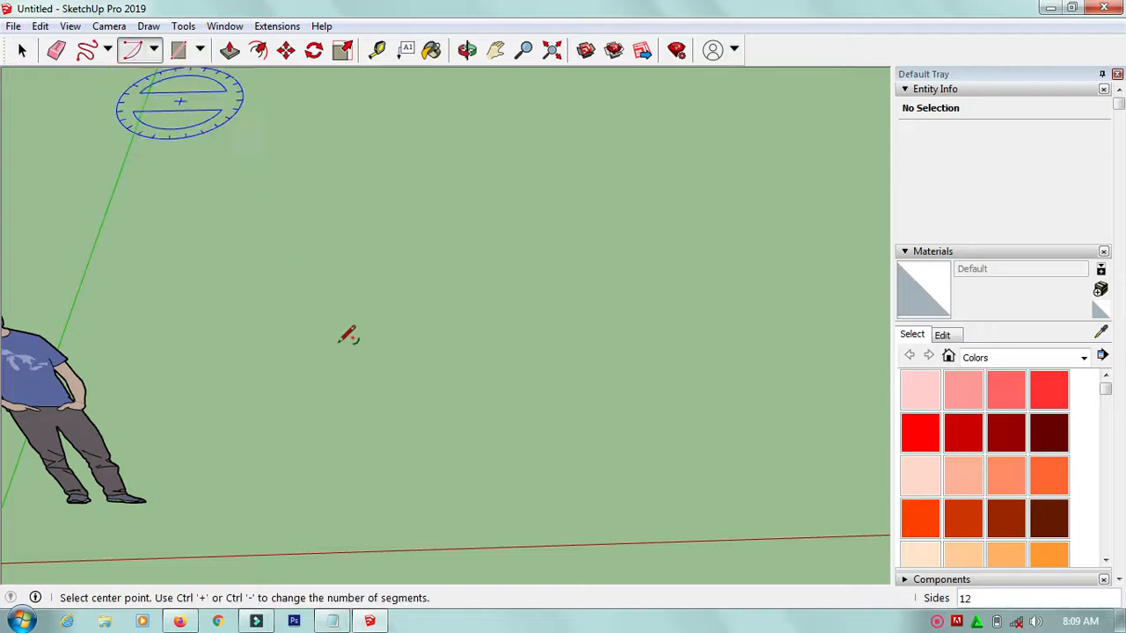
scroll(349, 335, down, 1)
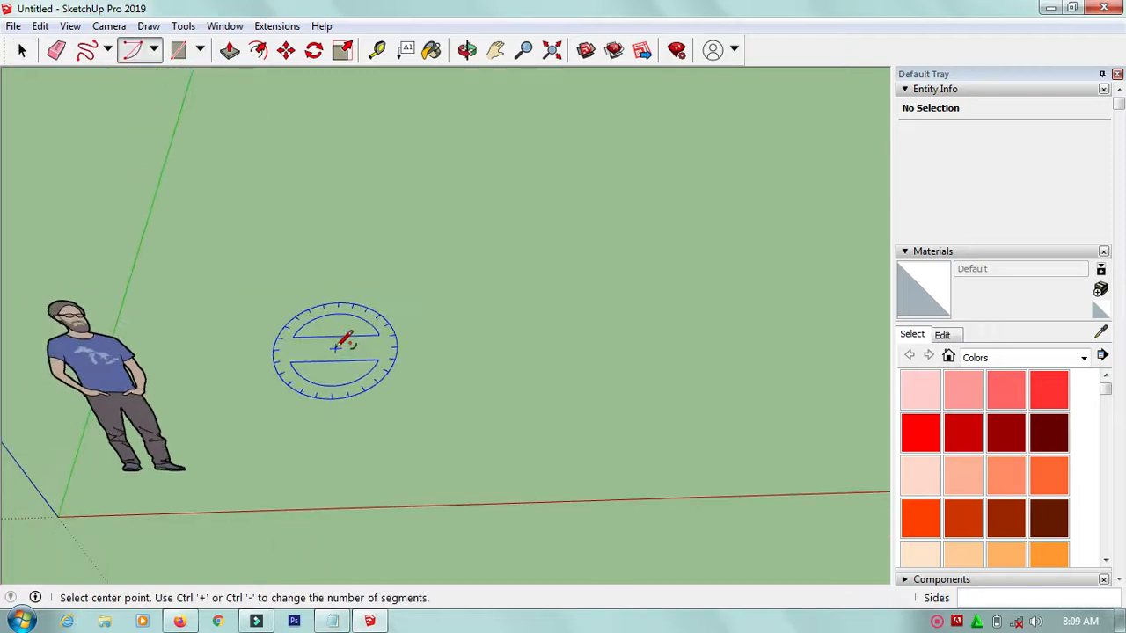
click(318, 401)
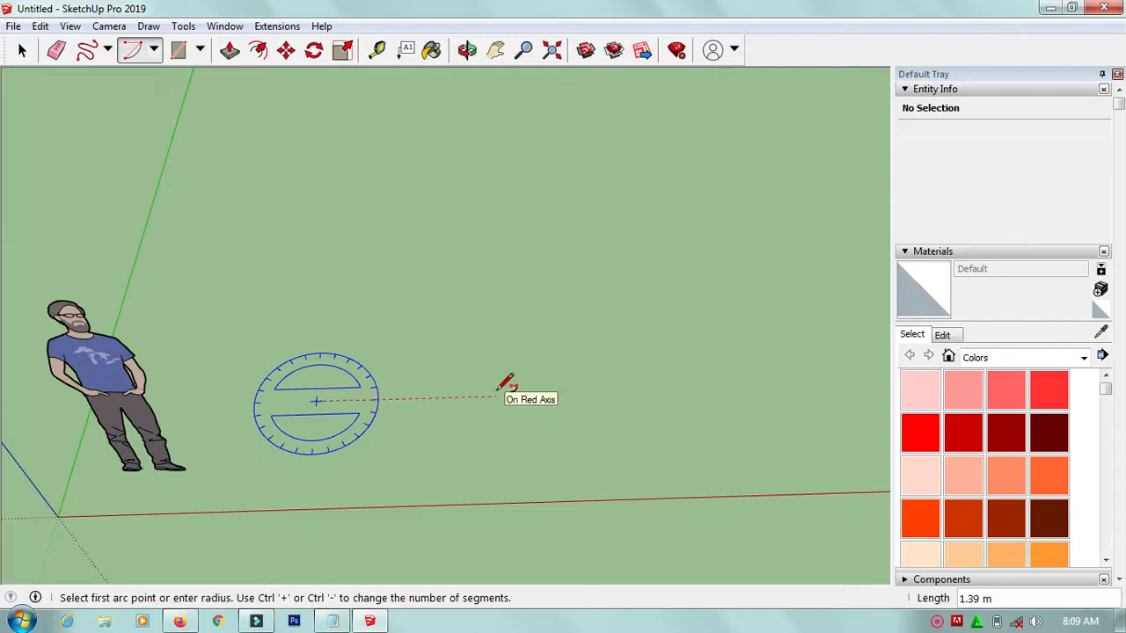
text(1)
key(Return)
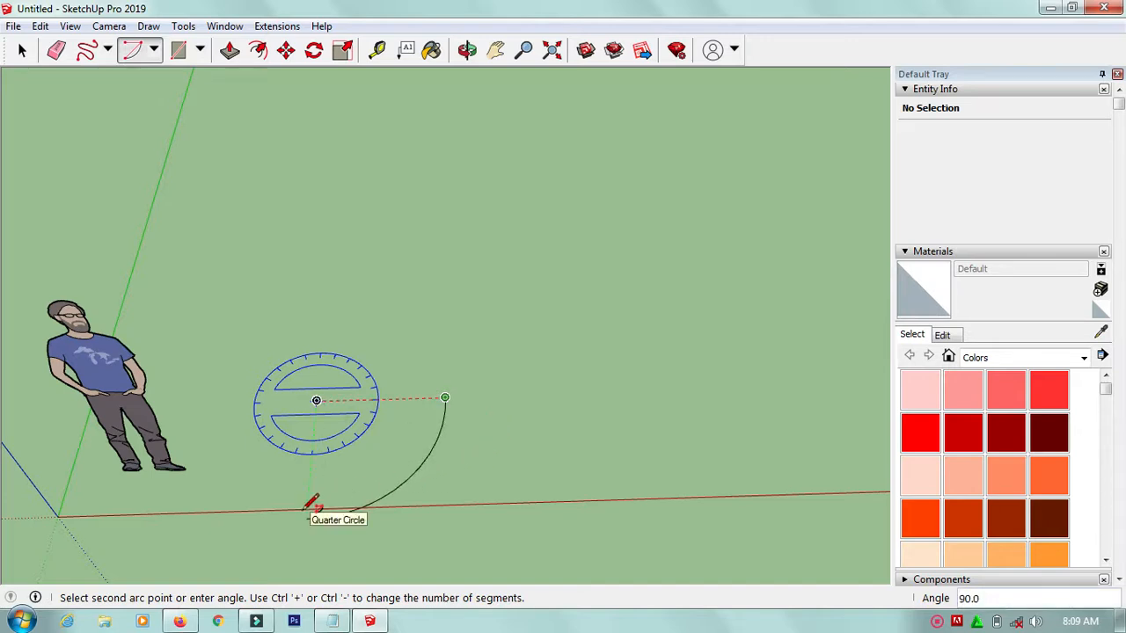
text(9)
key(Return)
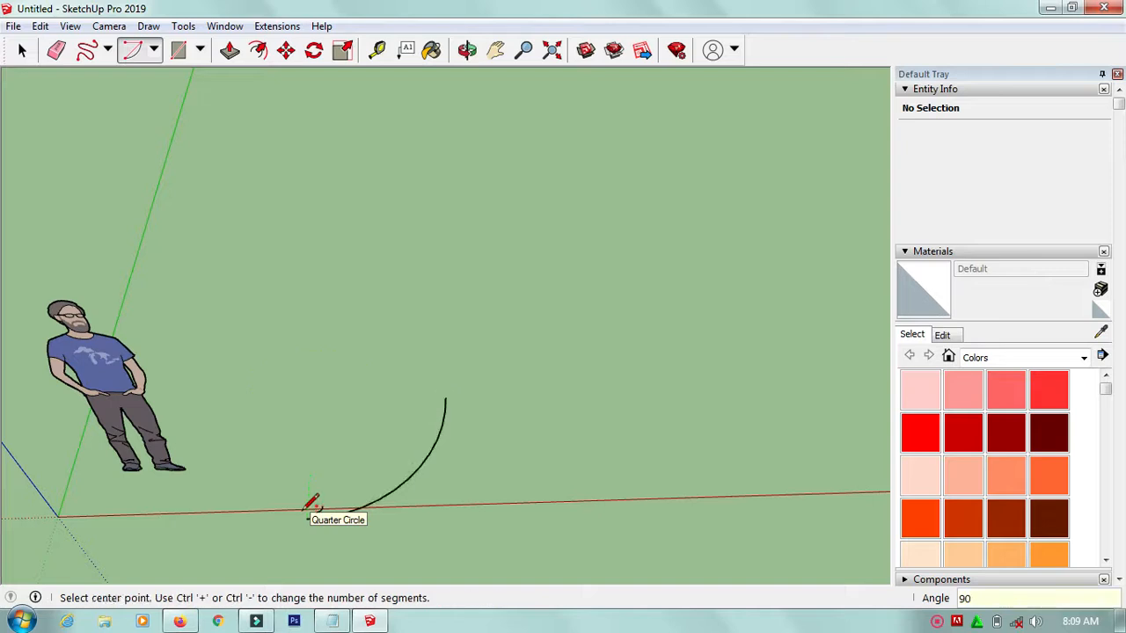
Draw a second center-based arc beside the first with a 1 m radius along the red axis and a 45° angle.
scroll(106, 459, down, 1)
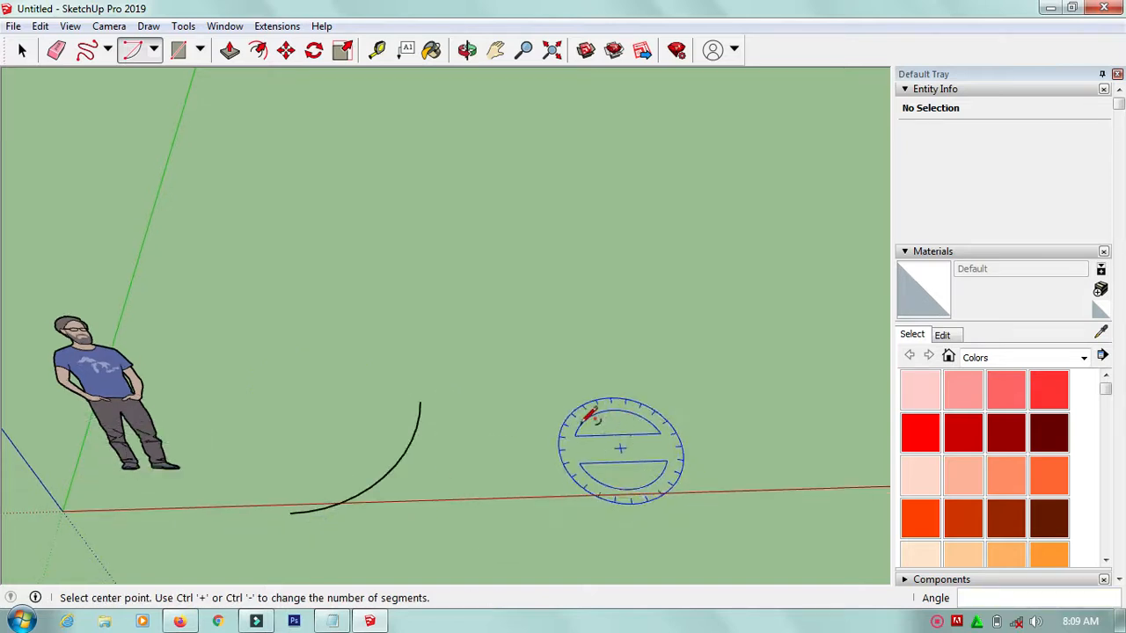
click(543, 415)
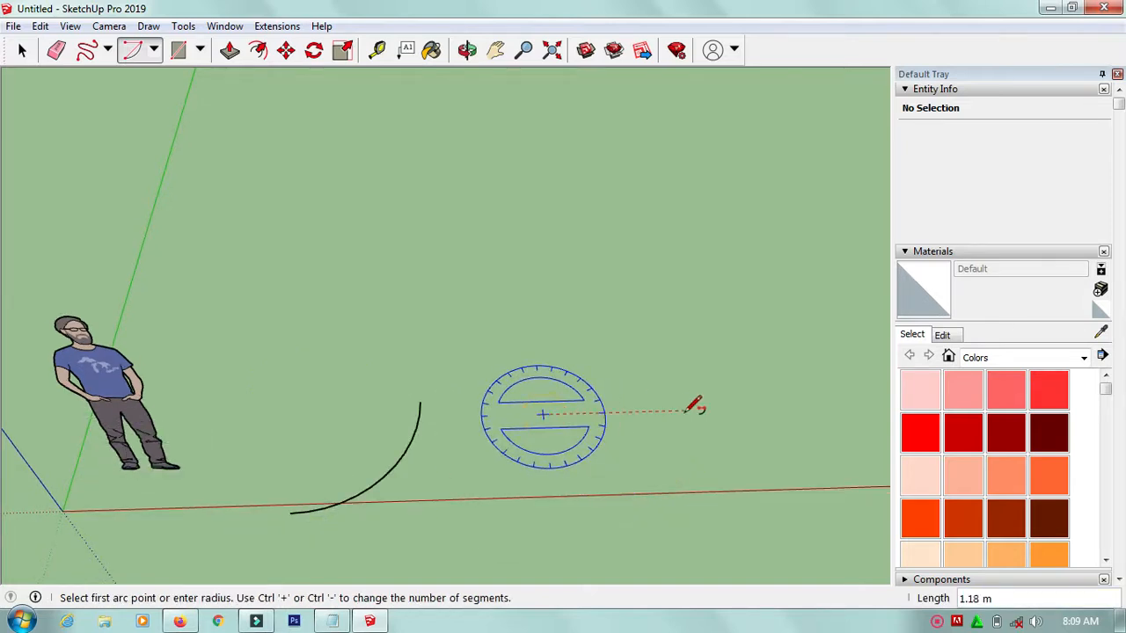
text(1)
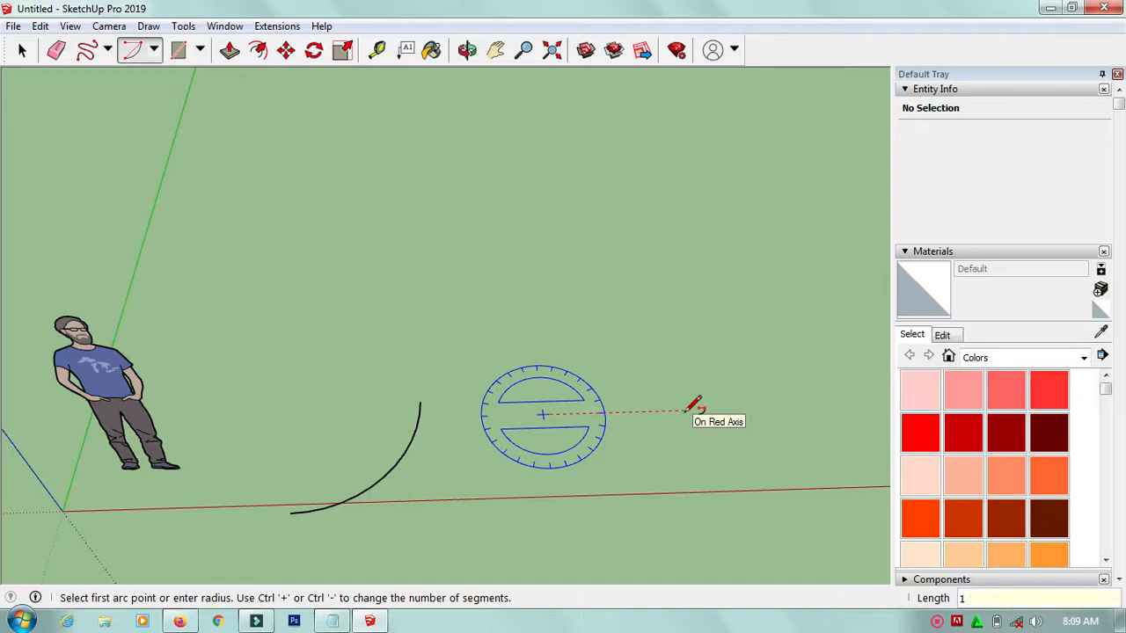
key(Return)
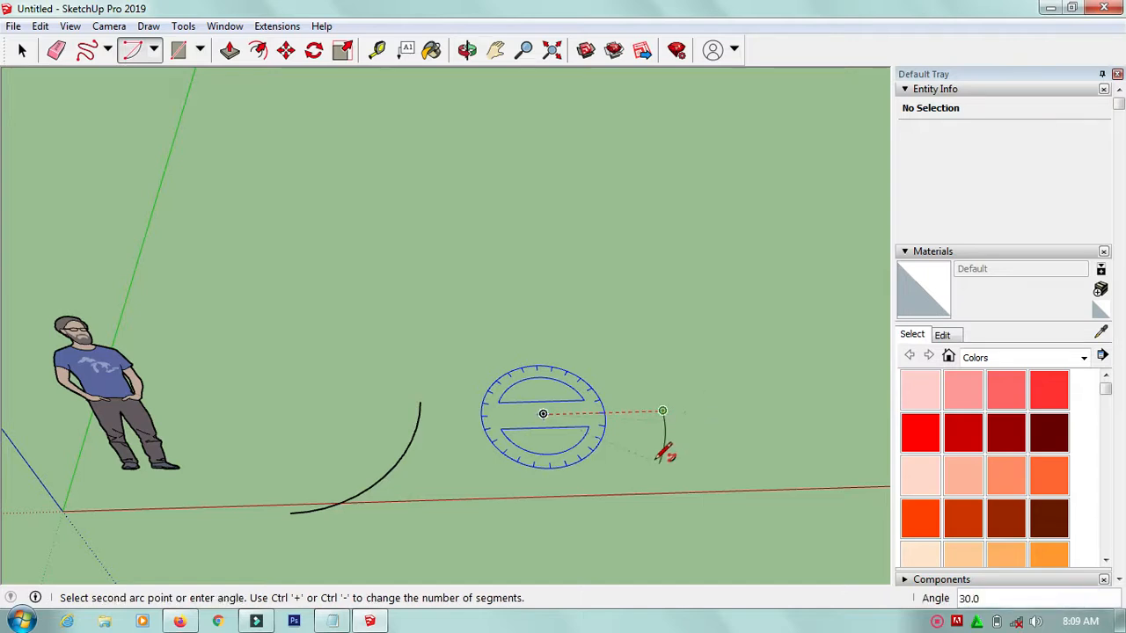
text(30)
key(Return)
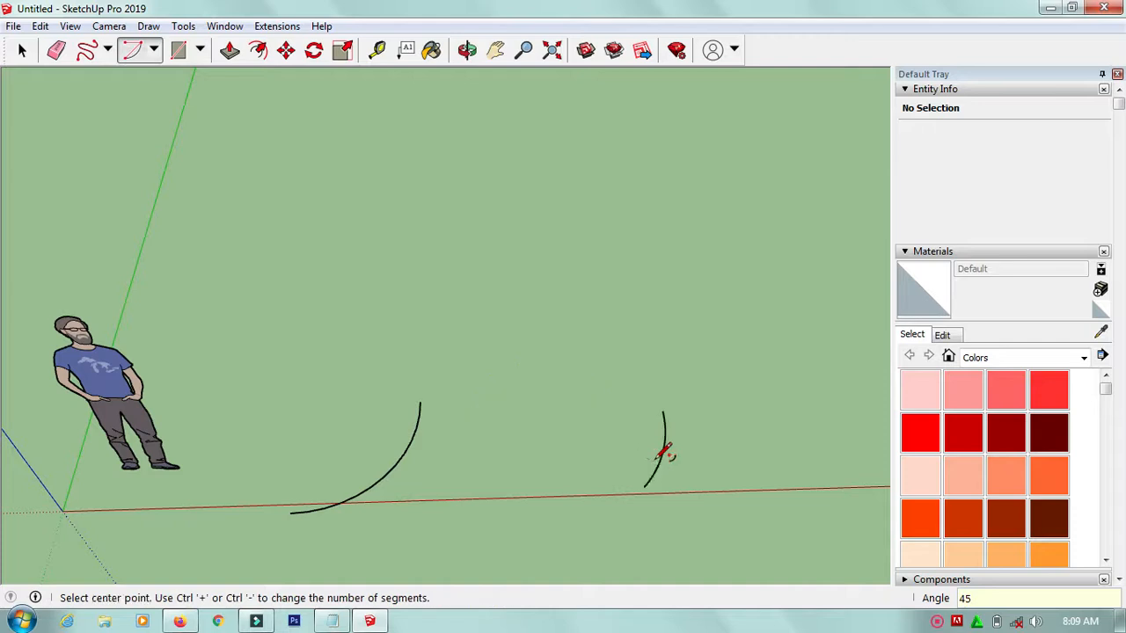
key(space)
middle_drag(532, 466, 568, 483)
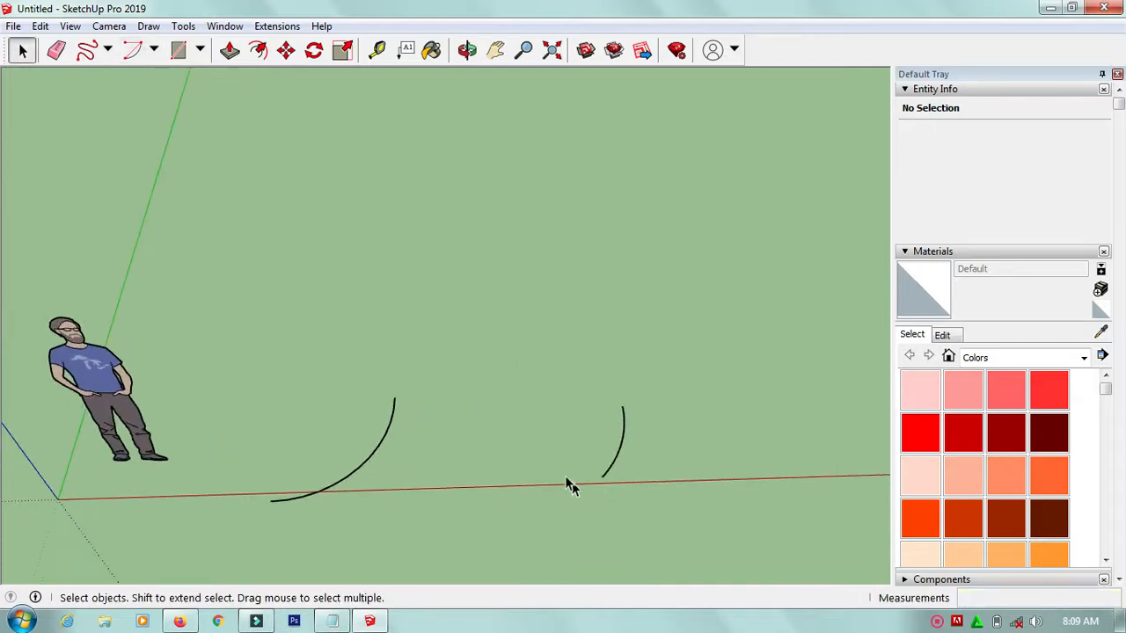
Draw a third center-based arc beside the other two with a 2 m radius along the red axis and a 135° angle.
click(132, 49)
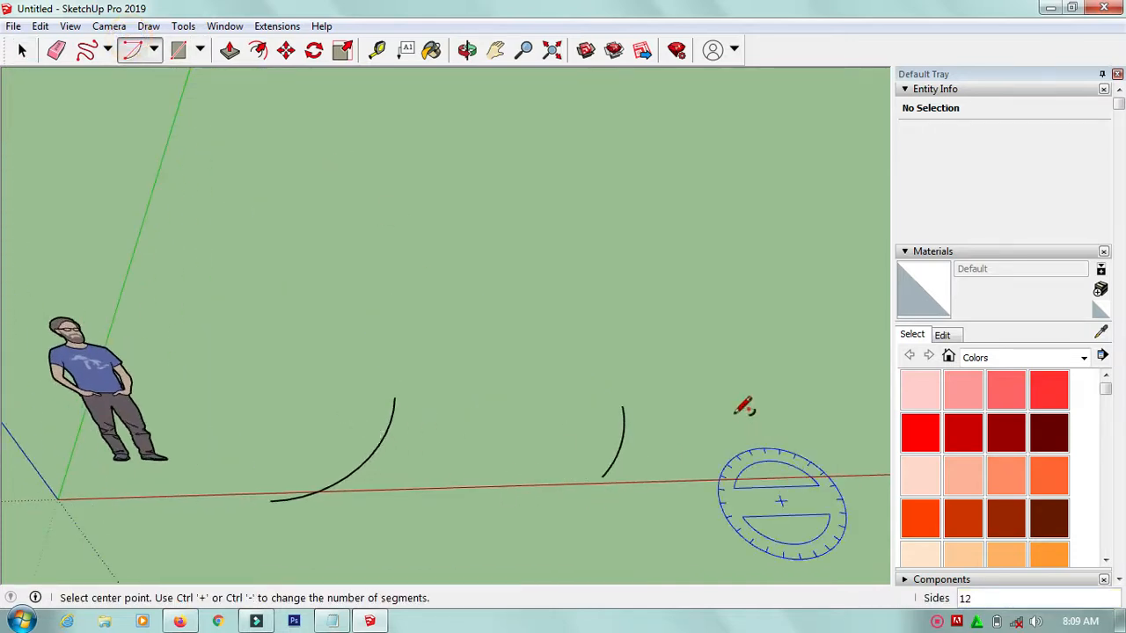
click(715, 396)
middle_drag(376, 402, 666, 432)
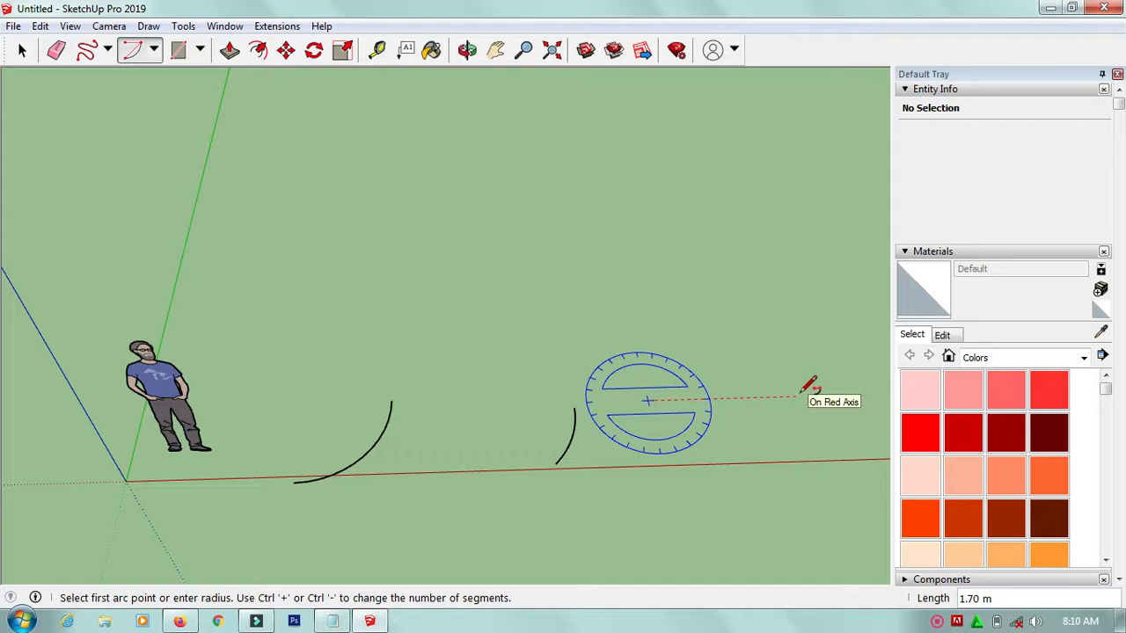
text(2)
key(Return)
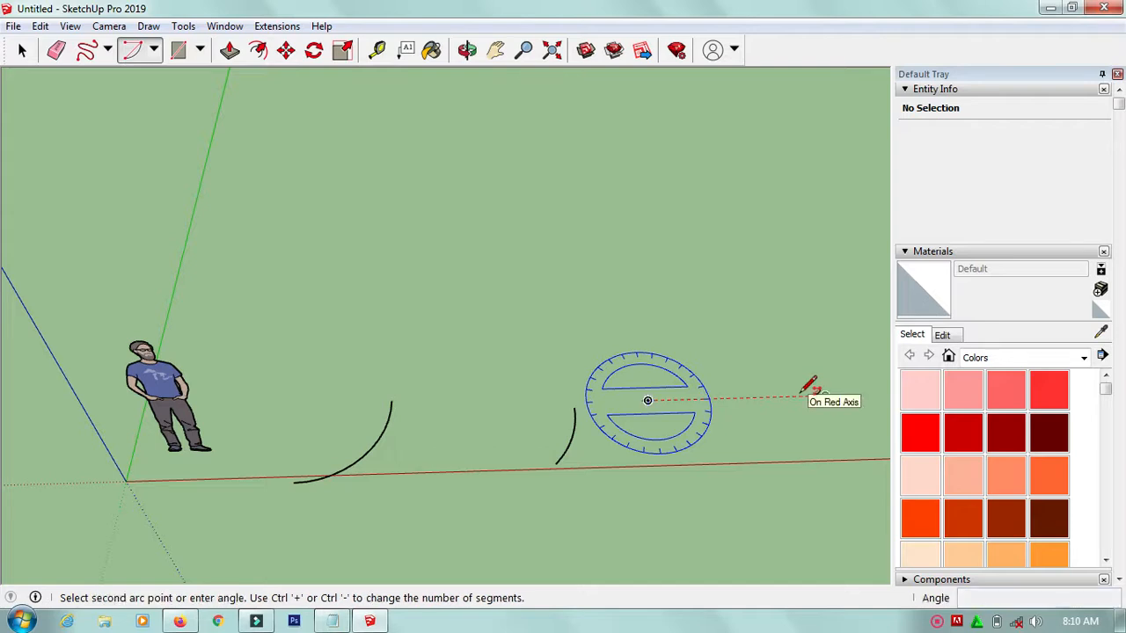
middle_drag(669, 377, 689, 411)
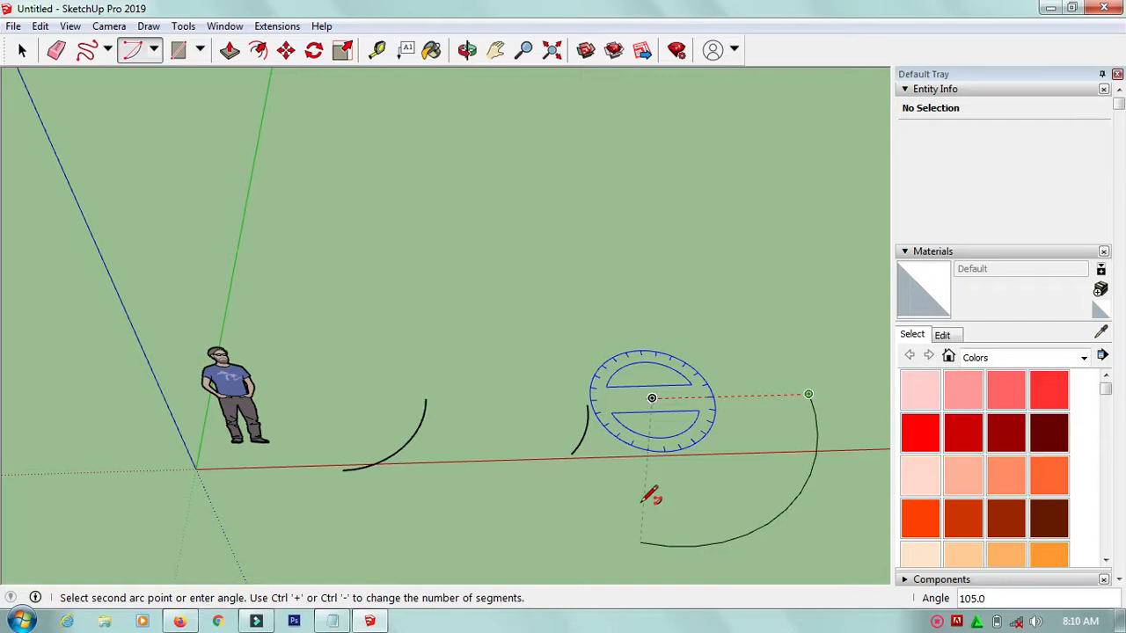
text(135)
key(Return)
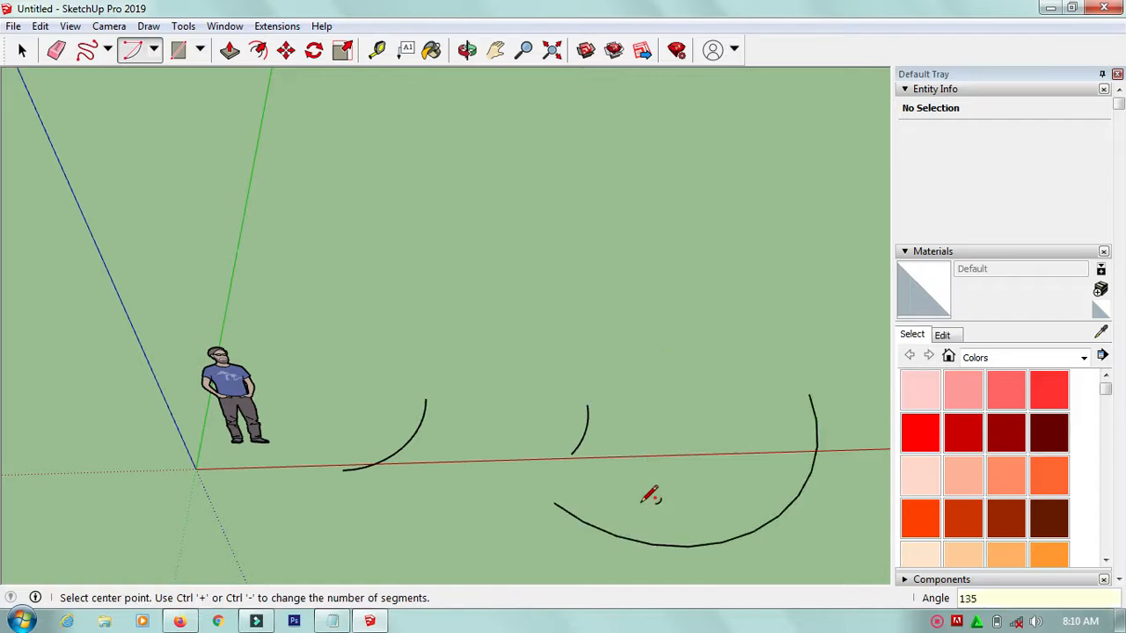
key(space)
scroll(453, 420, down, 2)
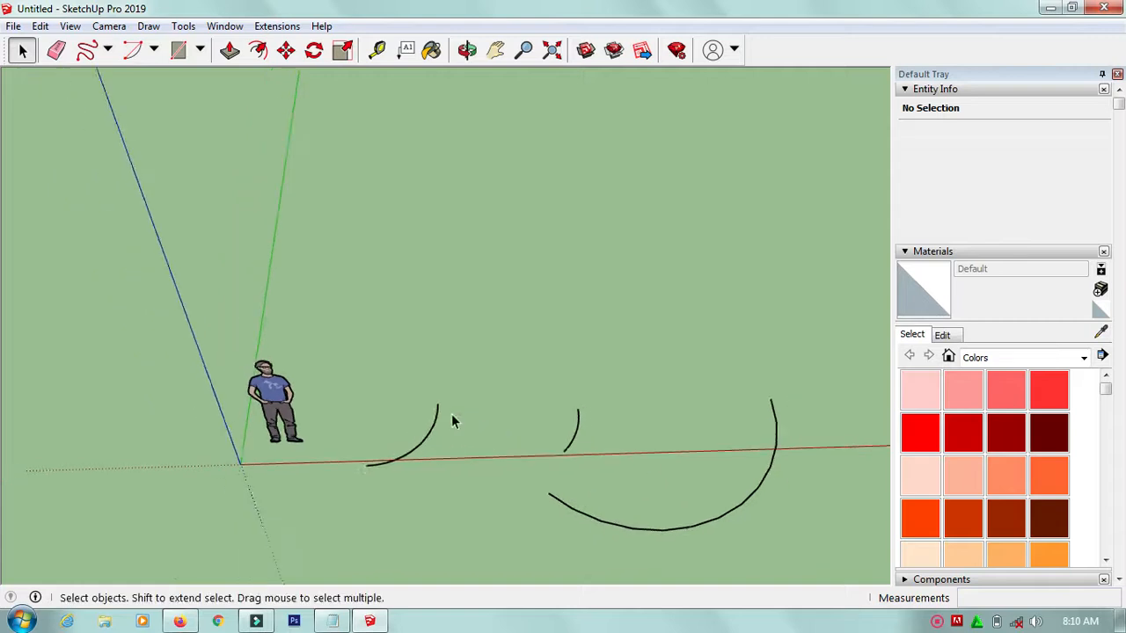
Switch to the 2 Point Arc tool and bring the open ground behind the first two arcs into view.
click(153, 49)
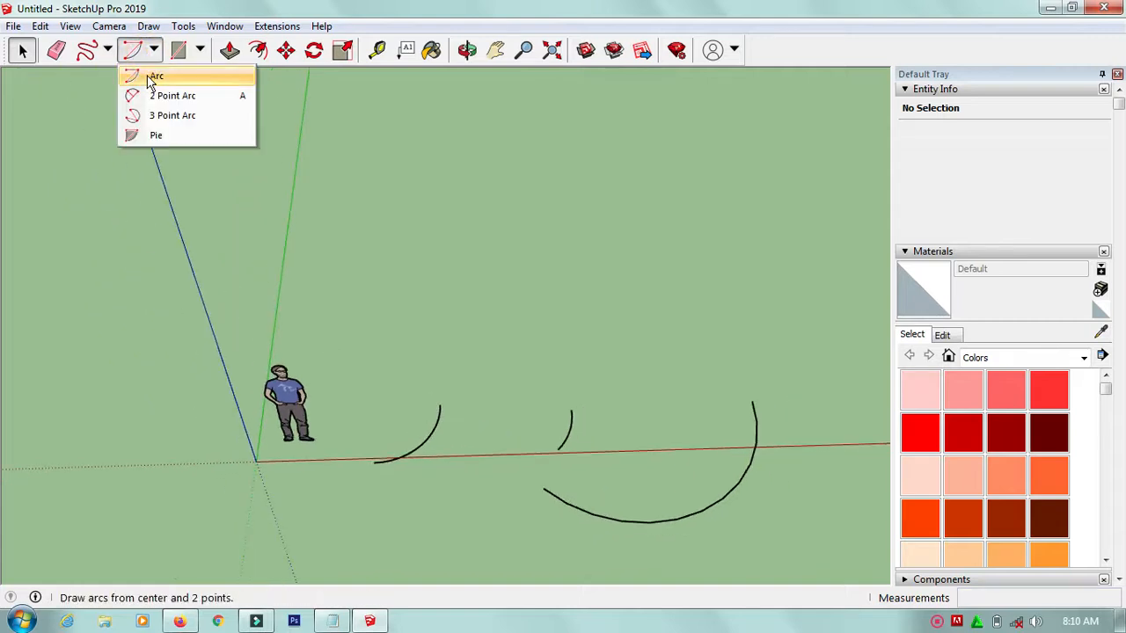
click(186, 107)
scroll(14, 355, down, 2)
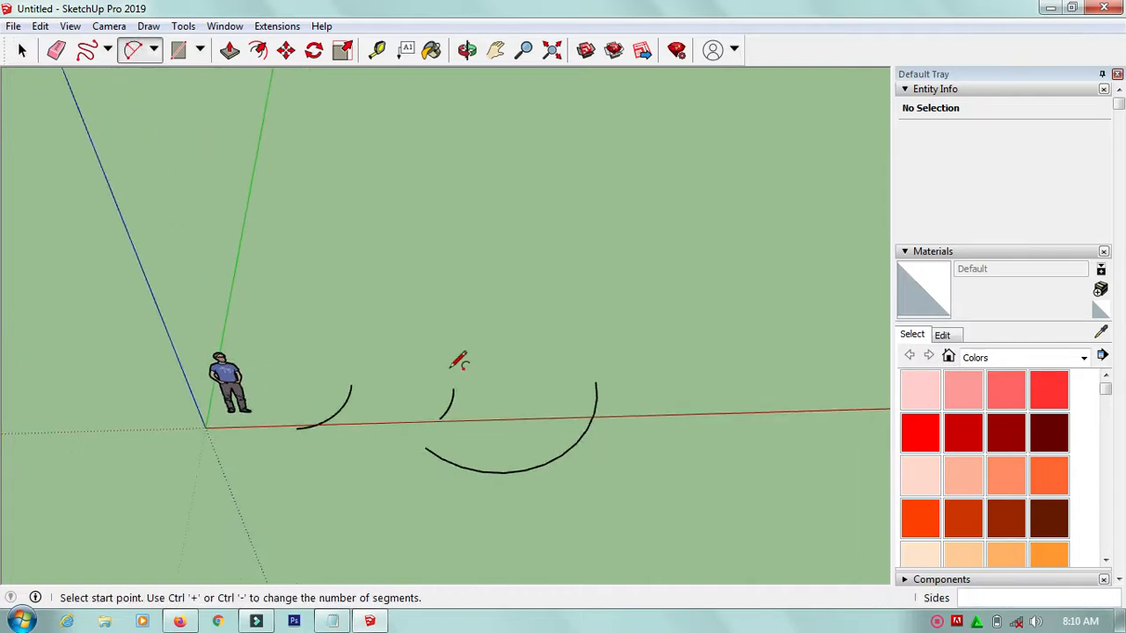
scroll(530, 366, up, 3)
scroll(323, 357, down, 1)
scroll(199, 337, up, 4)
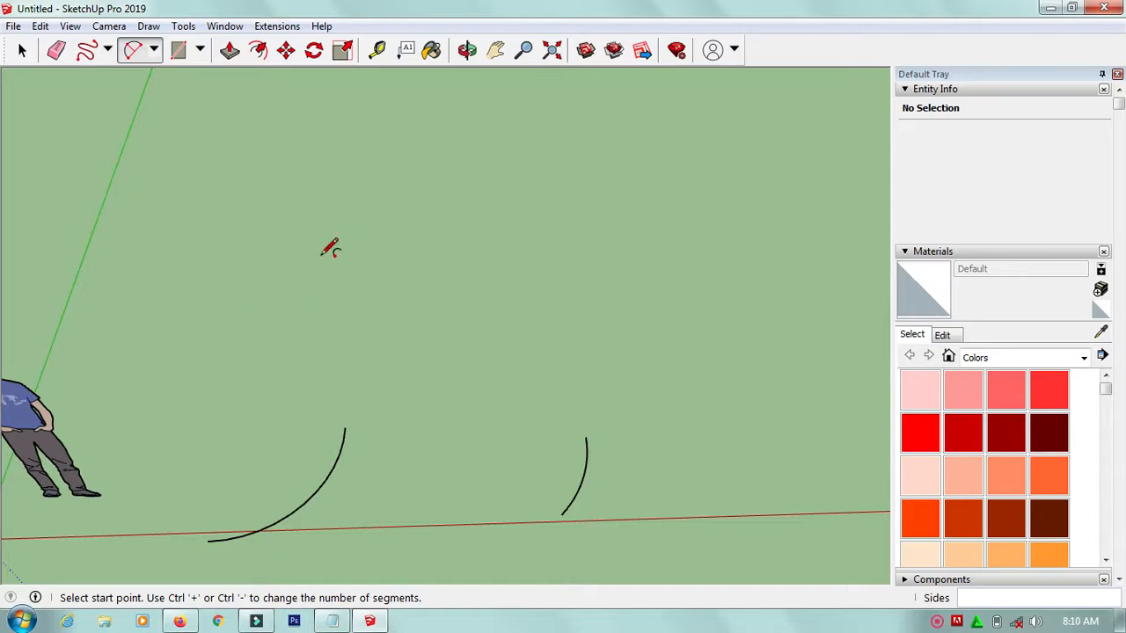
click(322, 256)
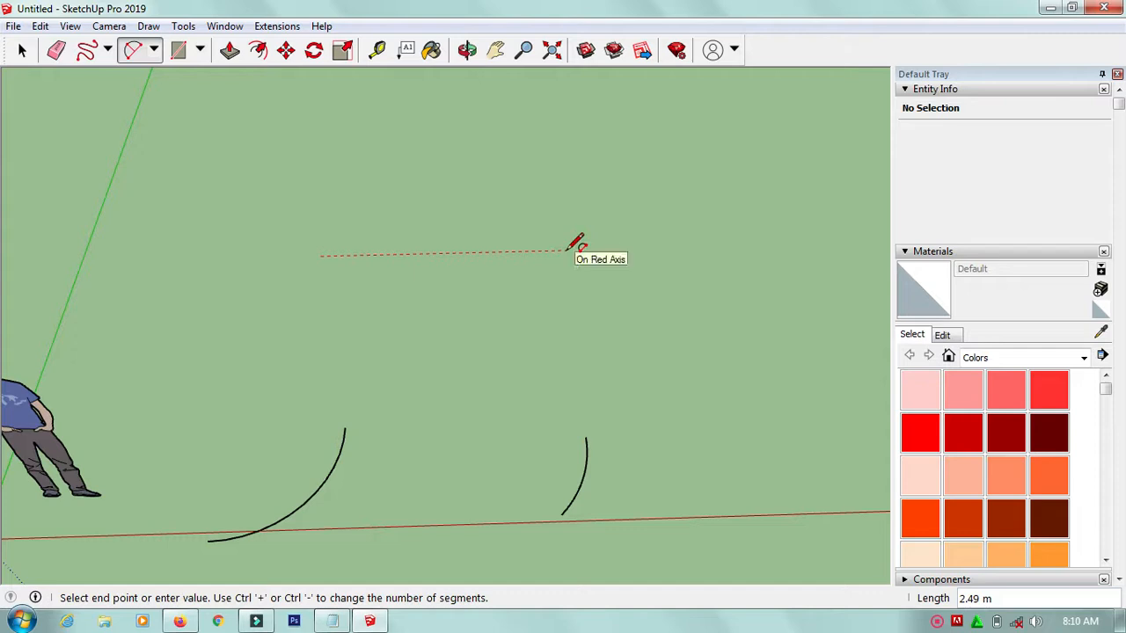
text(1)
key(Return)
key(Escape)
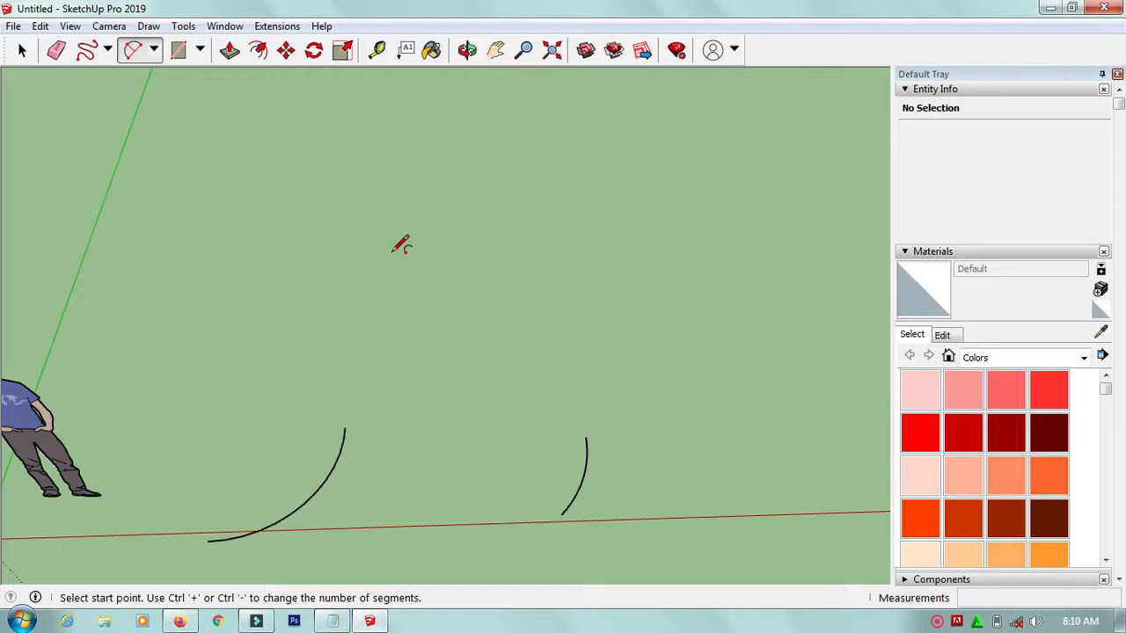
Draw a two-point arc behind the first two arcs, about 1.6 m between endpoints along the red axis, with a 1 m bulge.
click(392, 252)
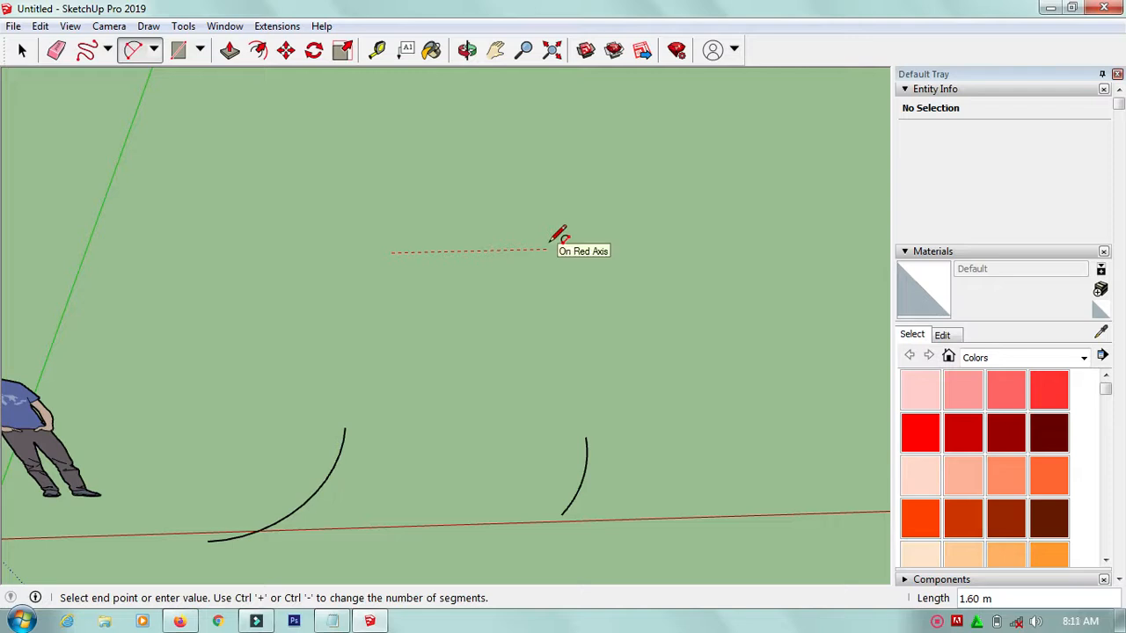
click(547, 250)
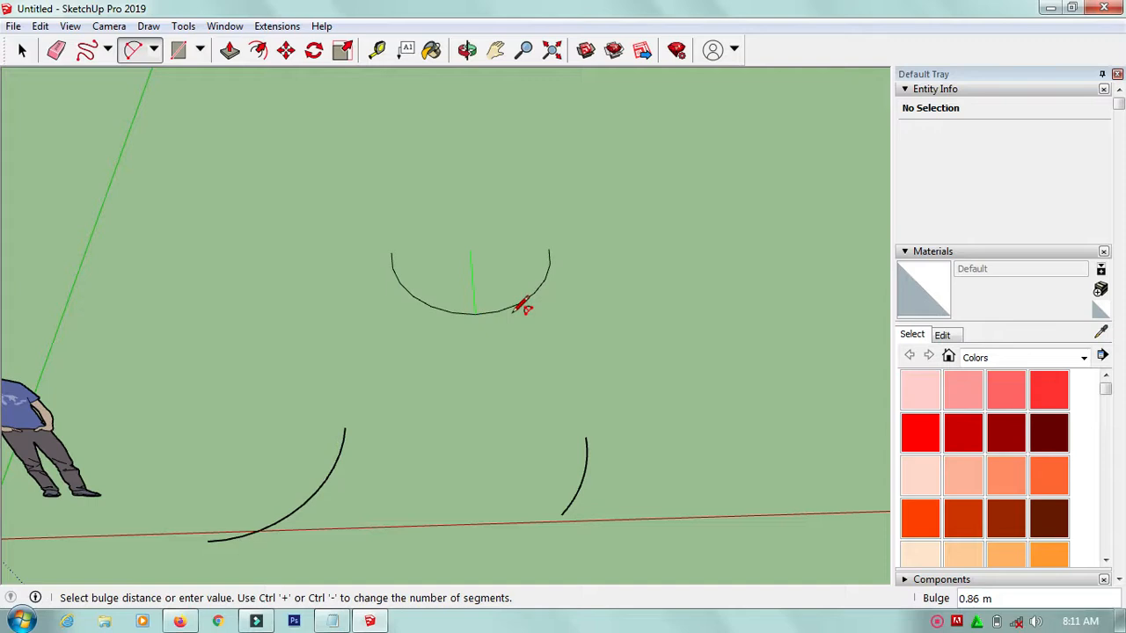
text(1)
key(Return)
key(o)
drag(515, 319, 493, 413)
key(space)
Draw a freehand three-point arc beside the two-point arc, curving around to form an open C shape.
click(153, 50)
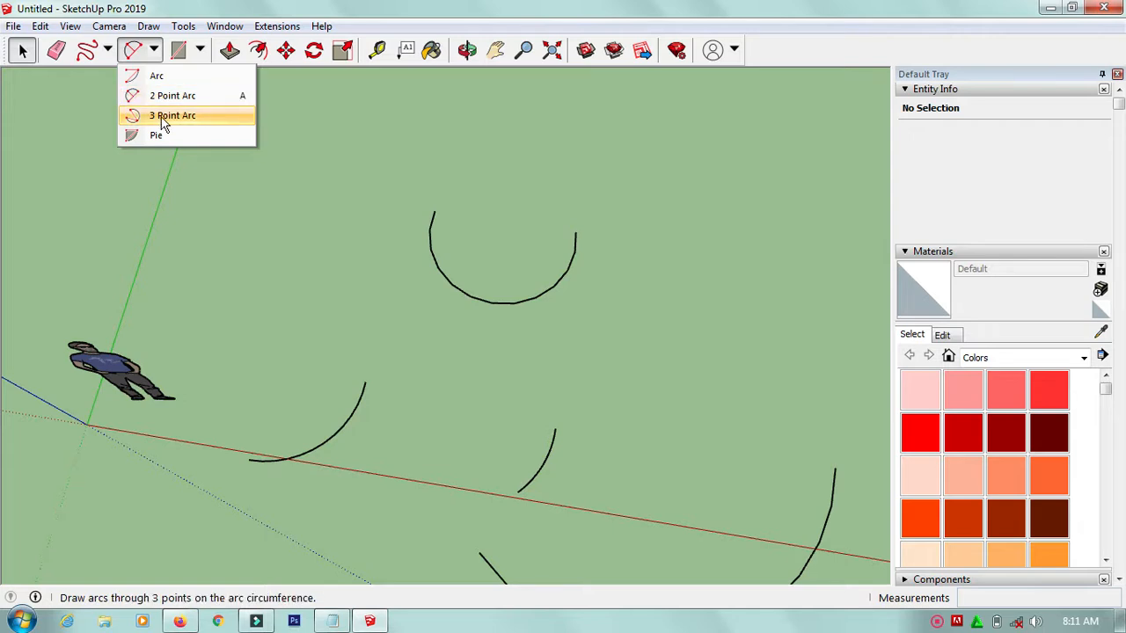
click(162, 123)
scroll(225, 189, down, 2)
scroll(288, 258, down, 1)
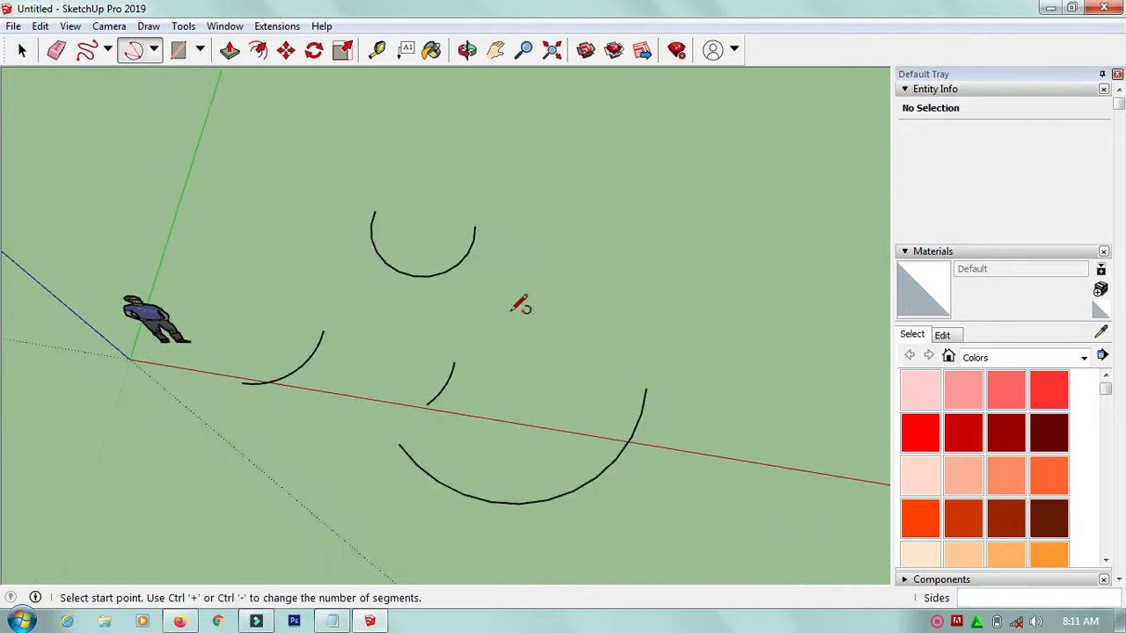
click(576, 223)
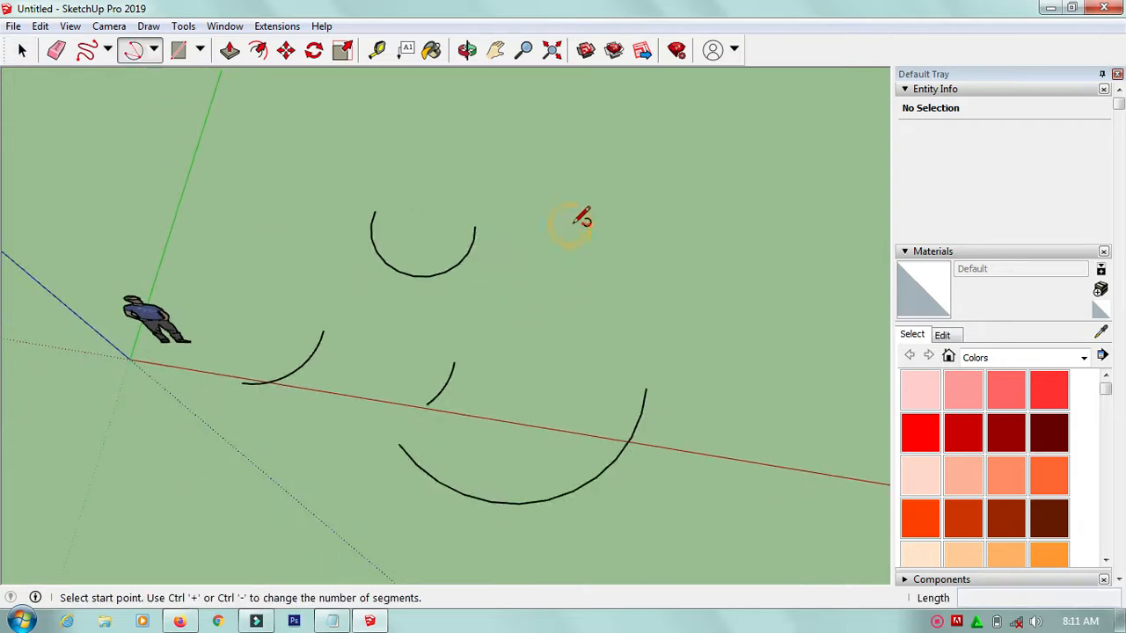
click(654, 237)
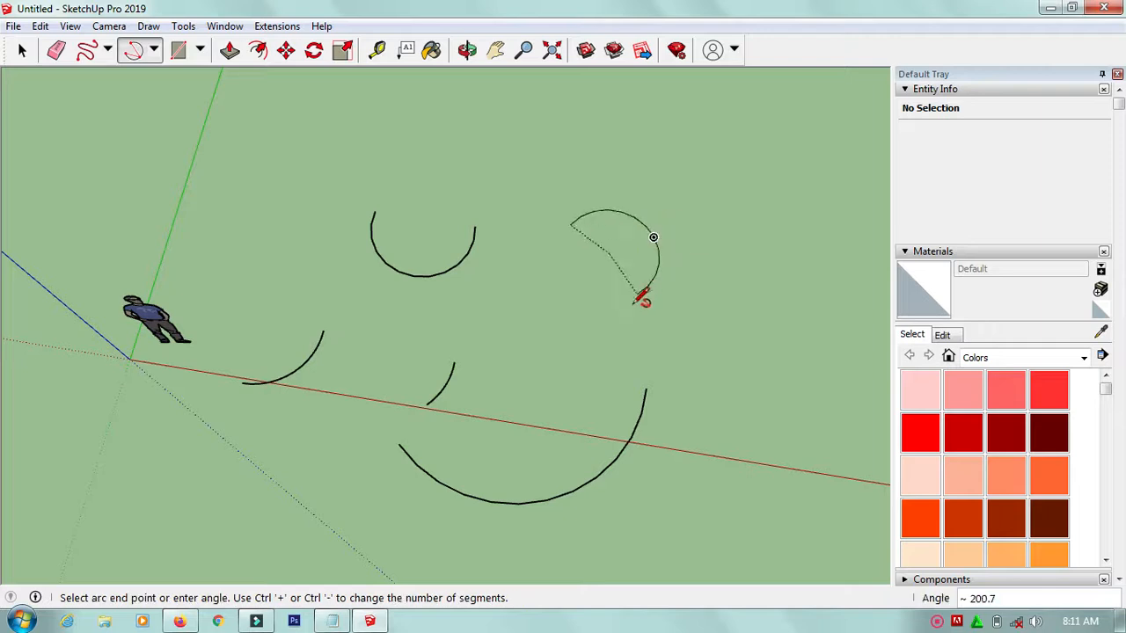
click(589, 302)
Draw a second three-point arc farther along the red axis direction, beyond the large arc, with a 150° angle.
click(750, 344)
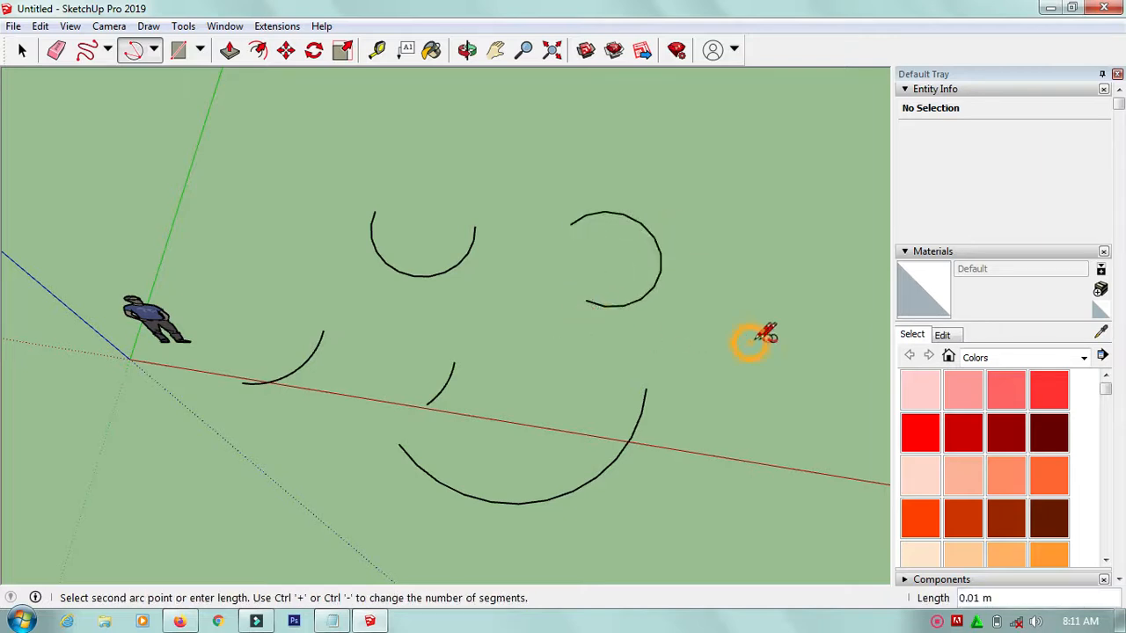
click(833, 357)
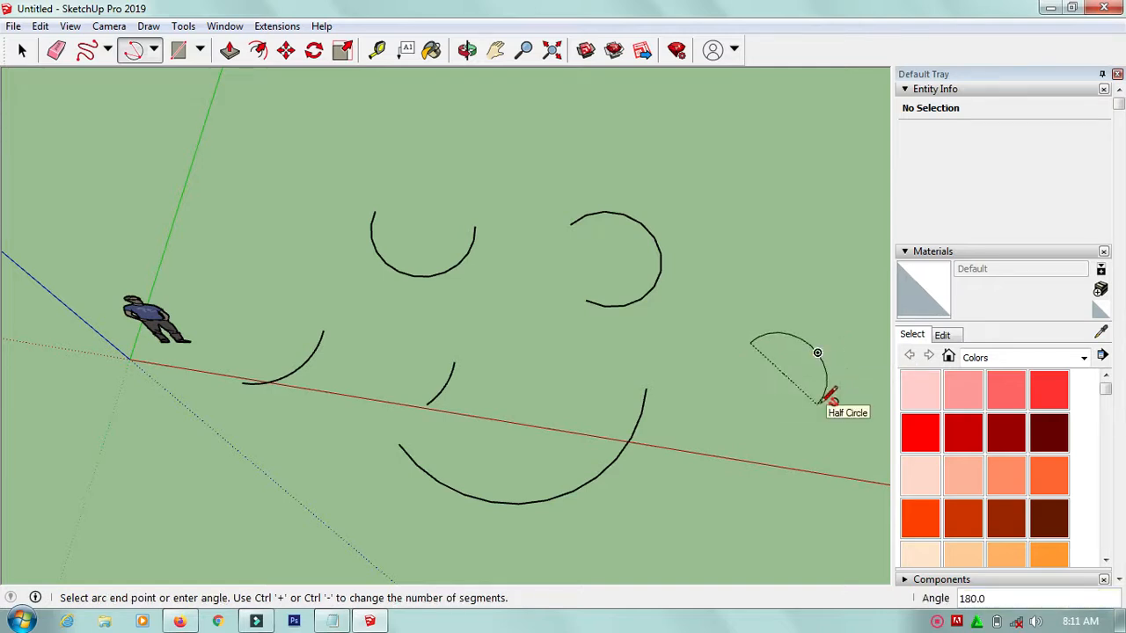
text(150)
key(Return)
scroll(433, 322, down, 3)
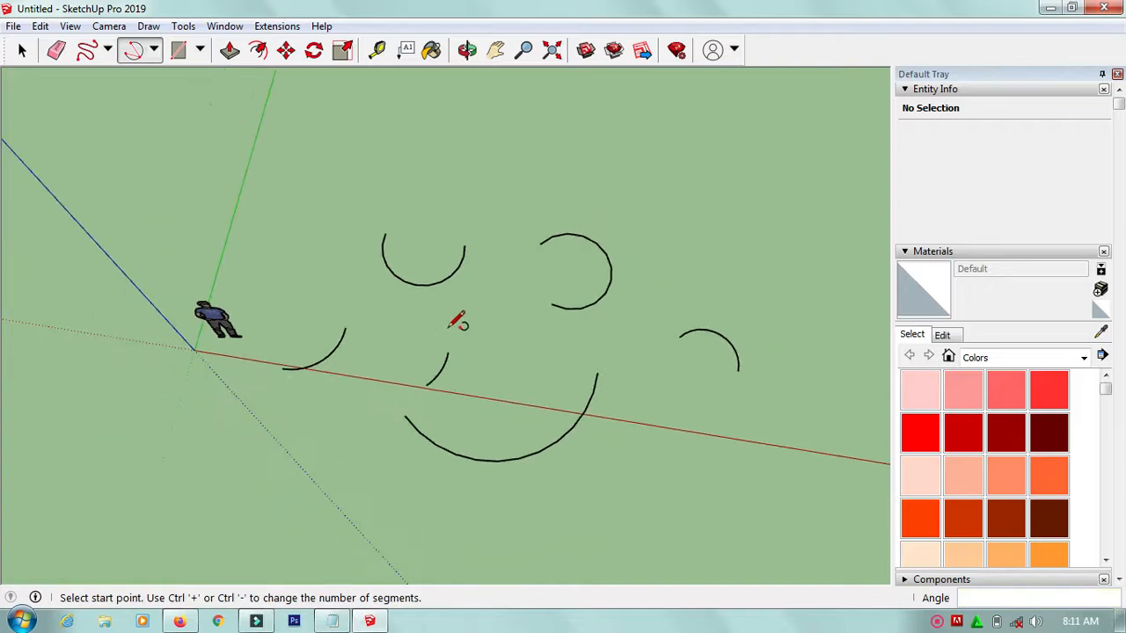
key(space)
scroll(484, 352, up, 1)
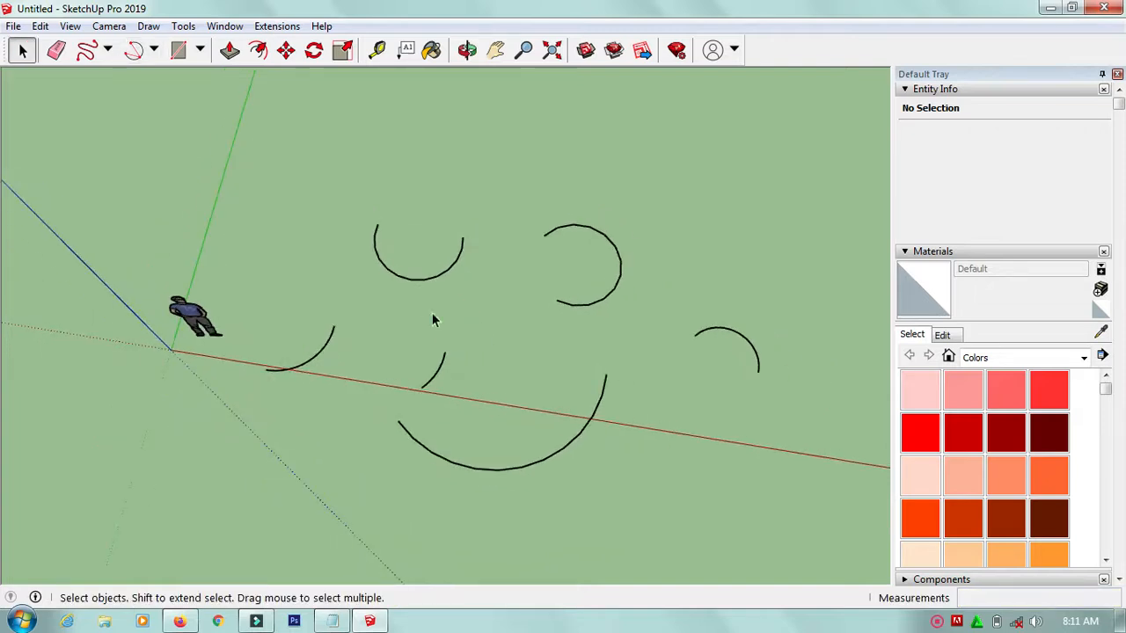
Draw a pie between the small 45° arc and the large arc, with its radius along the red axis and a 30° angle.
click(153, 50)
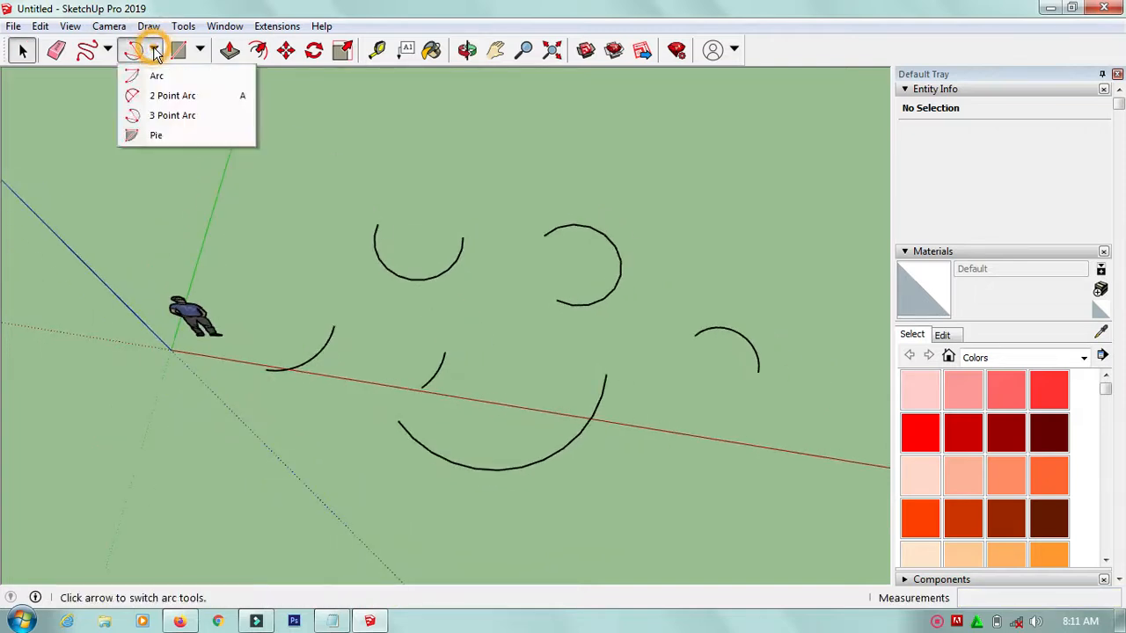
click(162, 137)
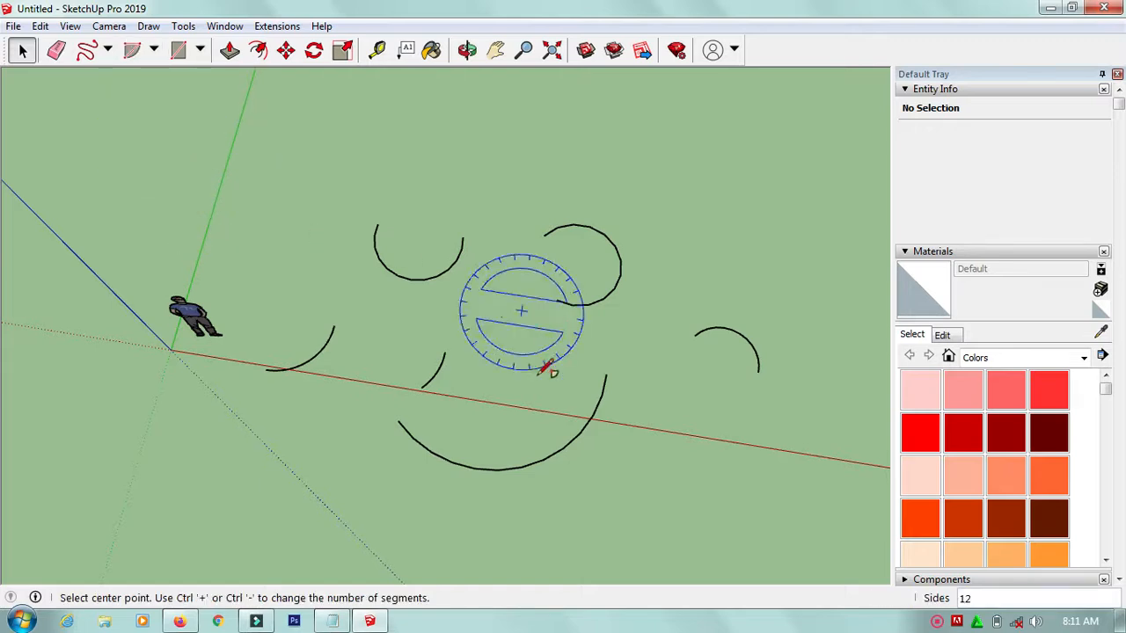
scroll(532, 366, up, 3)
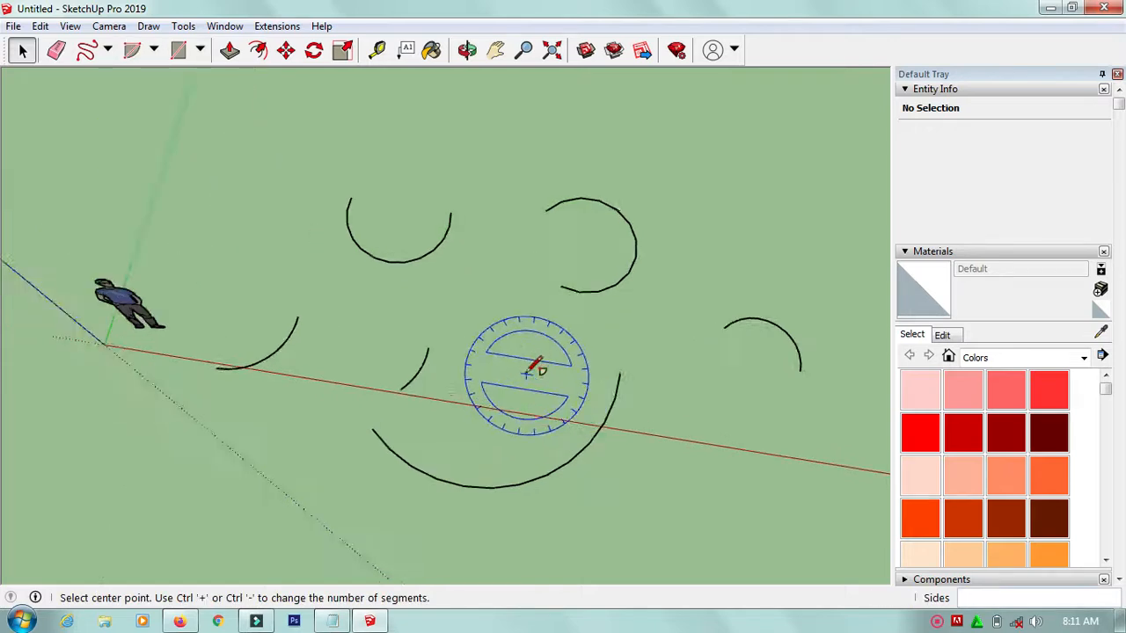
click(480, 325)
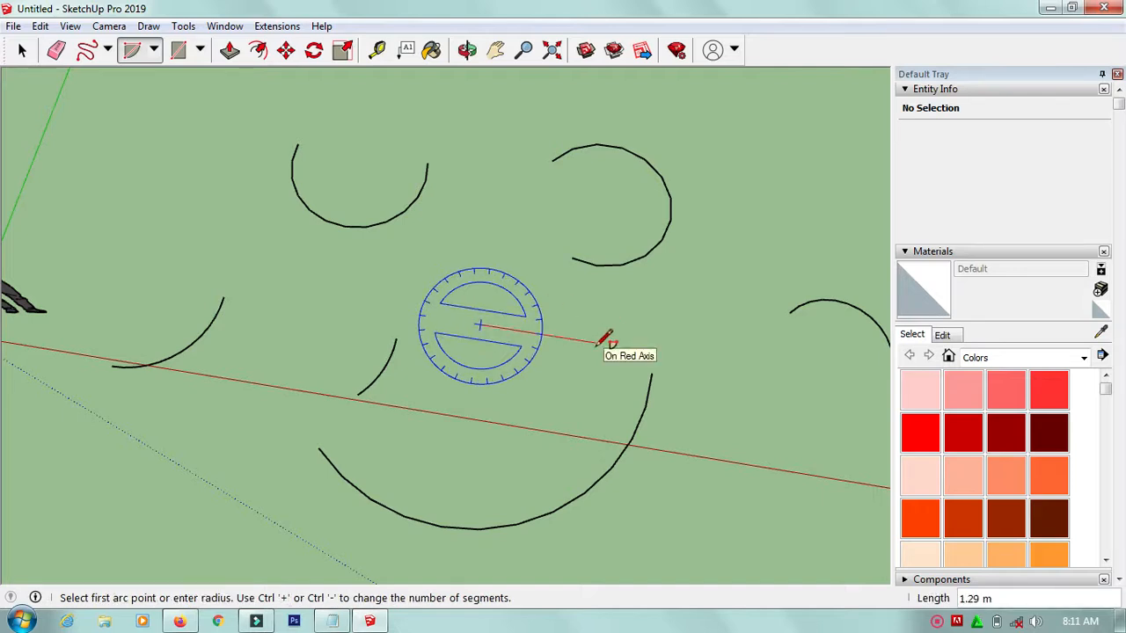
click(598, 343)
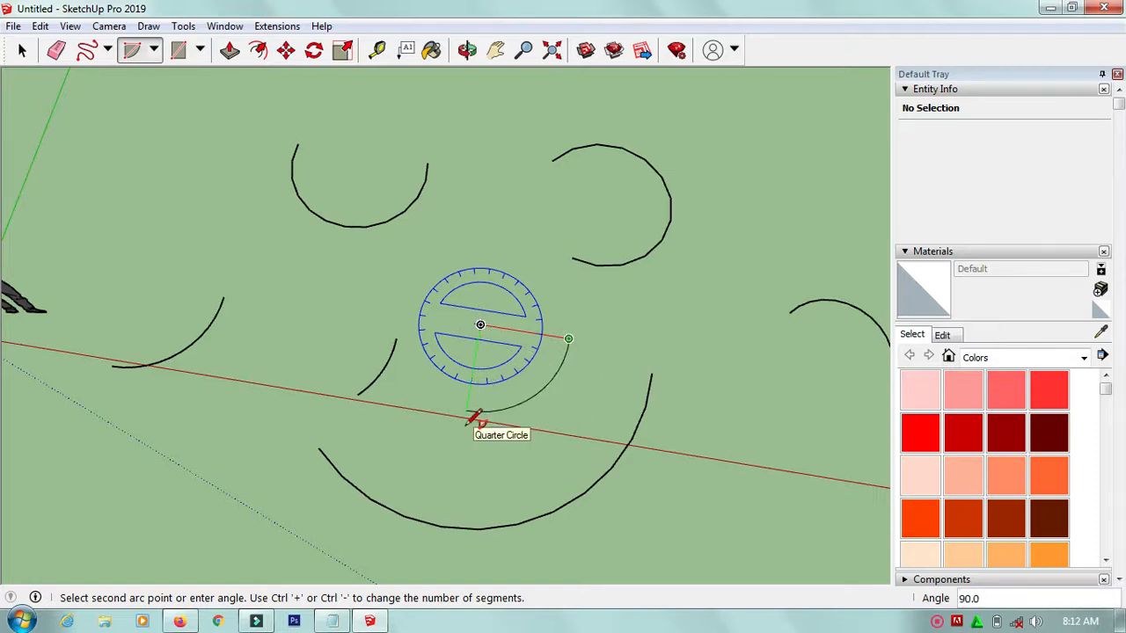
text(30)
key(Return)
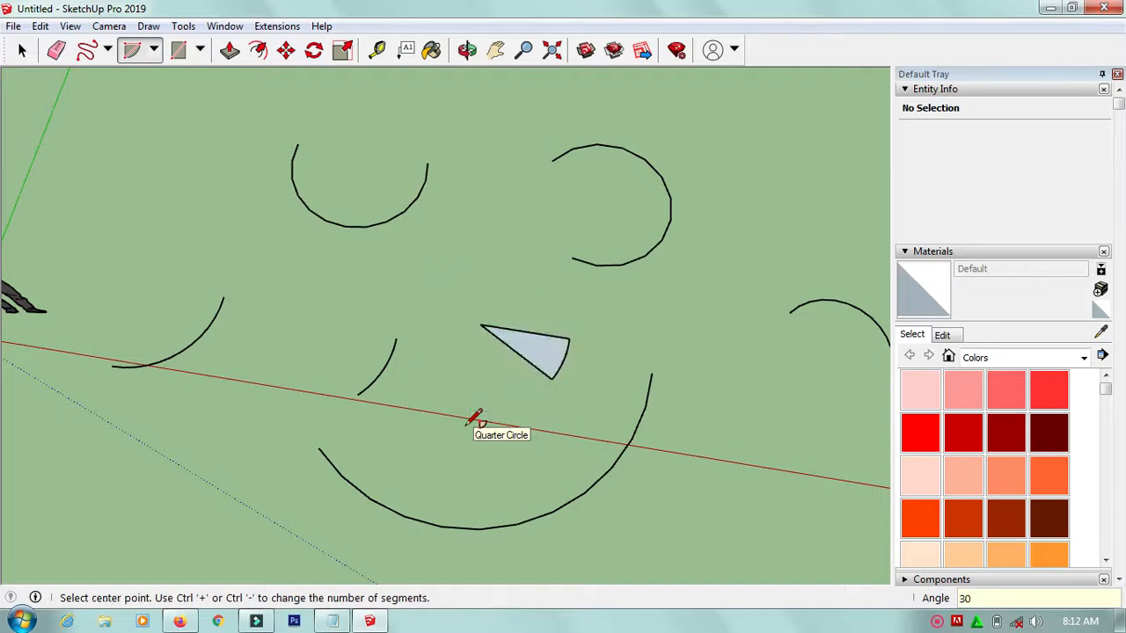
key(space)
scroll(519, 362, up, 3)
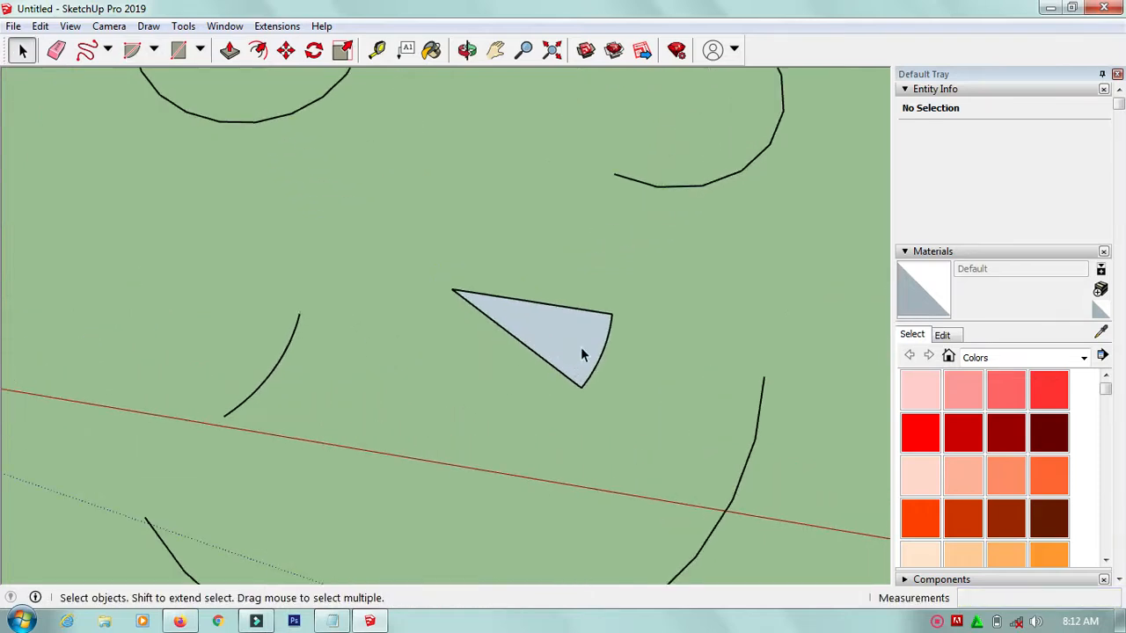
scroll(552, 317, up, 2)
scroll(552, 334, down, 5)
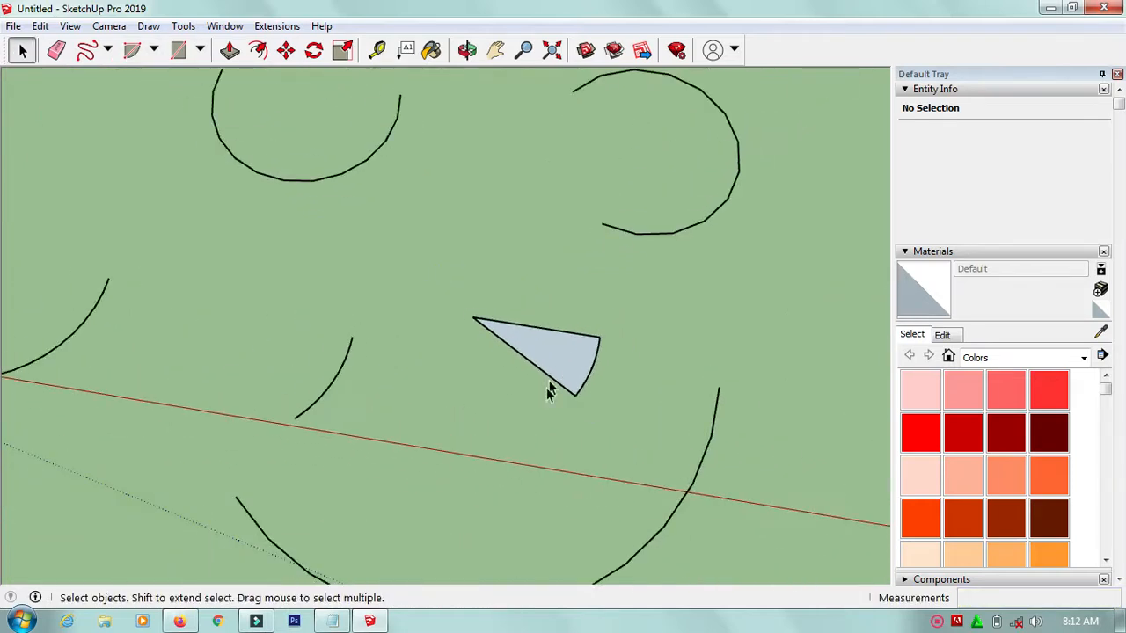
scroll(545, 378, down, 1)
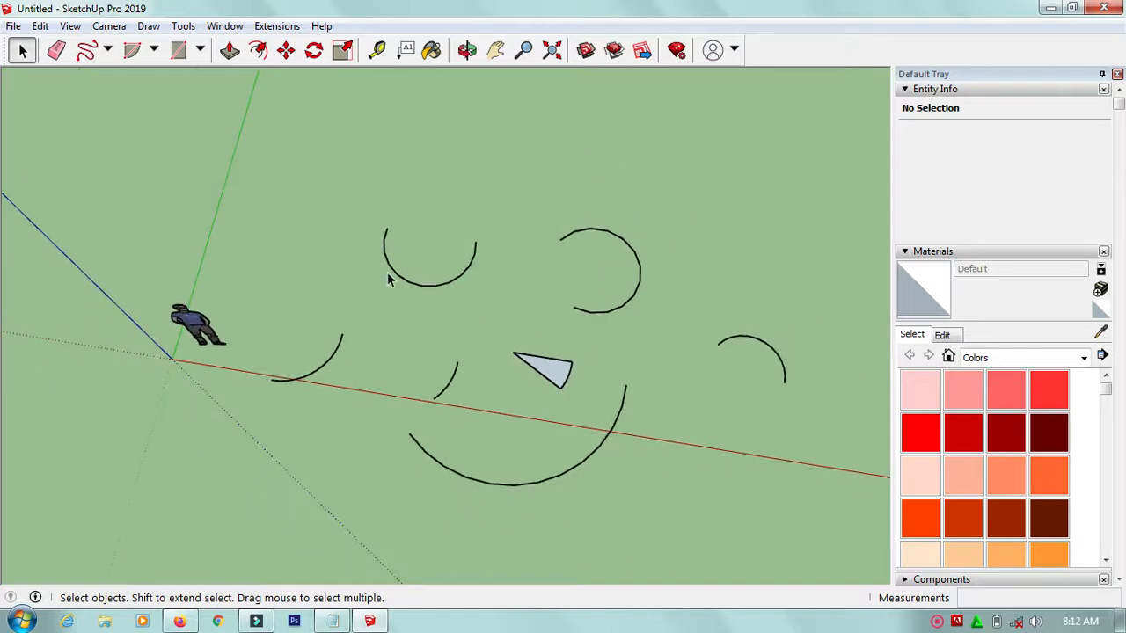
click(154, 49)
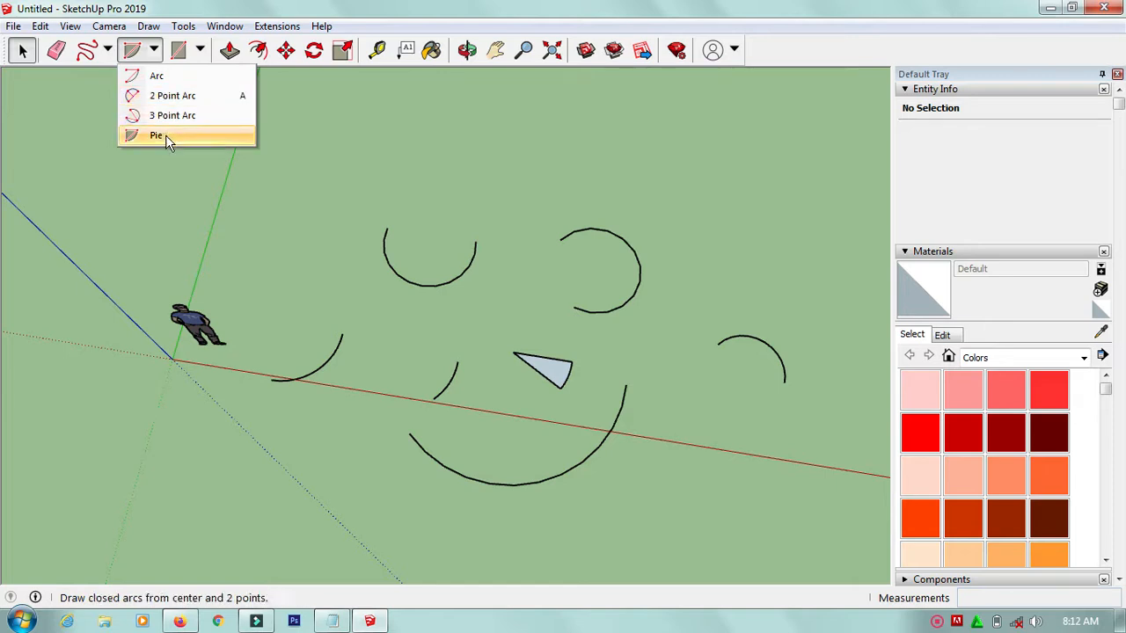
click(370, 172)
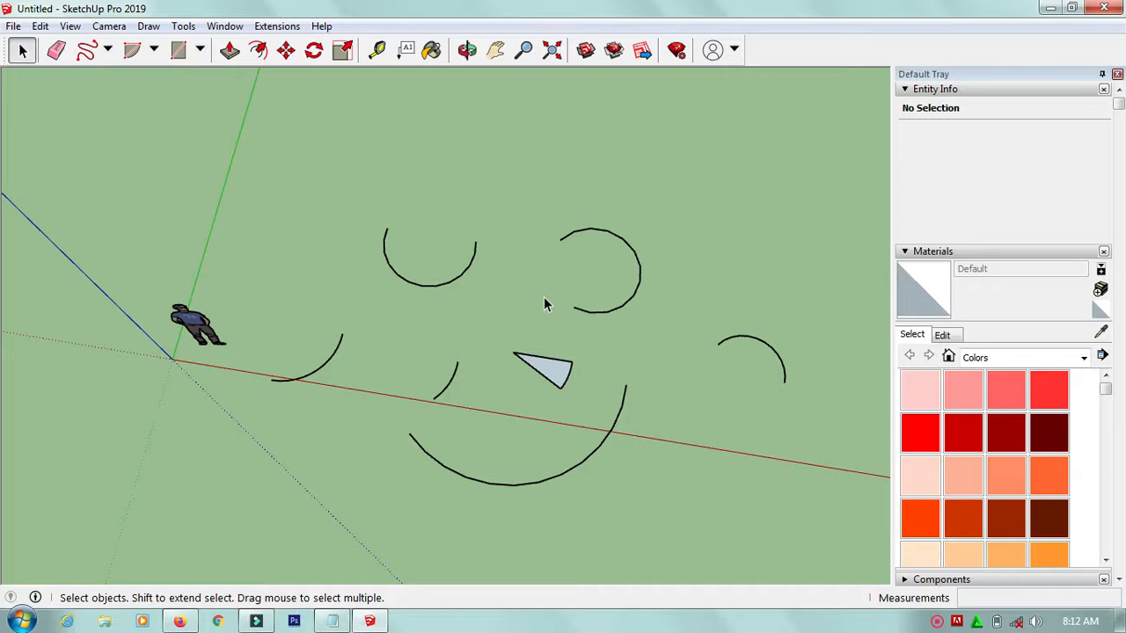
key(a)
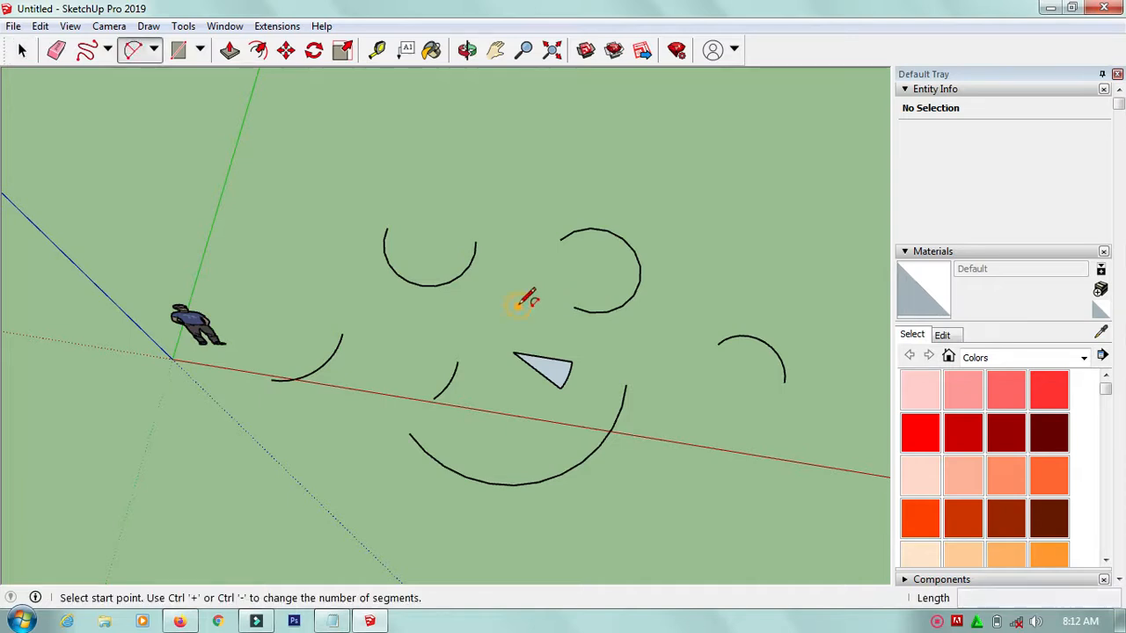
click(526, 299)
key(Escape)
key(space)
Select all the arcs and the pie together and delete them, keeping the figure.
scroll(440, 330, down, 2)
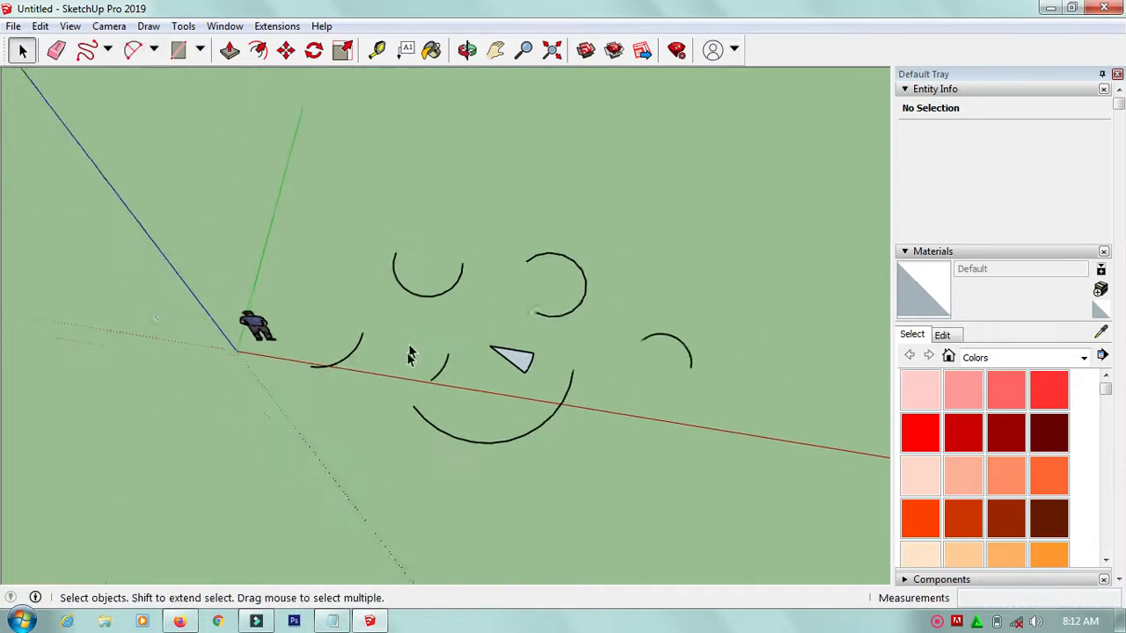
middle_drag(409, 355, 350, 299)
drag(291, 235, 722, 491)
key(Delete)
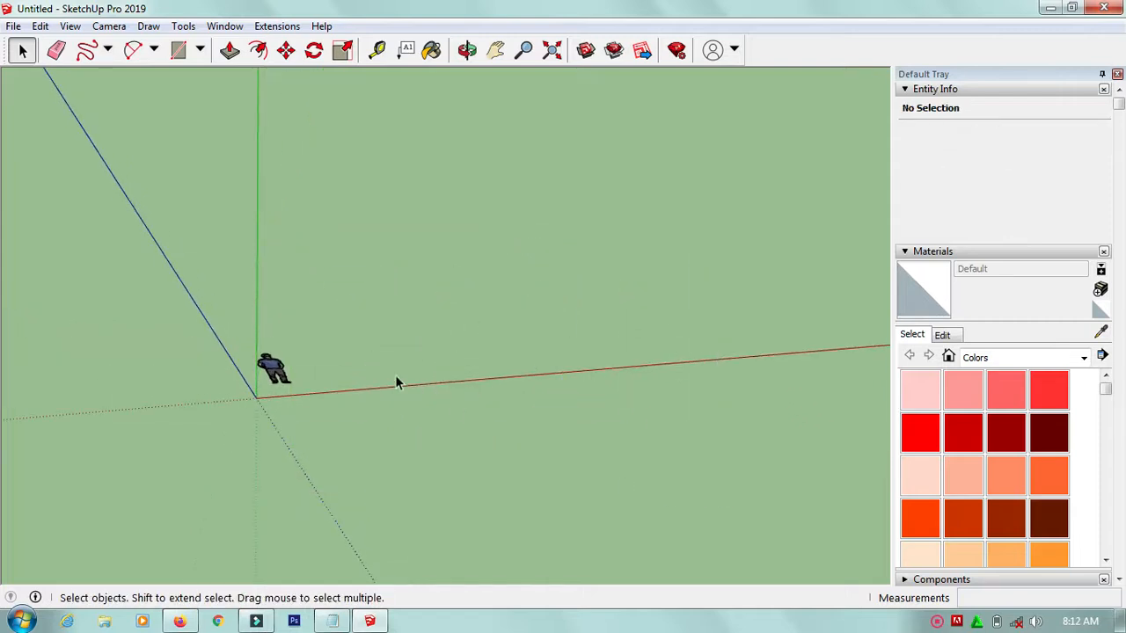
Draw a 1 m by 1 m rectangle on the ground beside the figure, just behind the red axis.
scroll(395, 375, up, 3)
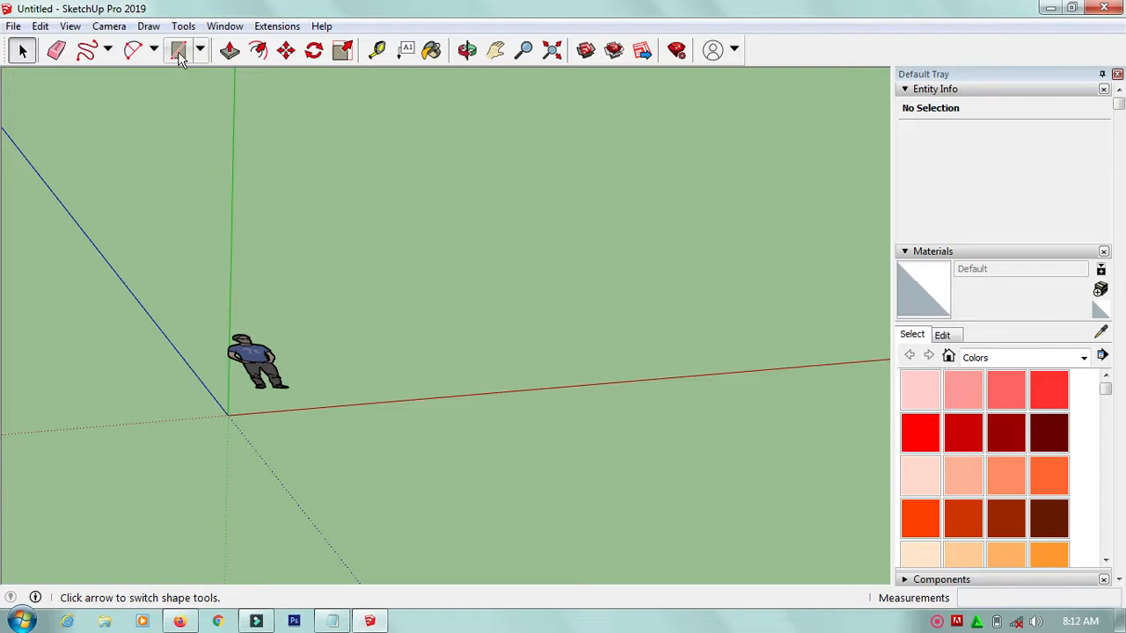
click(204, 50)
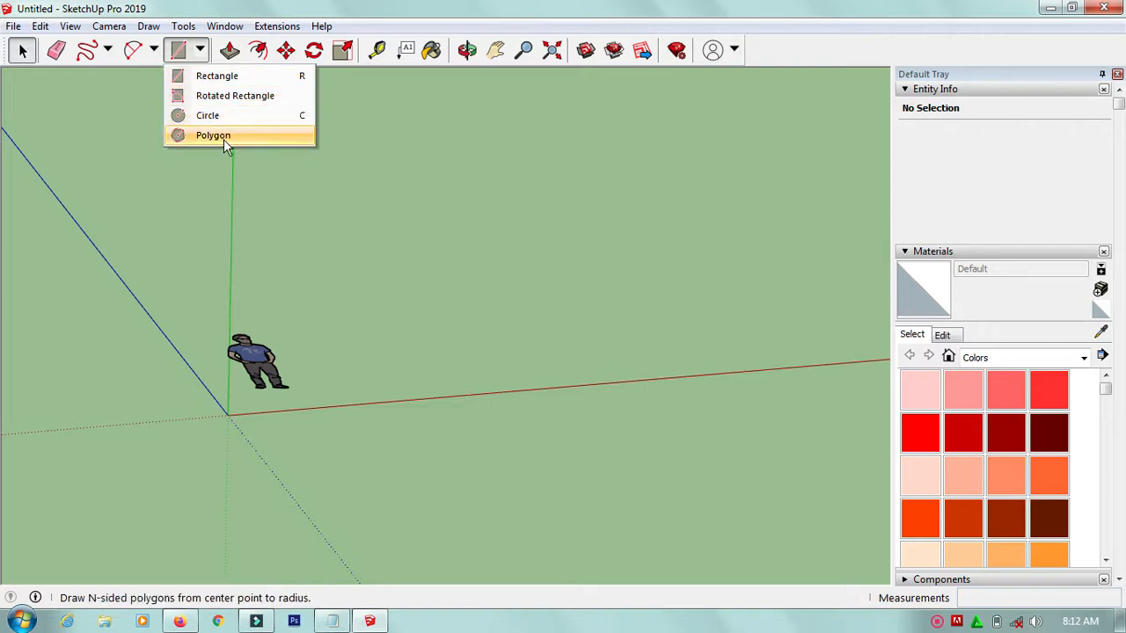
click(222, 81)
click(417, 382)
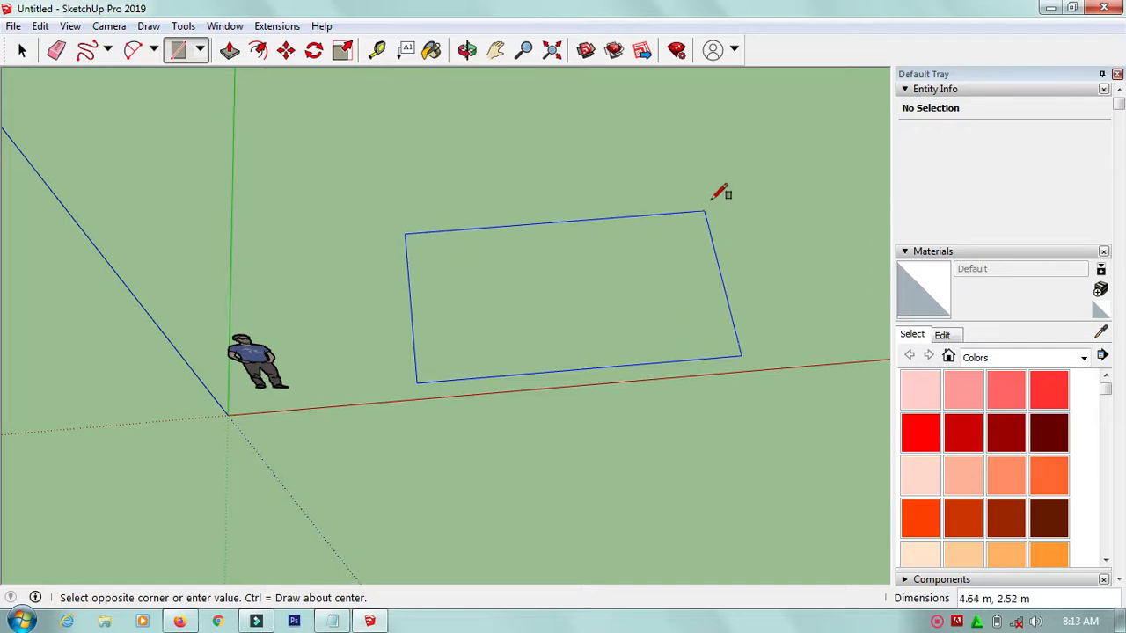
text(1)
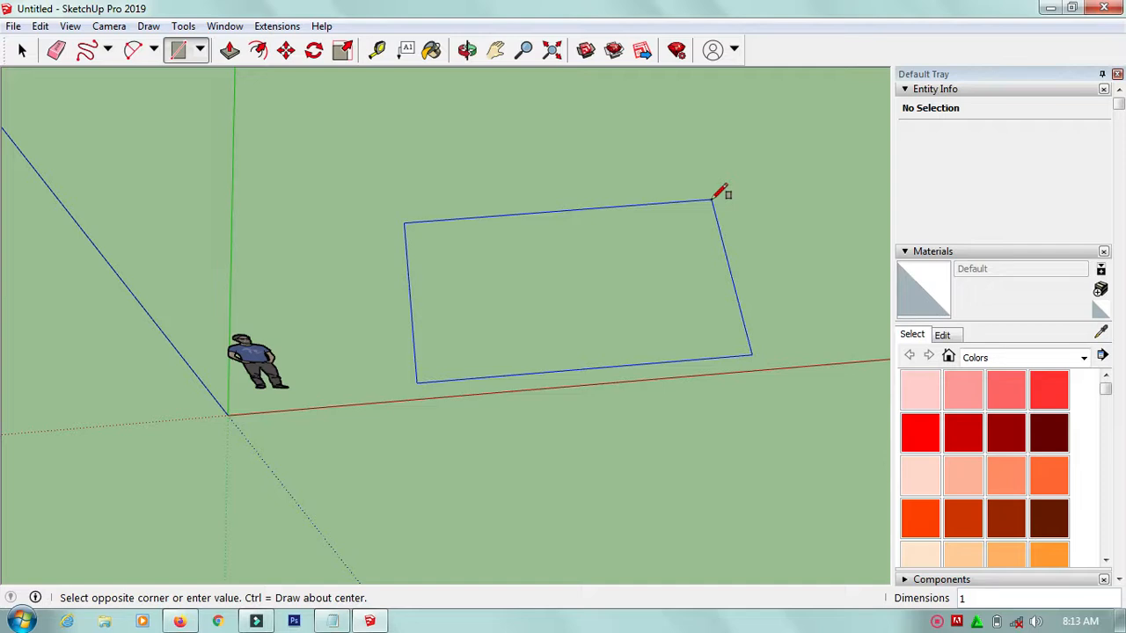
text(1)
key(Return)
key(space)
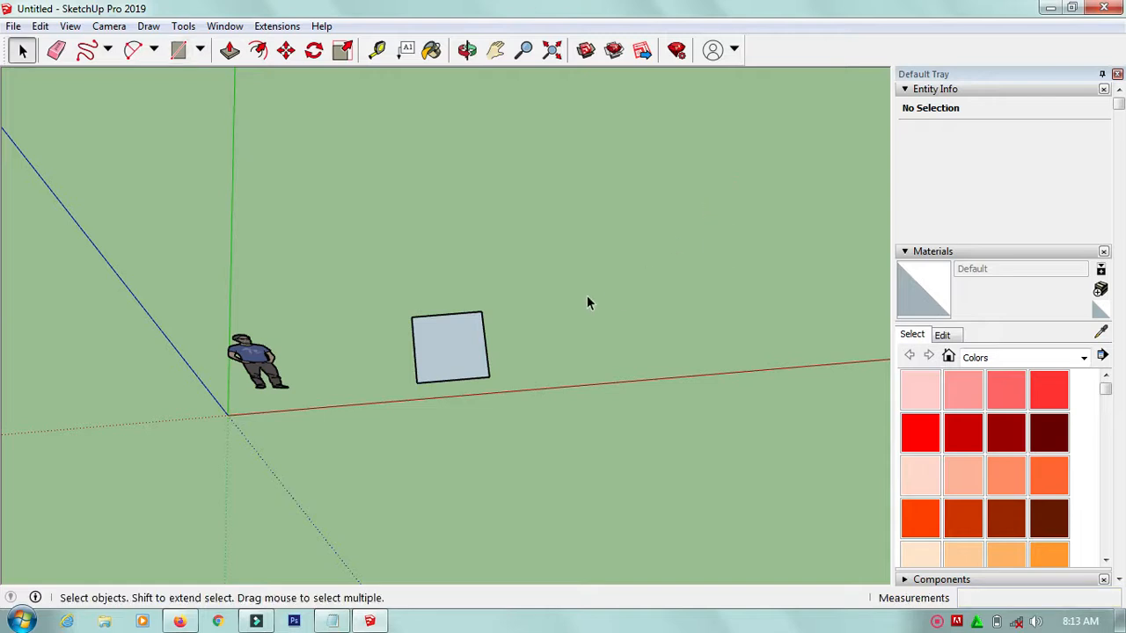
Draw a second rectangle measuring 1 m by 2 m farther along the red axis, with its longer side along the green direction.
scroll(587, 295, up, 3)
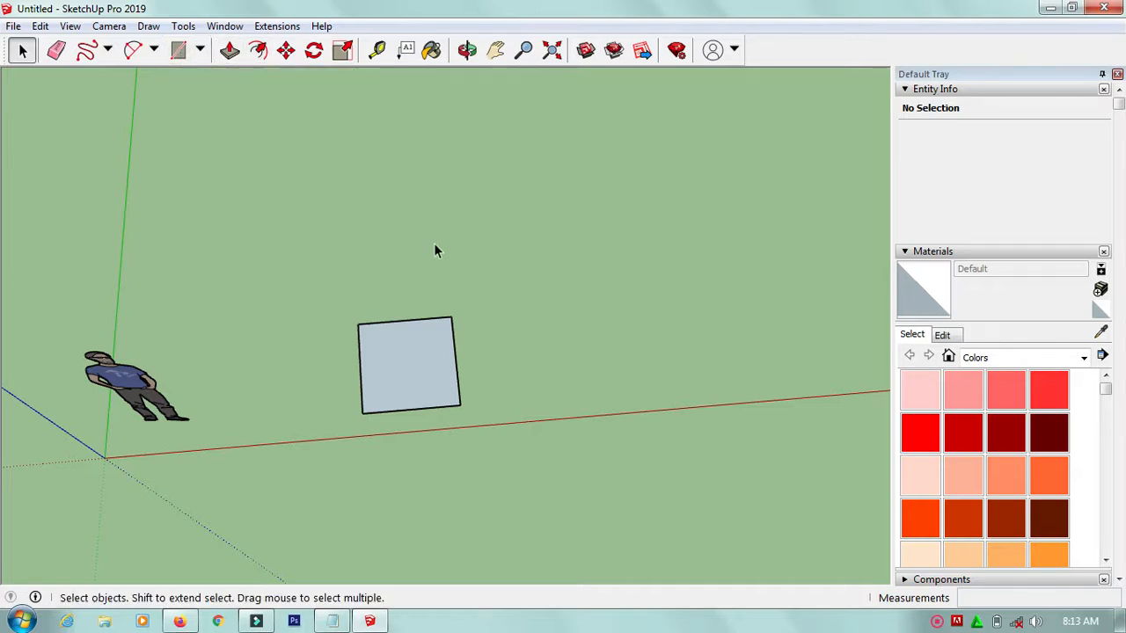
click(185, 51)
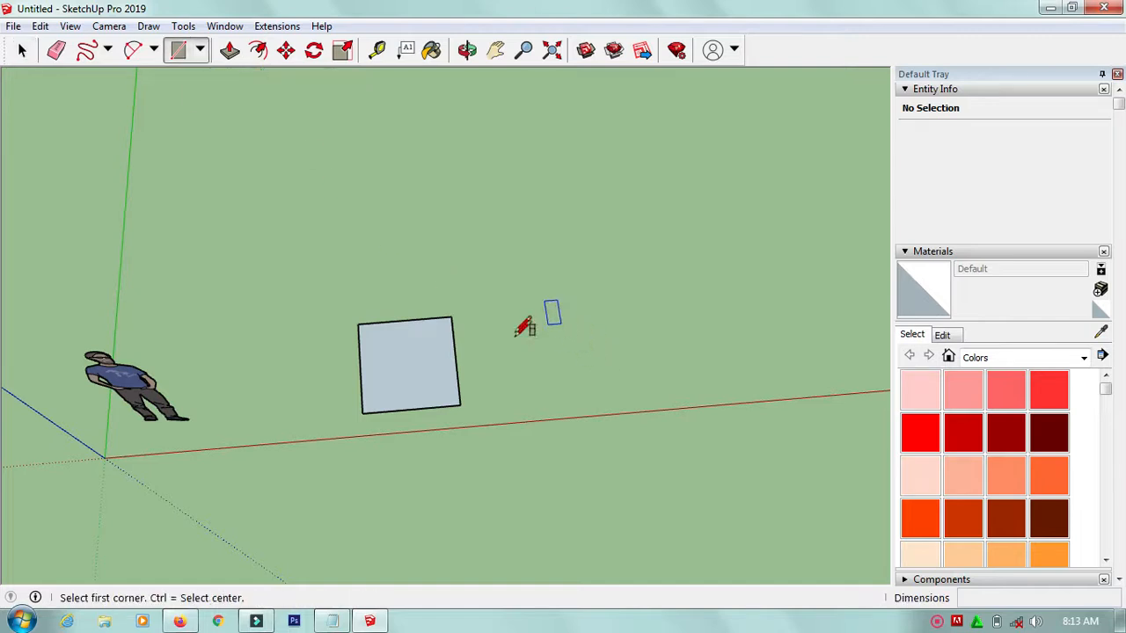
click(540, 398)
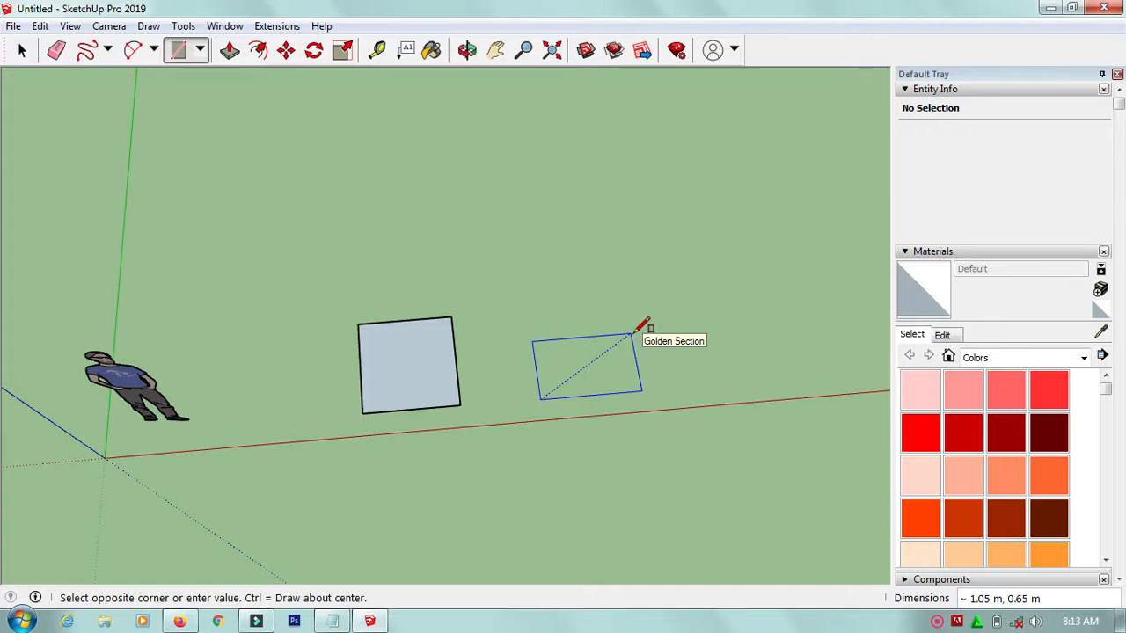
text(1)
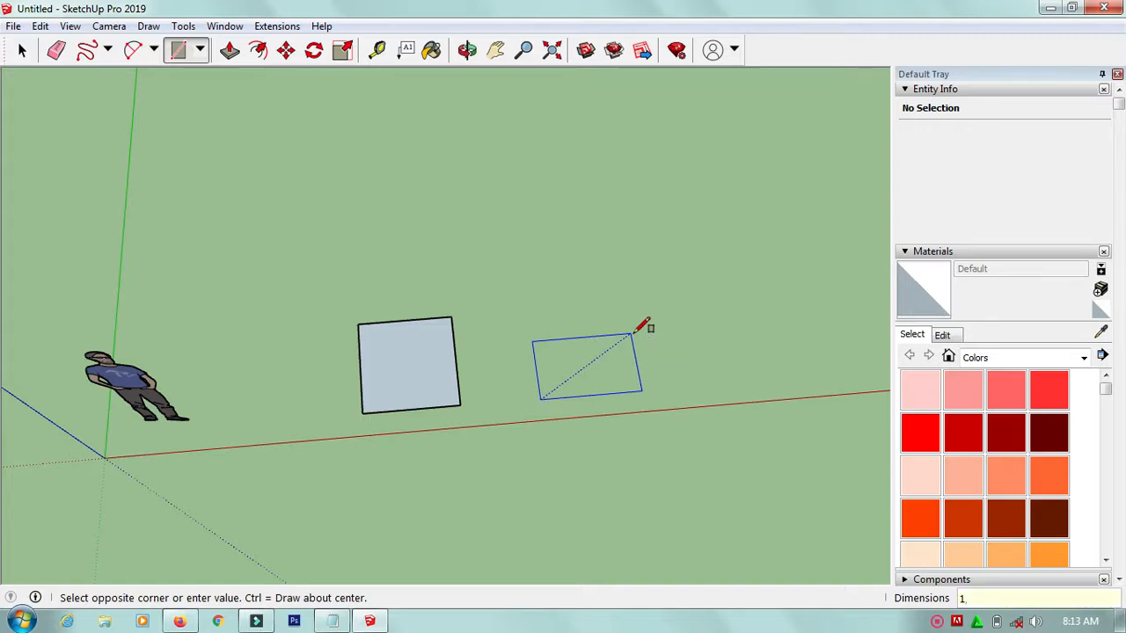
text(,2)
key(Return)
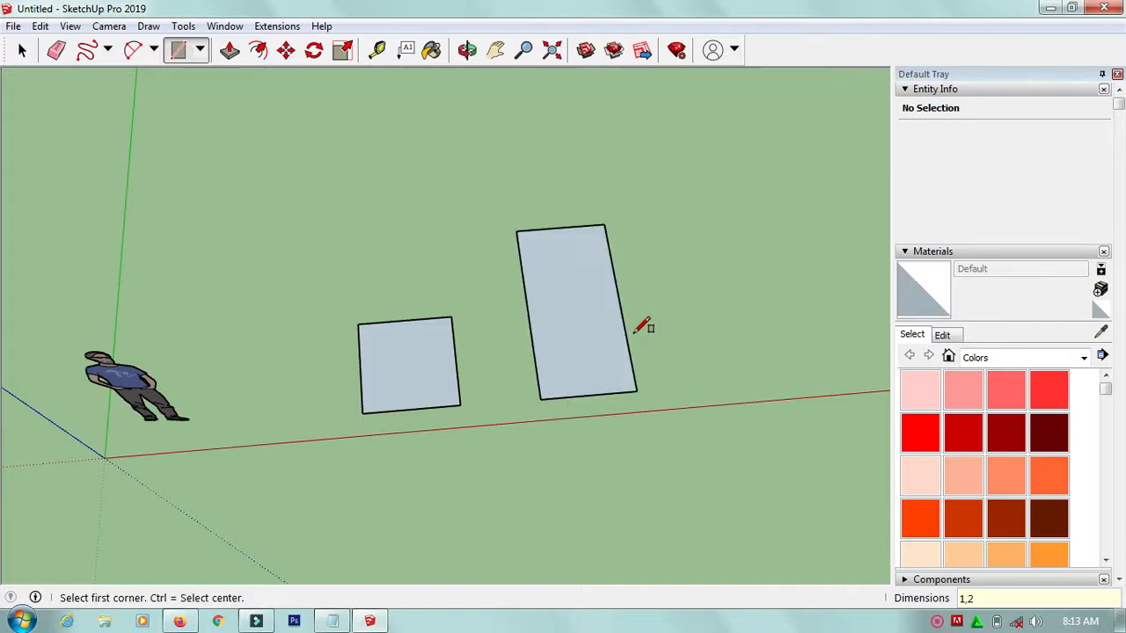
key(space)
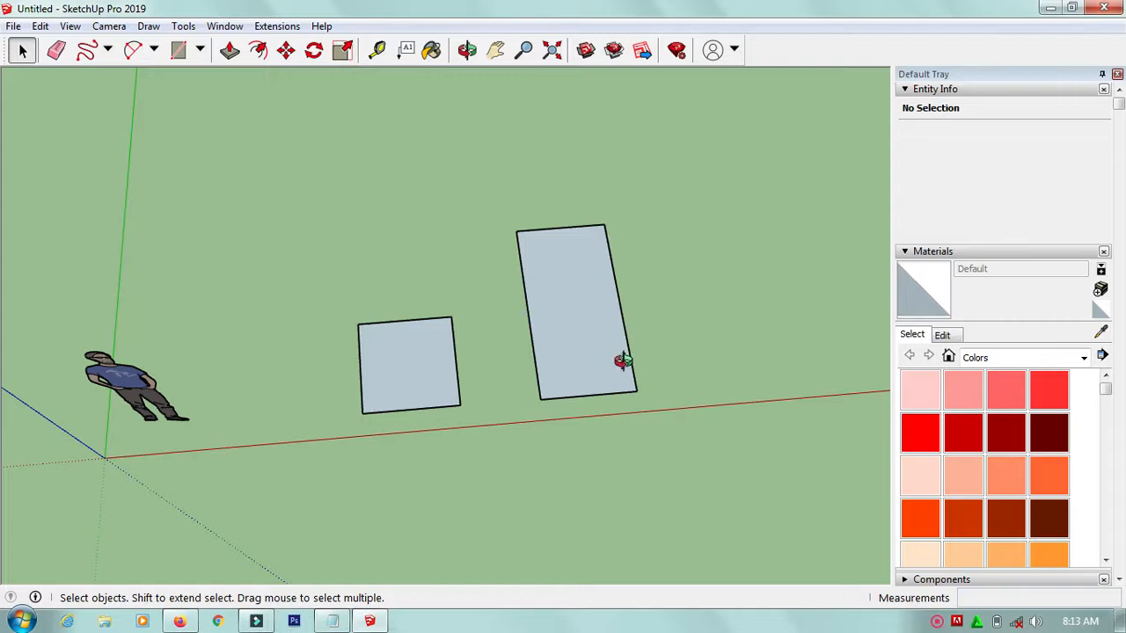
Draw a flat 1 m square with the Rotated Rectangle tool beyond the 1 by 2 m rectangle, its first edge along the red direction.
middle_drag(621, 360, 588, 328)
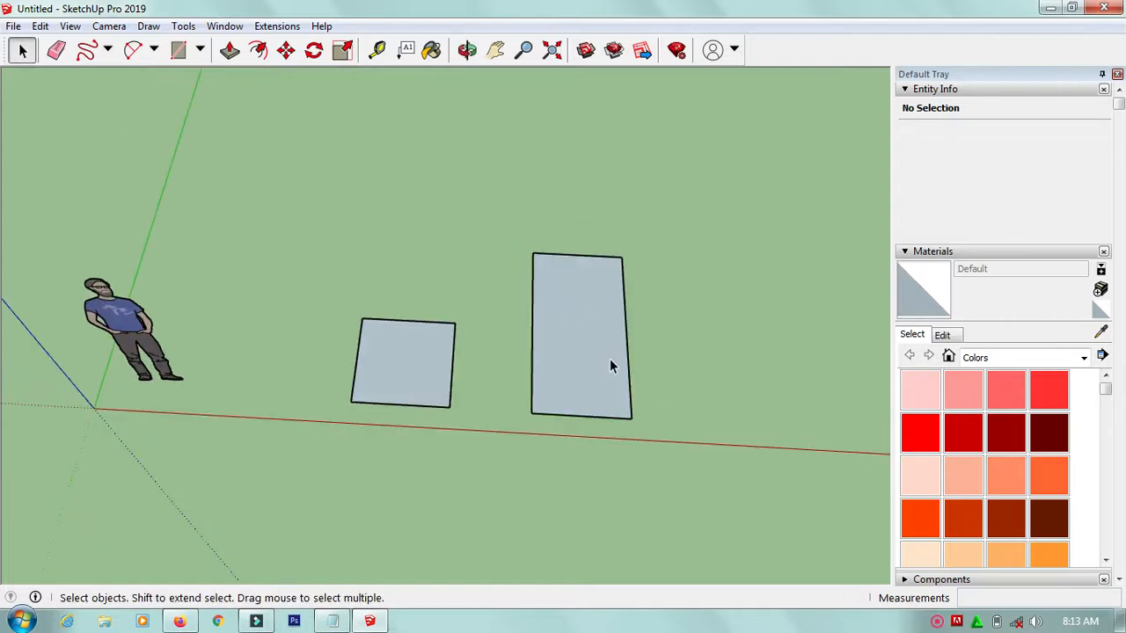
click(199, 50)
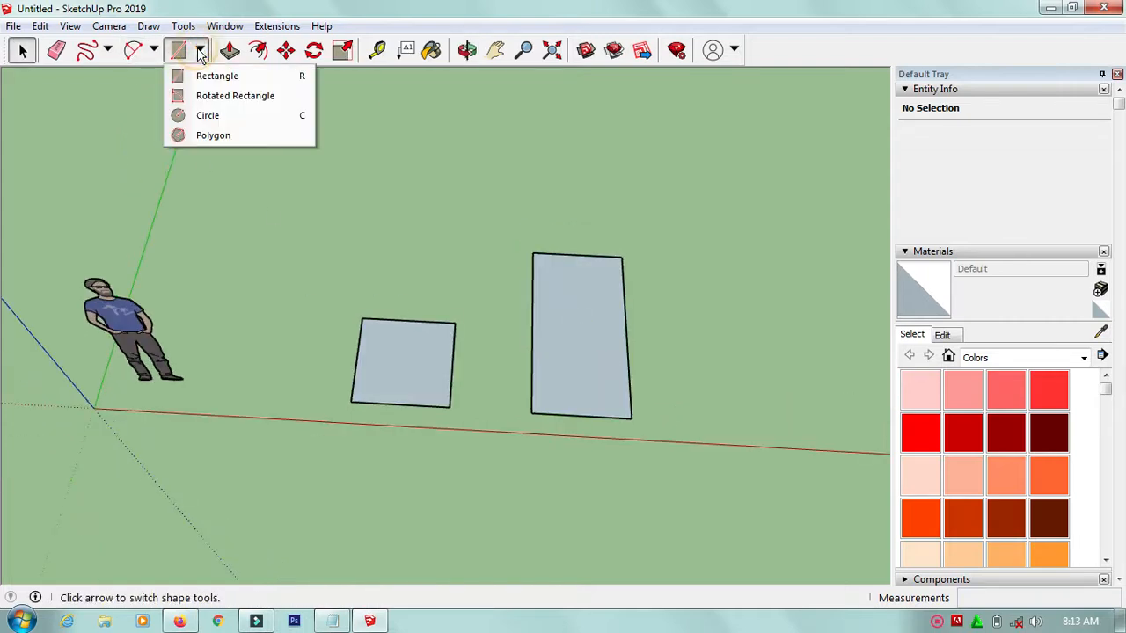
click(219, 96)
scroll(132, 202, down, 2)
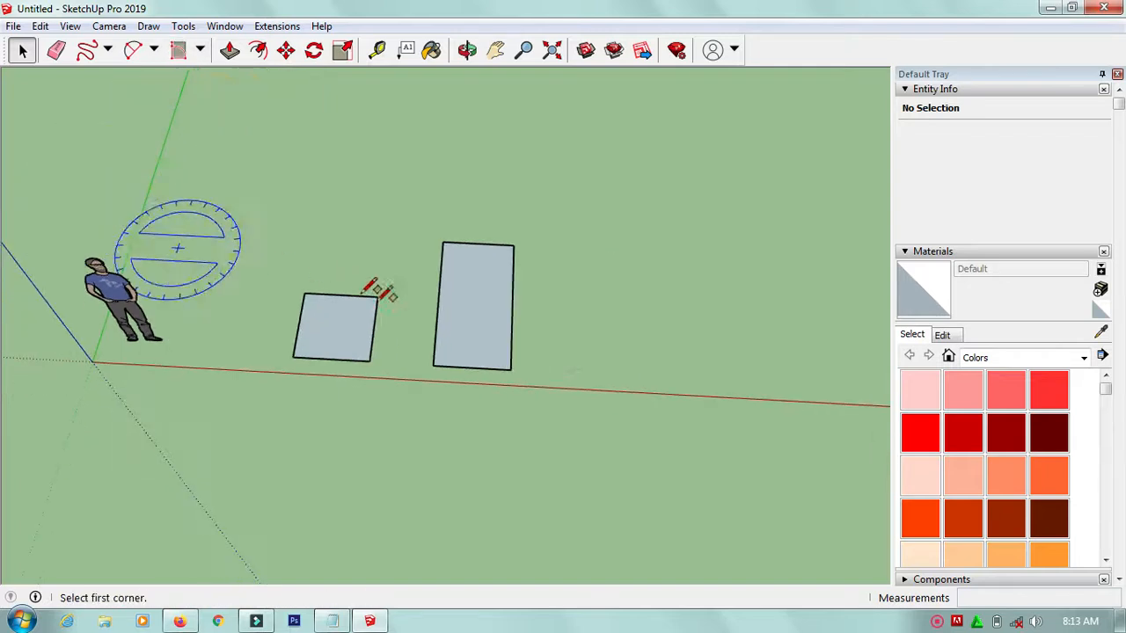
click(594, 355)
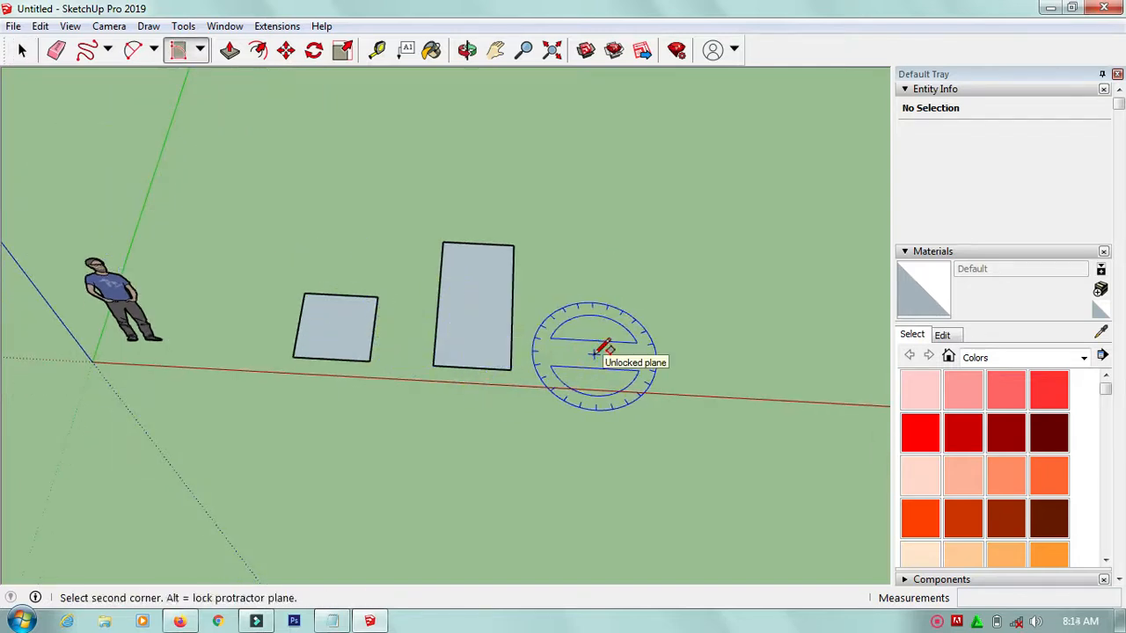
click(671, 357)
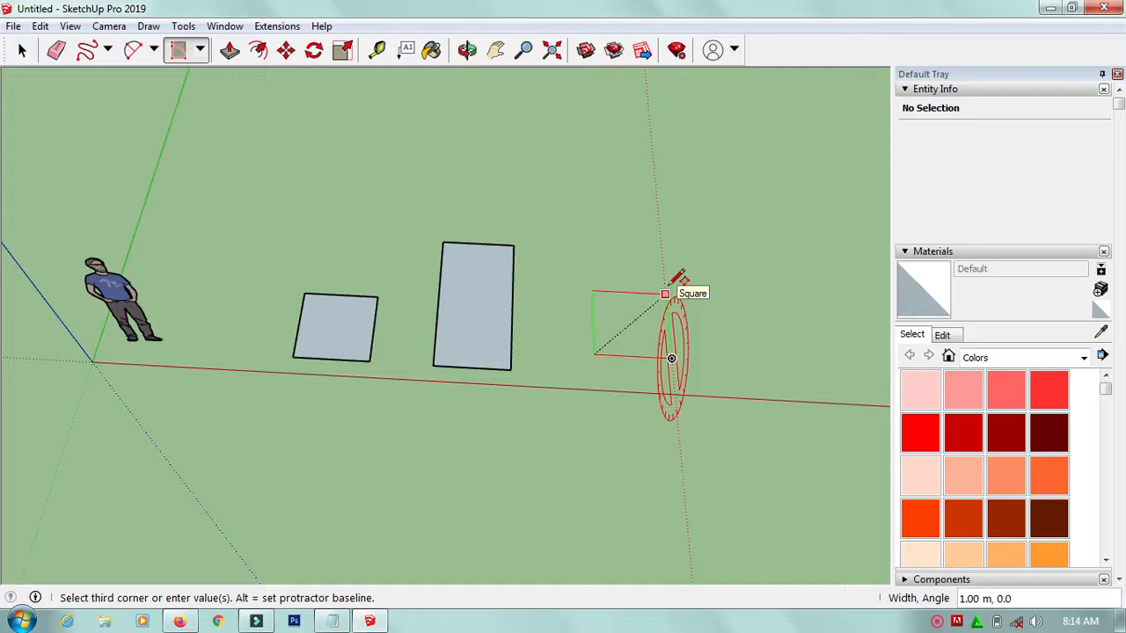
click(670, 284)
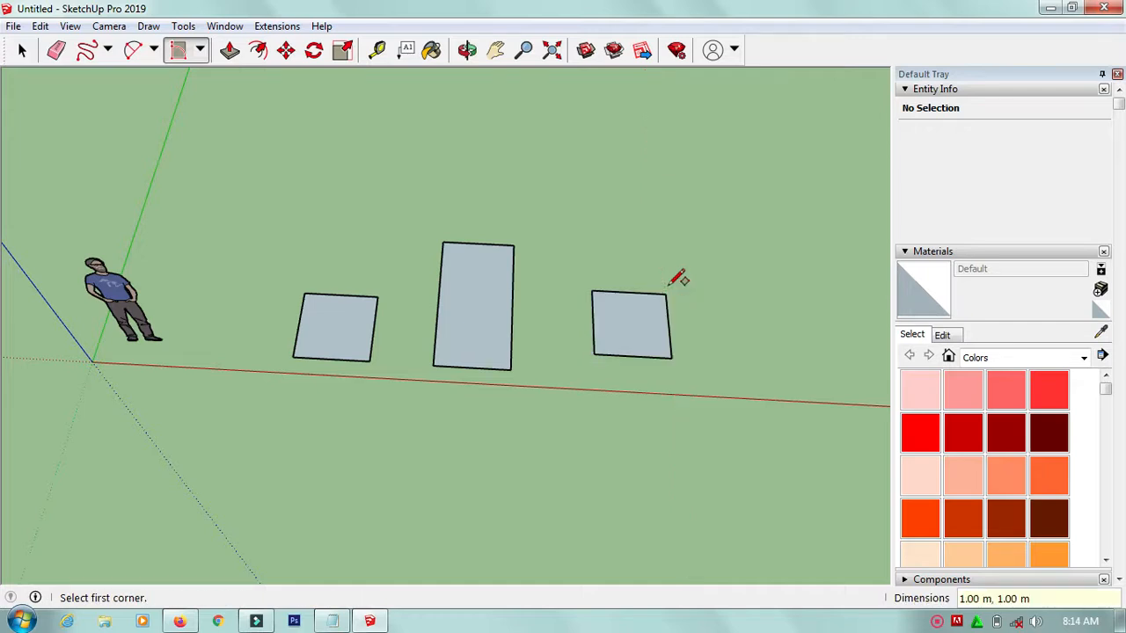
scroll(108, 350, down, 2)
scroll(557, 357, up, 1)
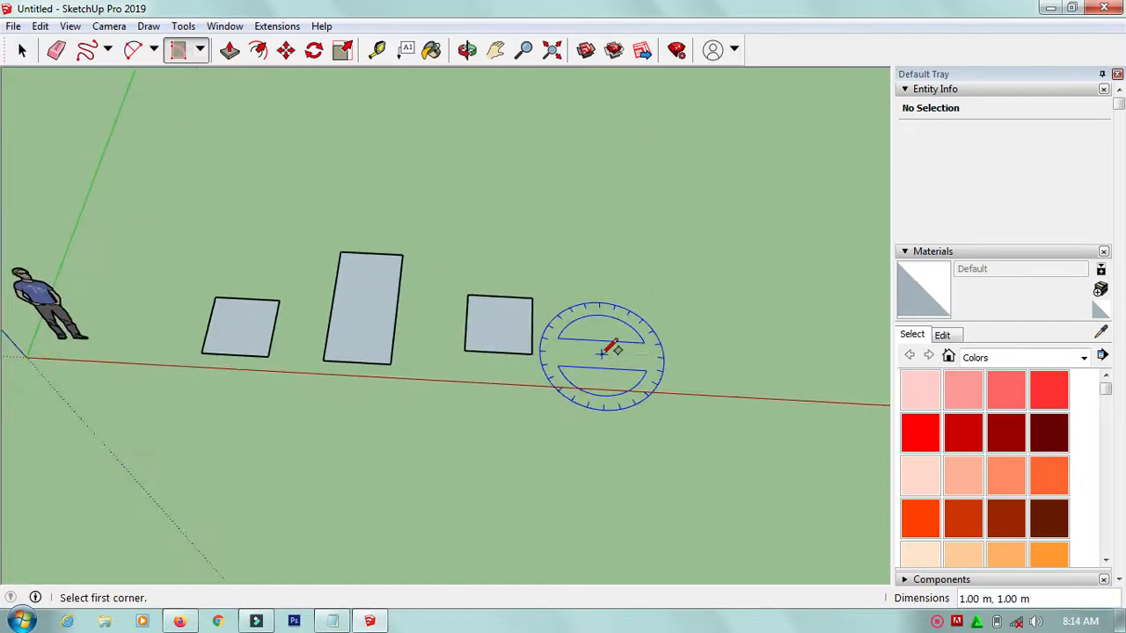
click(601, 353)
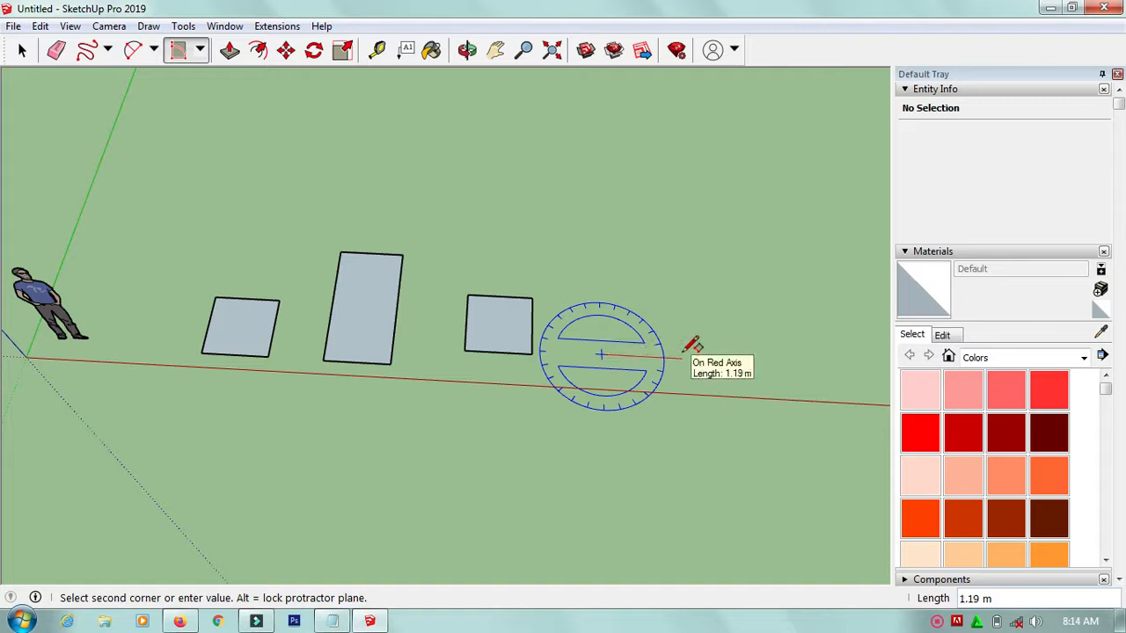
click(674, 346)
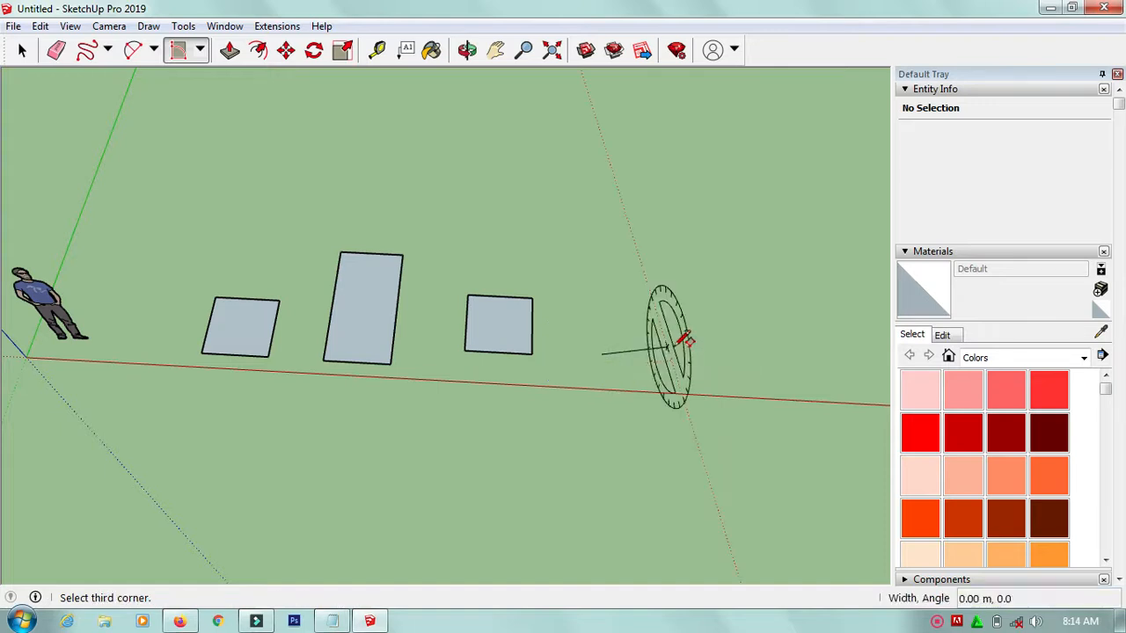
key(Escape)
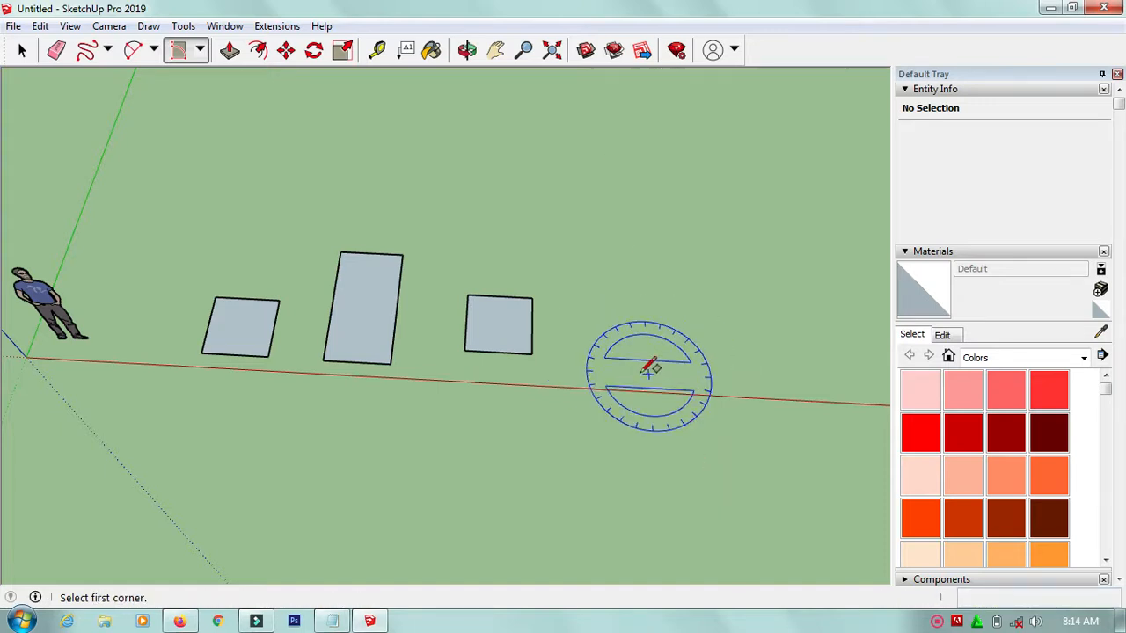
Try a rotated rectangle beyond the last square, about 0.73 m long and 30 m wide along the blue axis, and undo it.
click(635, 364)
click(687, 365)
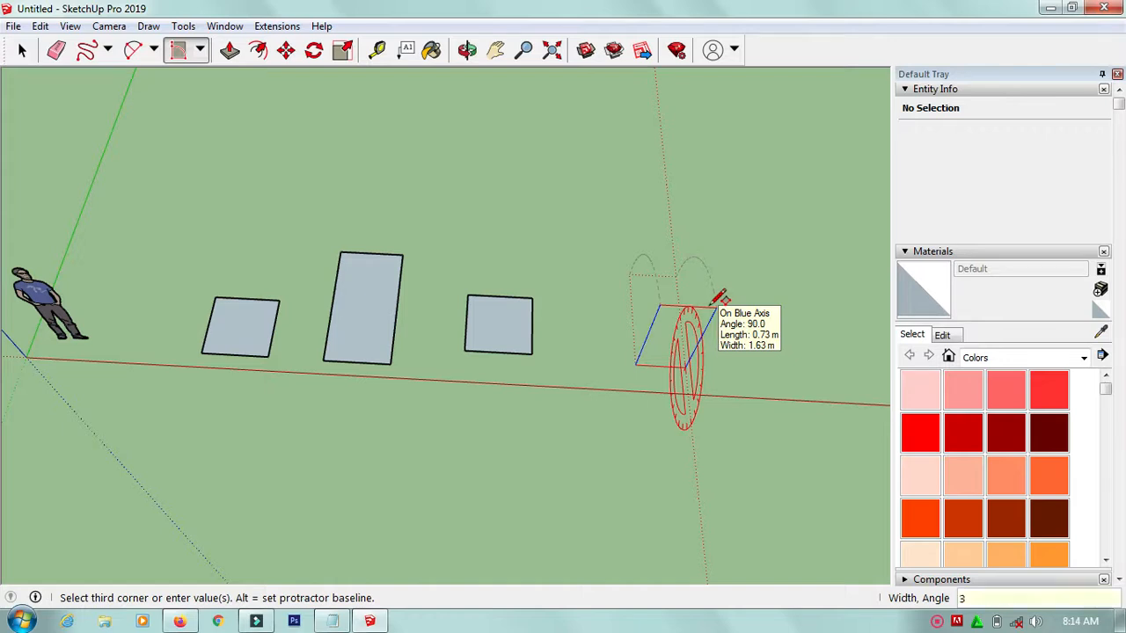
text(3)
key(Return)
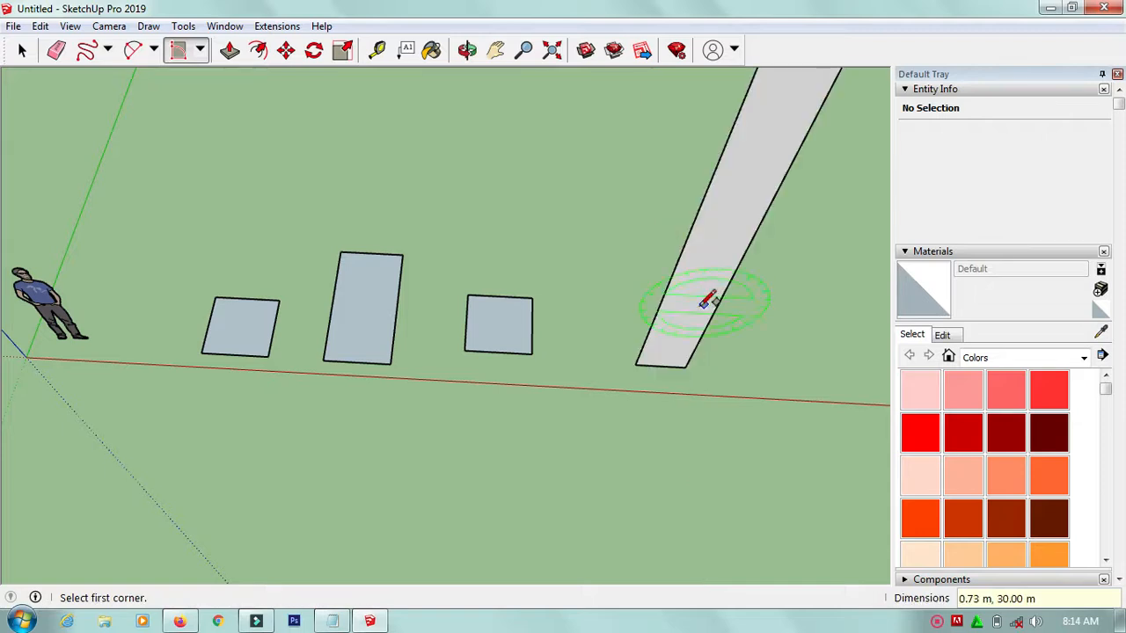
key(ctrl+z)
Draw a tilted rotated rectangle beyond the last square, about 1.4 m long along the red direction, with 1 m width and 30° angle.
click(638, 356)
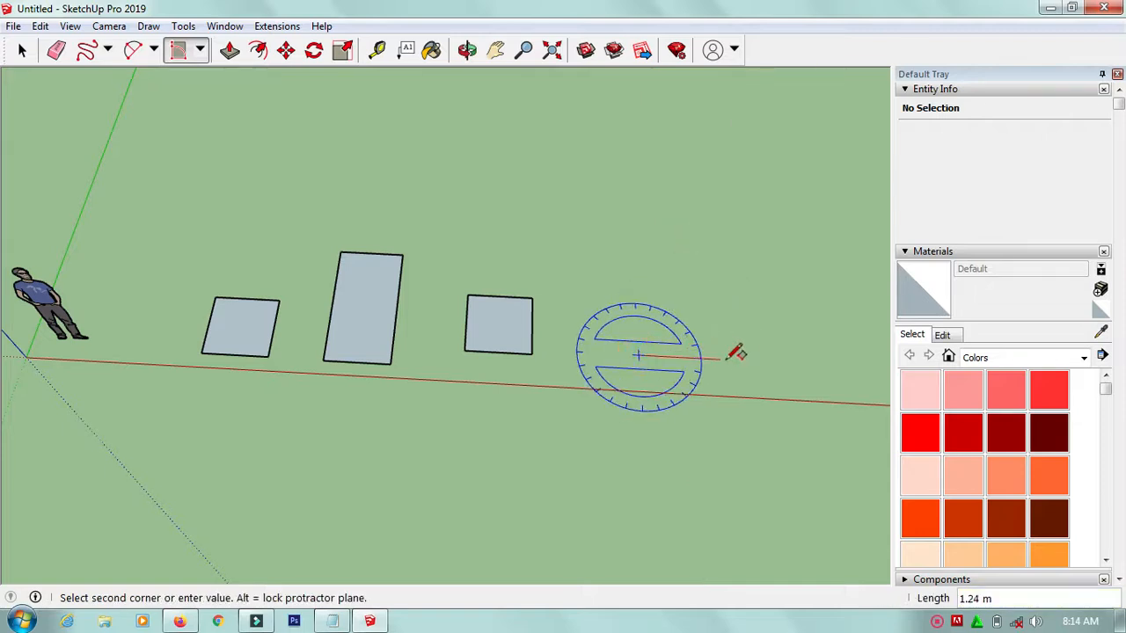
click(734, 360)
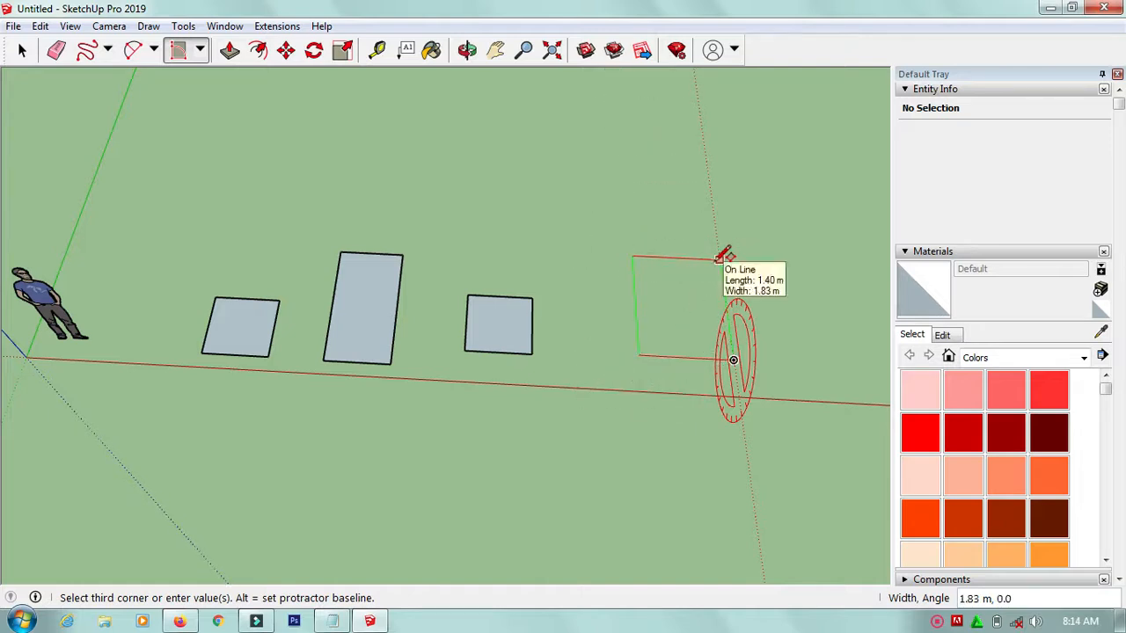
text(1,30)
key(Return)
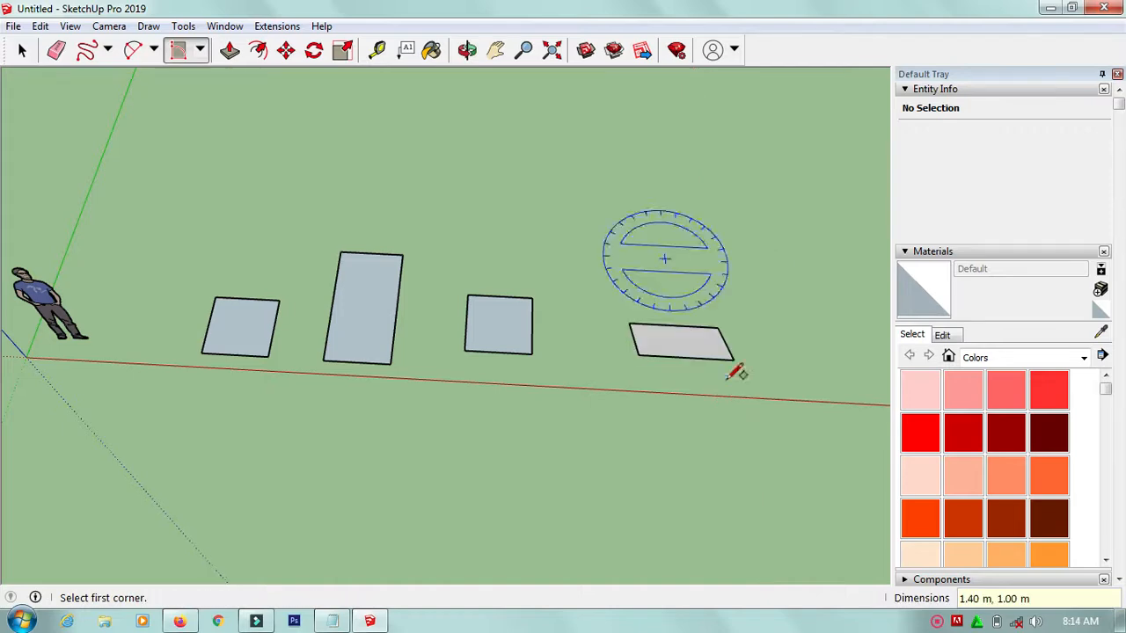
middle_drag(737, 372, 352, 305)
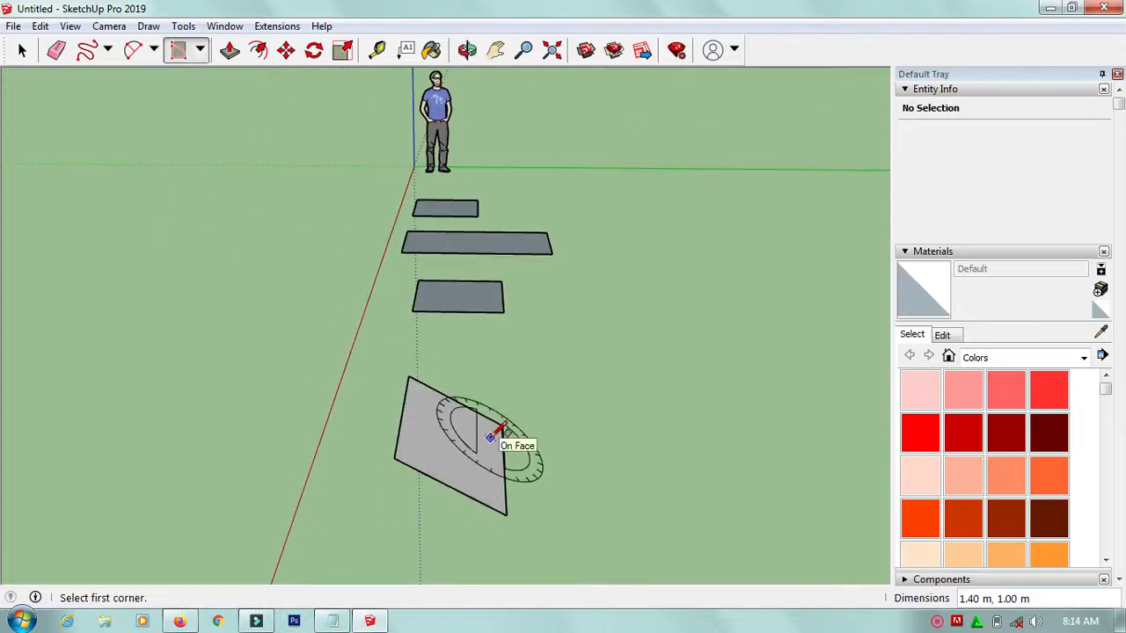
key(space)
middle_drag(491, 452, 860, 555)
scroll(621, 368, up, 3)
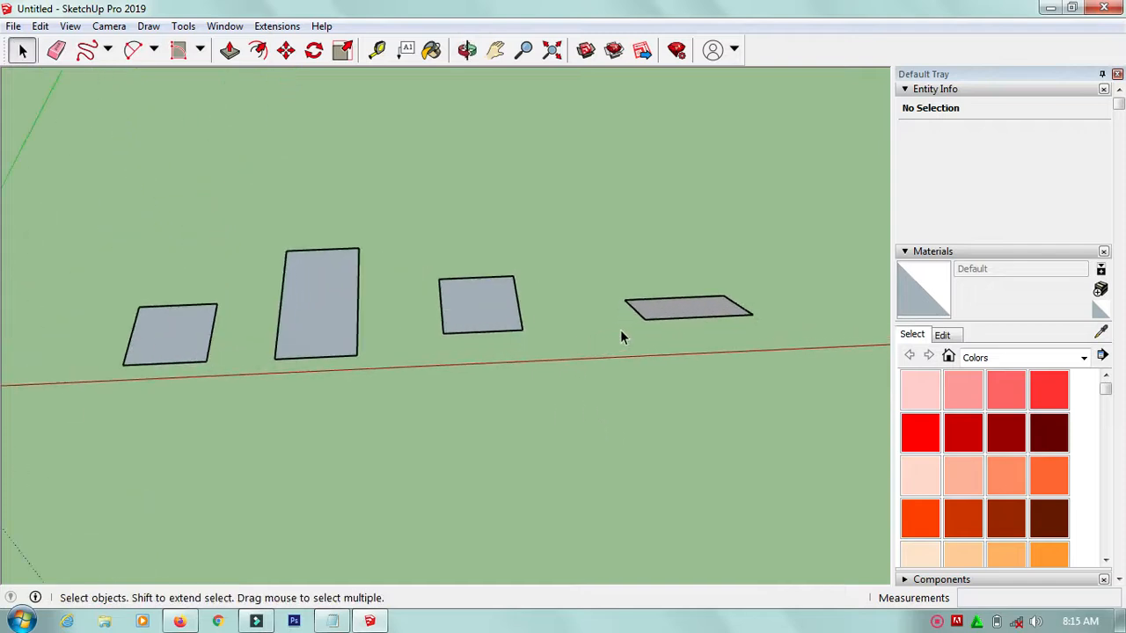
Draw a circle with a radius of about 1.19 m on the opposite side of the red axis from the 1 by 2 m rectangle.
click(200, 49)
click(208, 115)
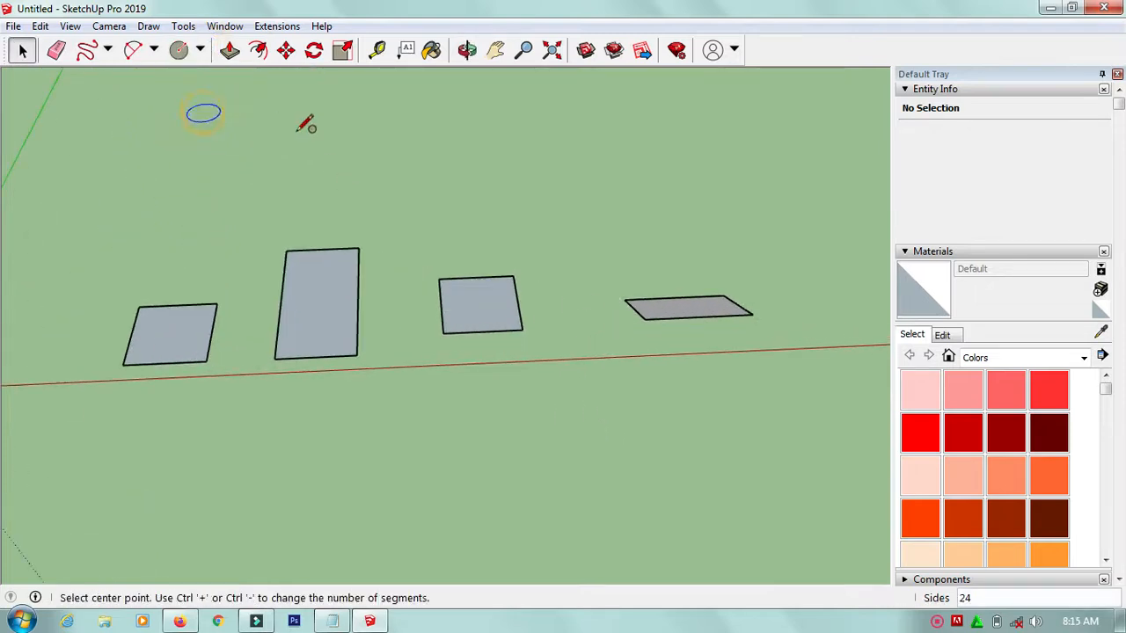
middle_drag(390, 182, 344, 436)
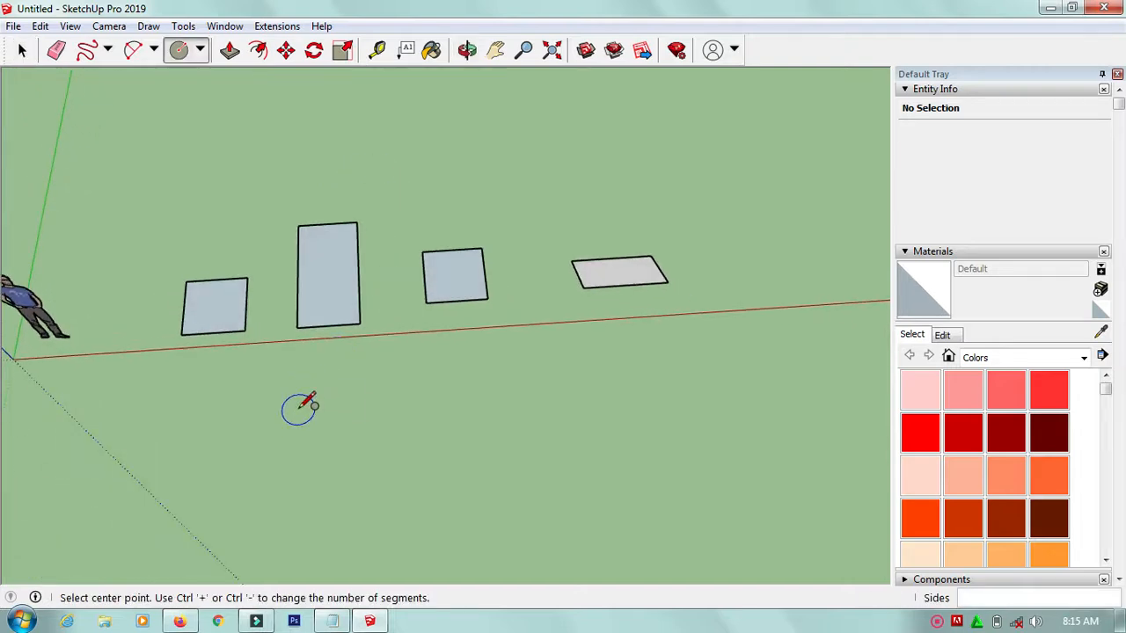
click(298, 410)
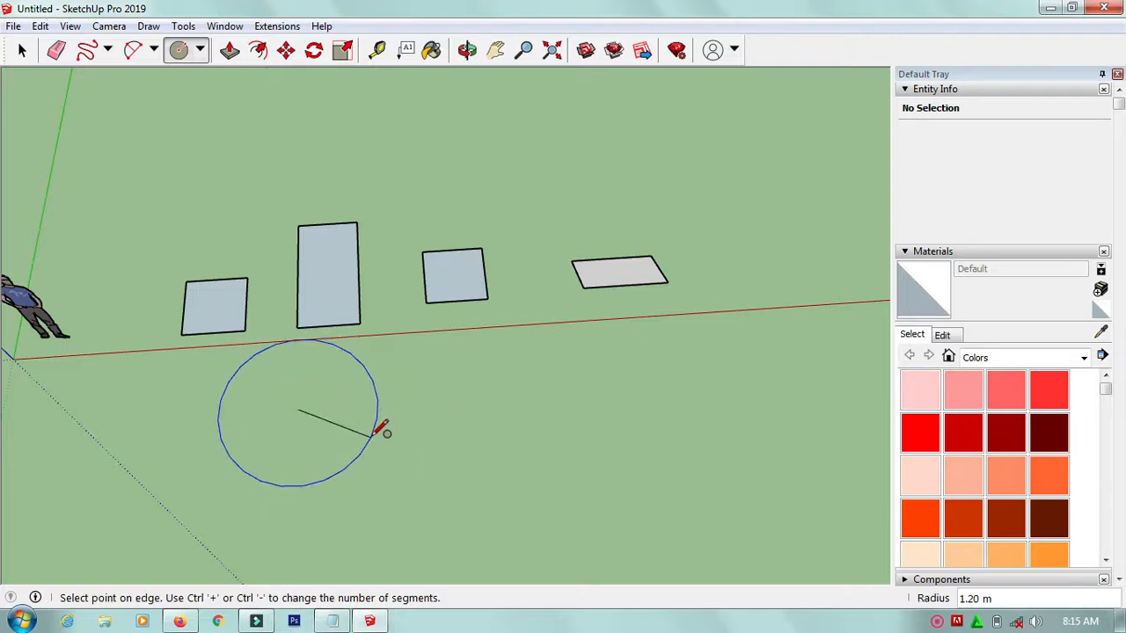
click(377, 407)
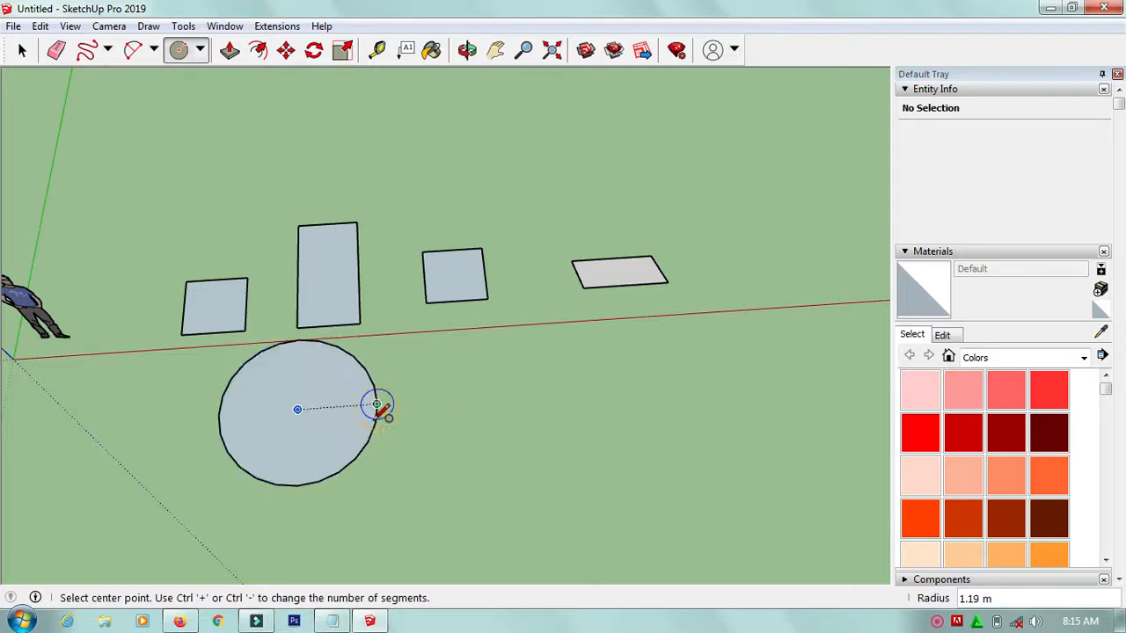
scroll(376, 408, up, 8)
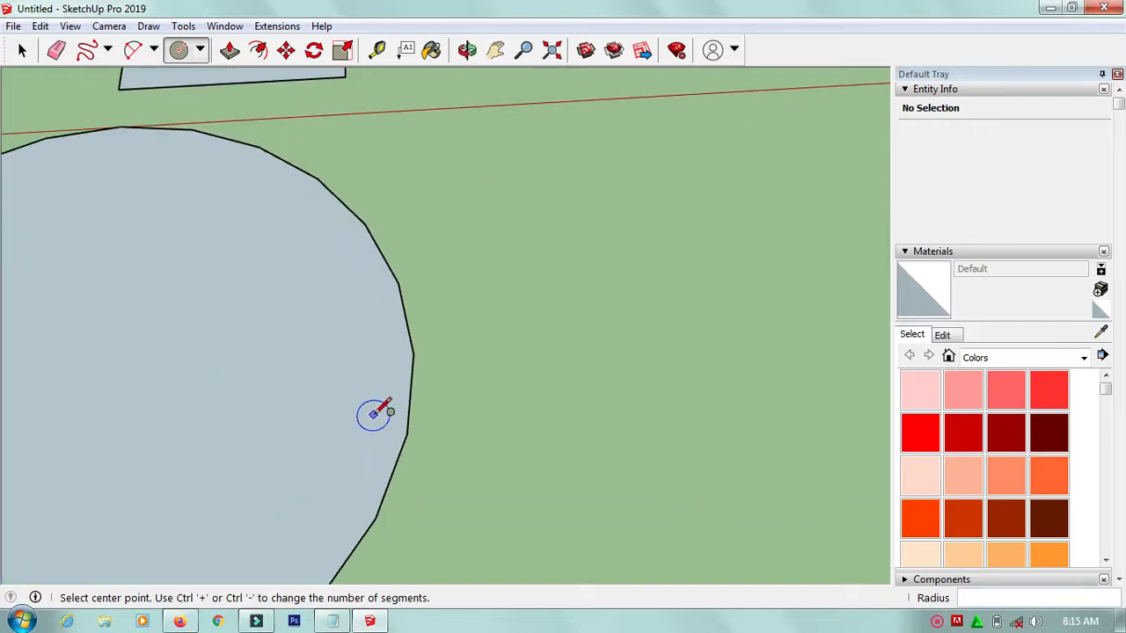
scroll(378, 361, up, 4)
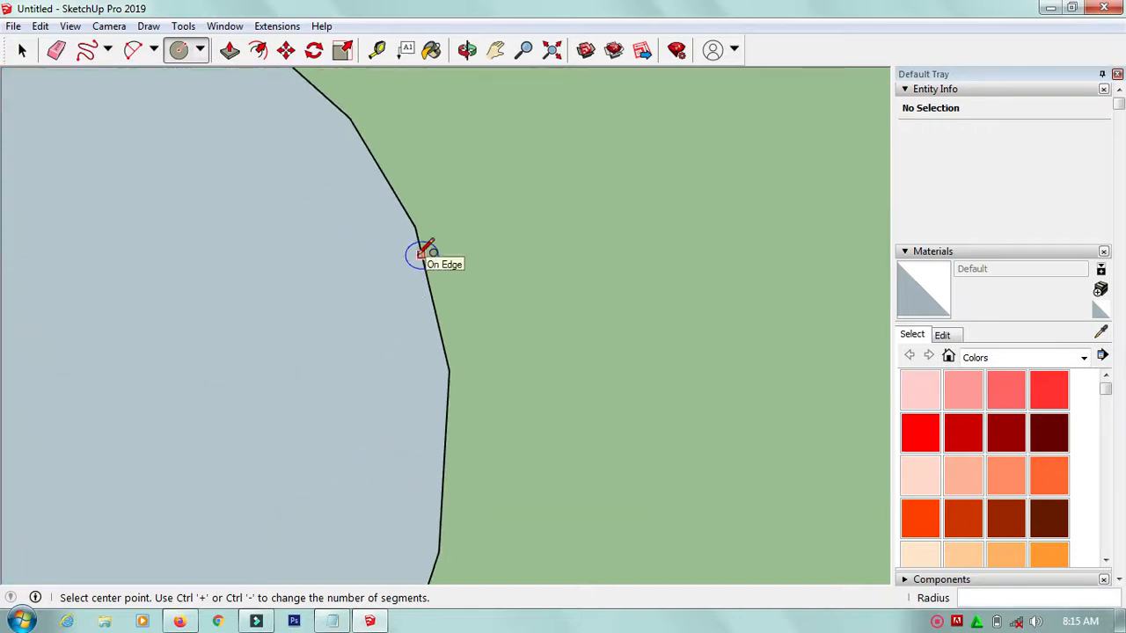
key(space)
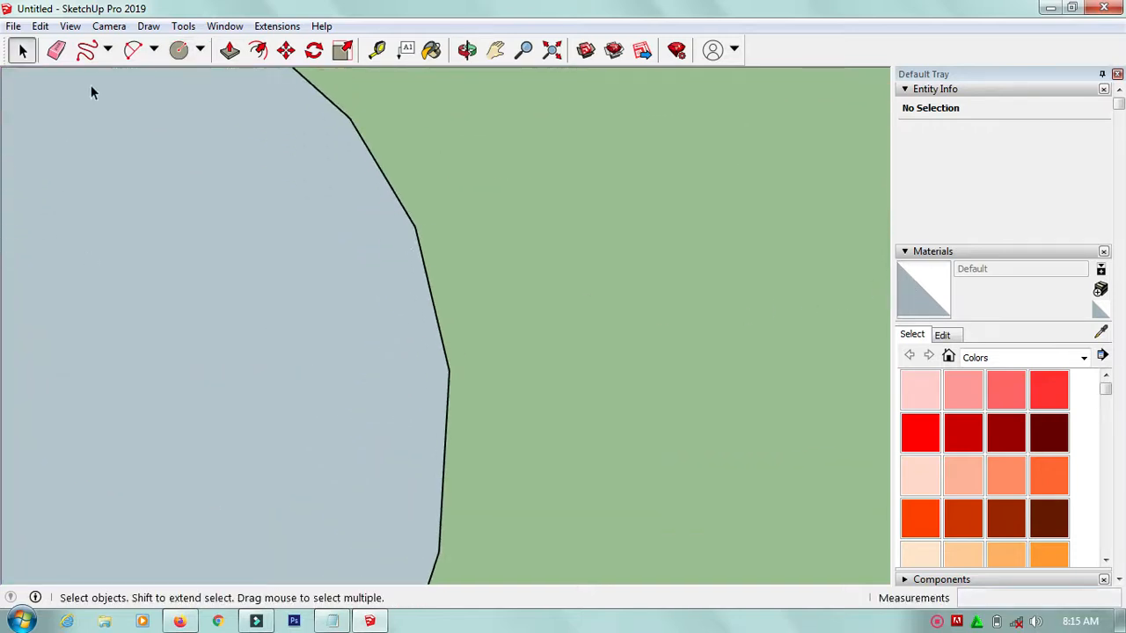
Draw a 60-sided circle with a radius of about 0.92 m beside the first circle, on the same side of the red axis.
click(178, 51)
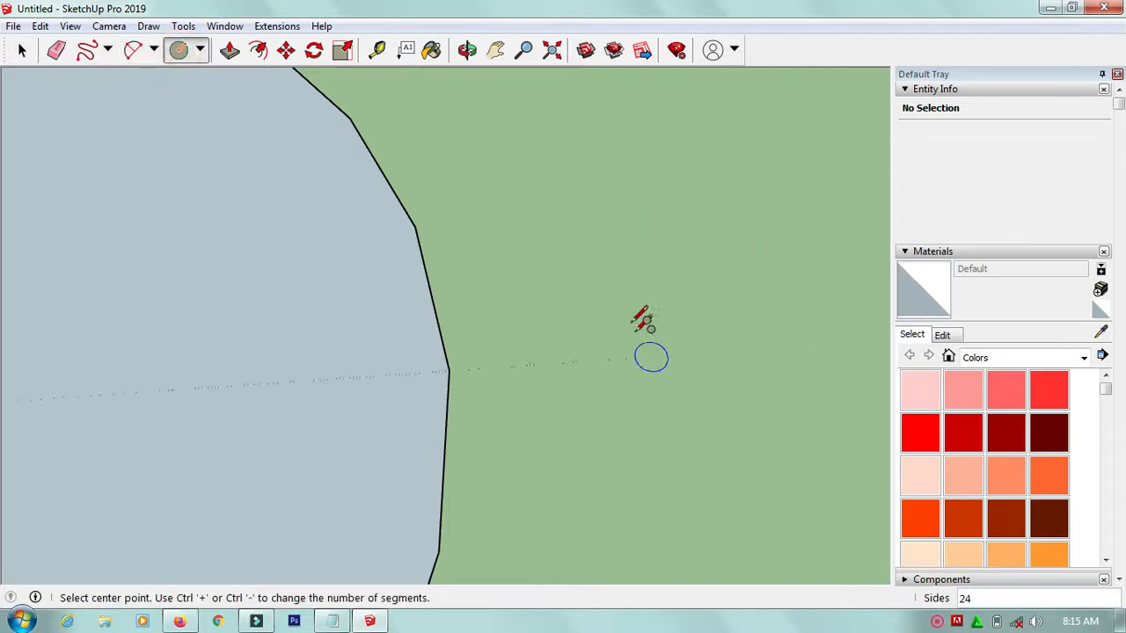
scroll(427, 372, down, 5)
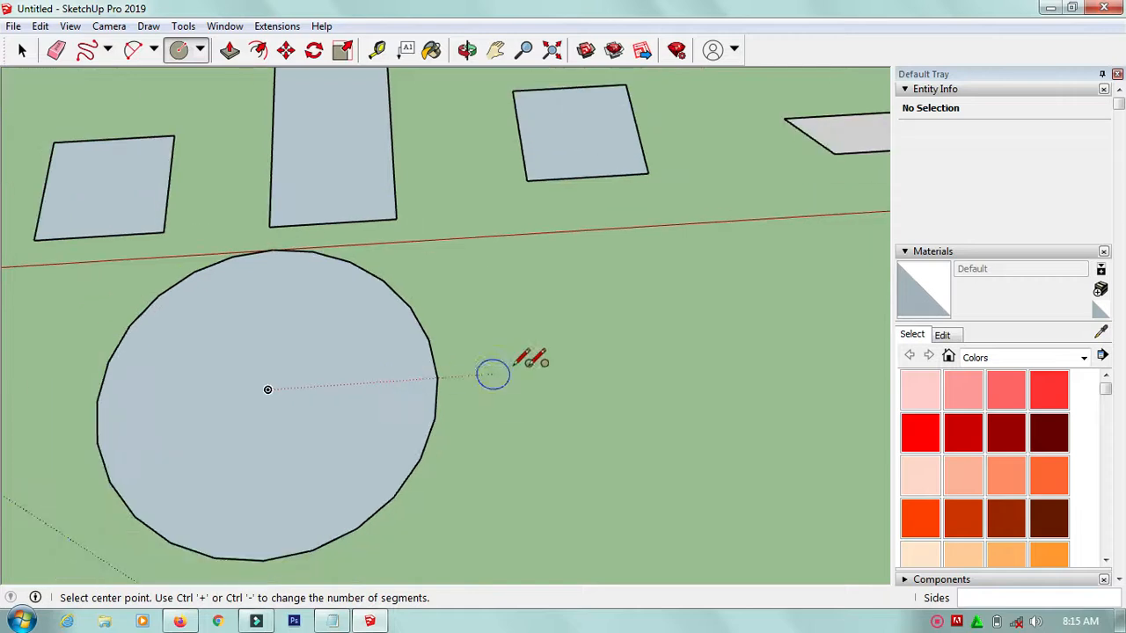
scroll(619, 348, up, 1)
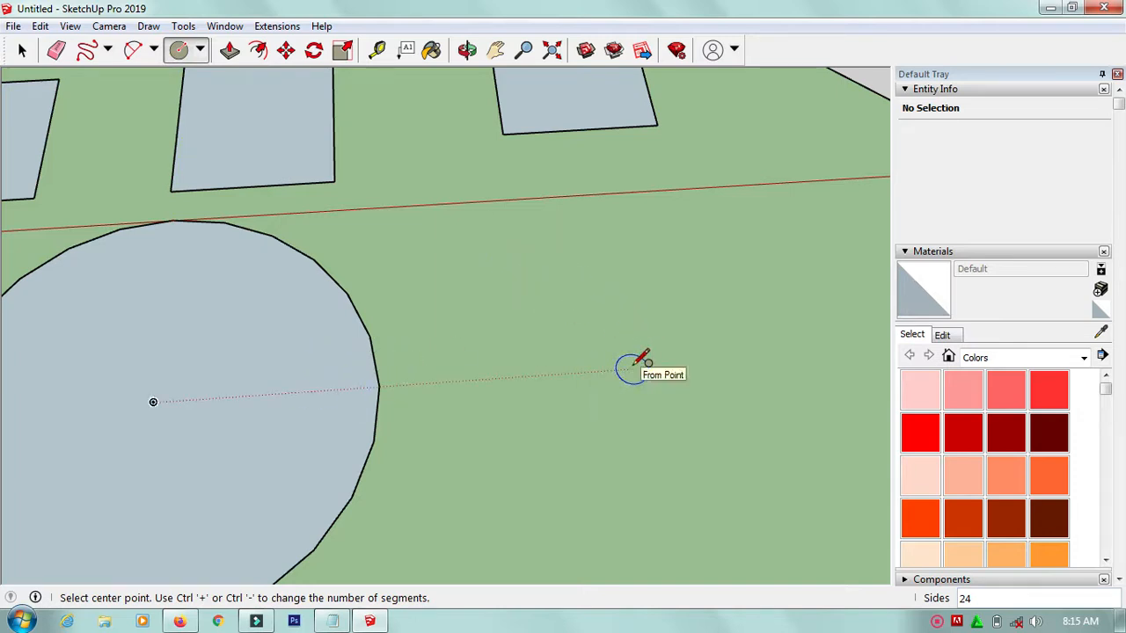
text(60)
key(Return)
click(633, 369)
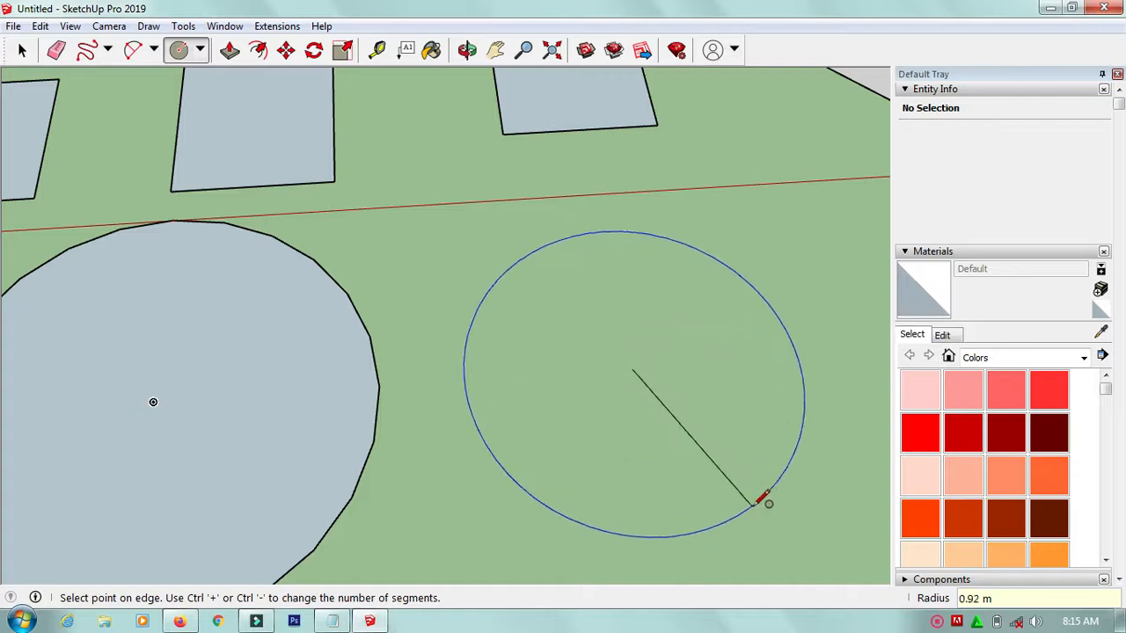
click(762, 508)
key(space)
Compare the edge smoothness of the 24-sided and 60-sided circles up close.
scroll(390, 395, up, 5)
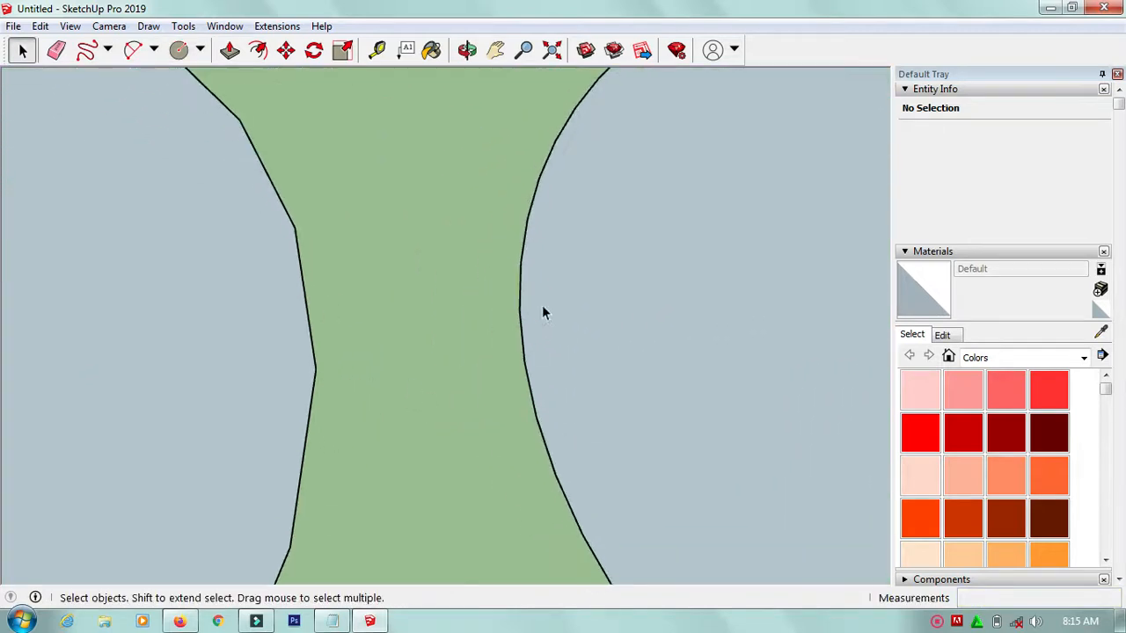
scroll(517, 335, up, 2)
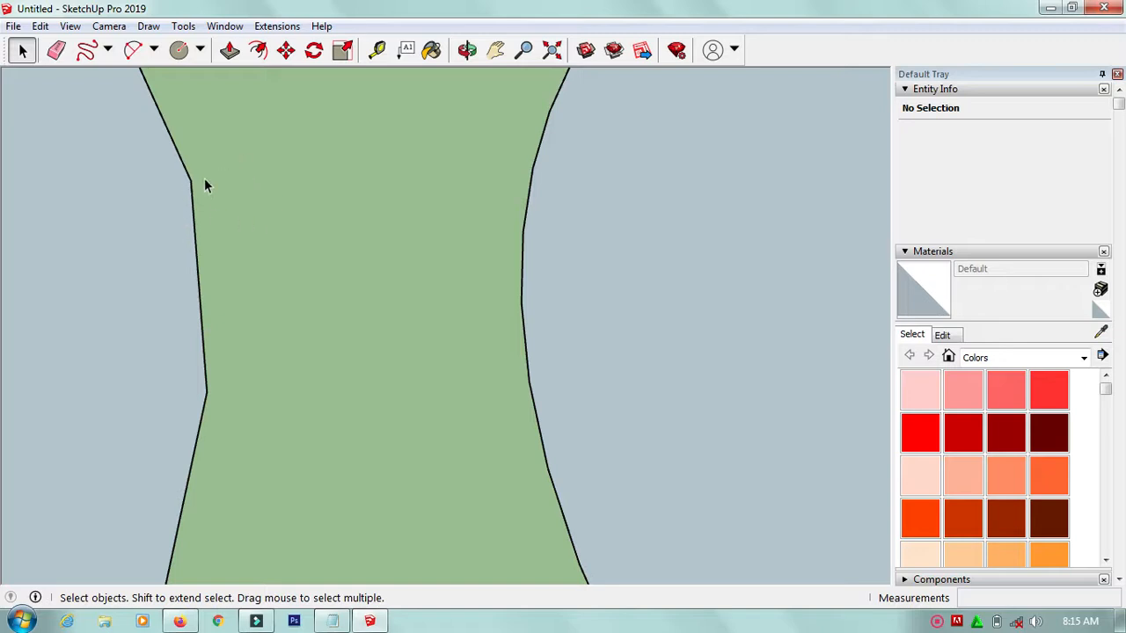
scroll(546, 274, up, 1)
scroll(530, 289, down, 4)
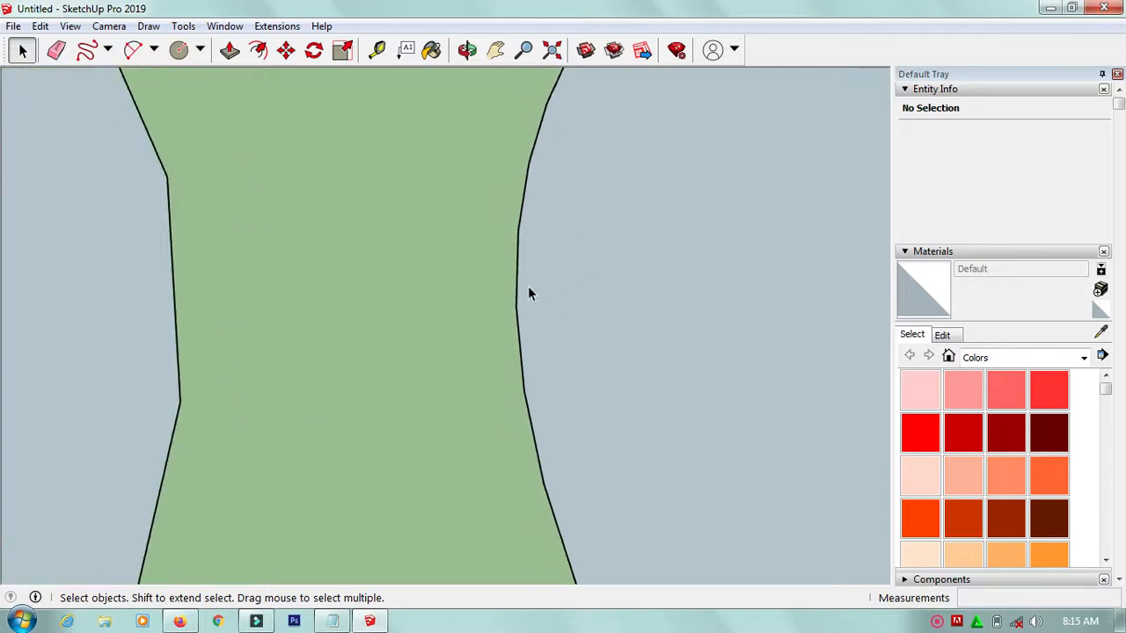
scroll(528, 295, down, 5)
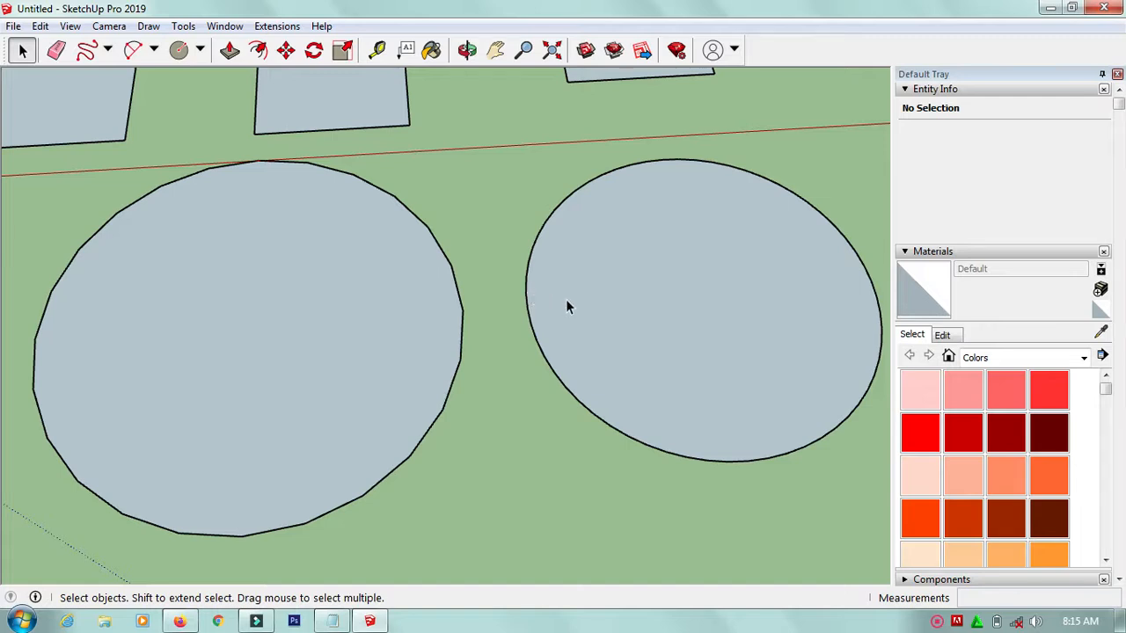
scroll(567, 300, down, 4)
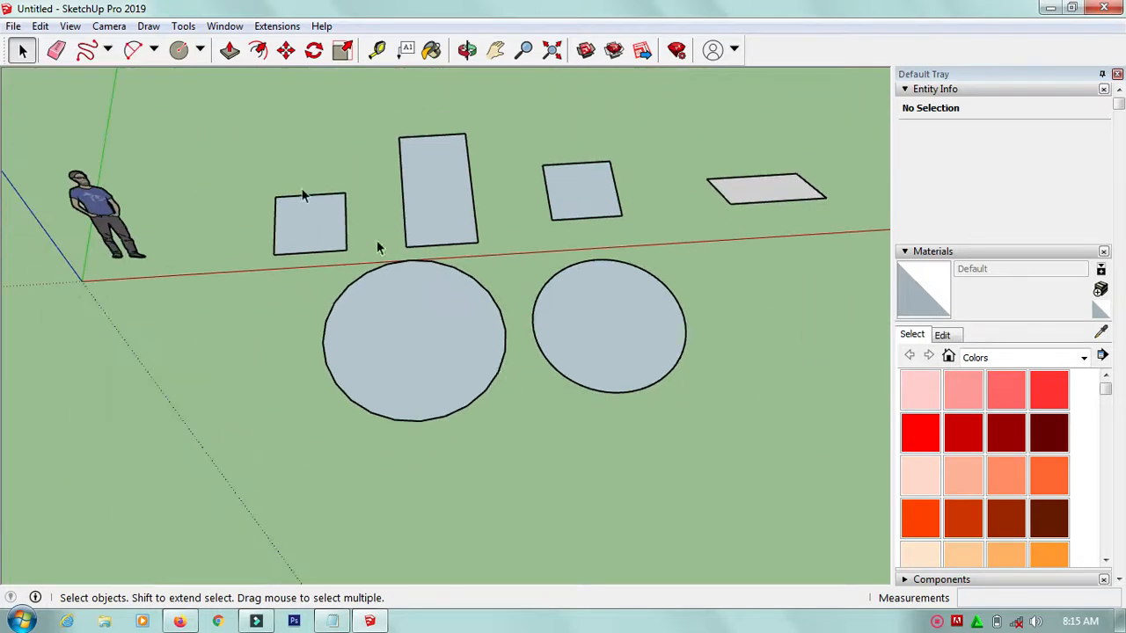
click(201, 50)
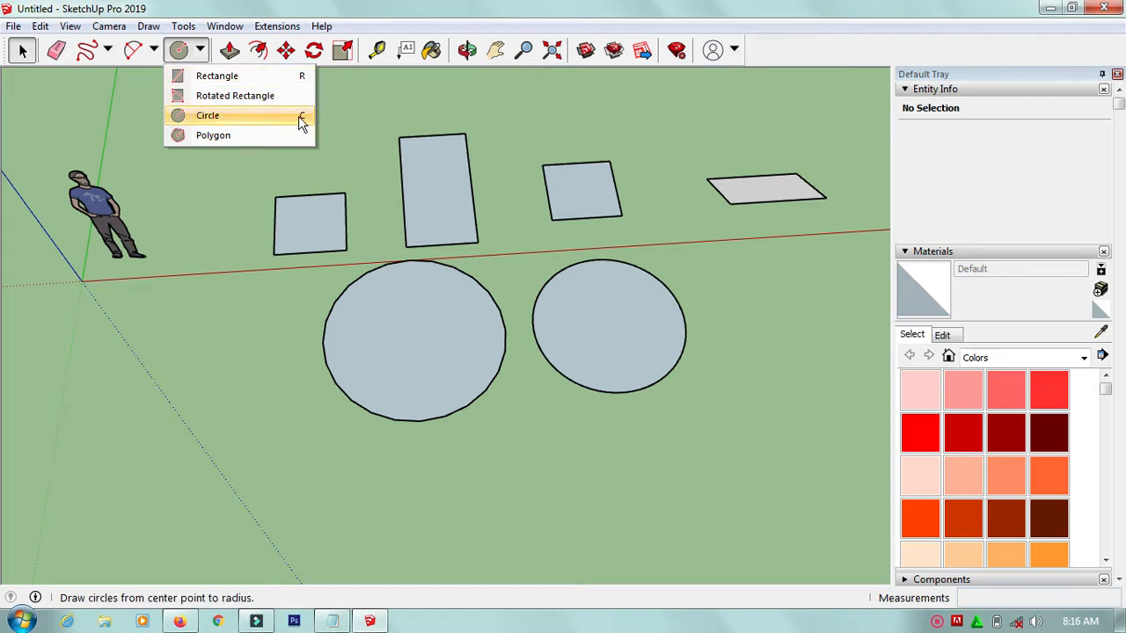
click(241, 322)
key(c)
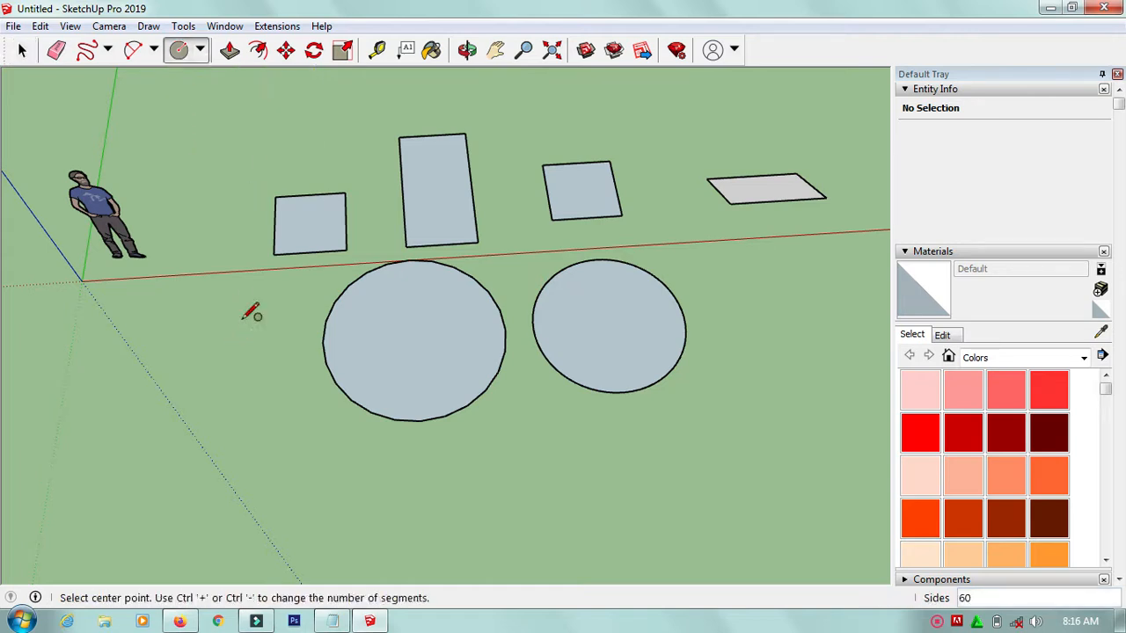
Draw a three-sided polygon beyond the 60-sided circle with the Polygon tool, on the same side of the red axis.
click(200, 50)
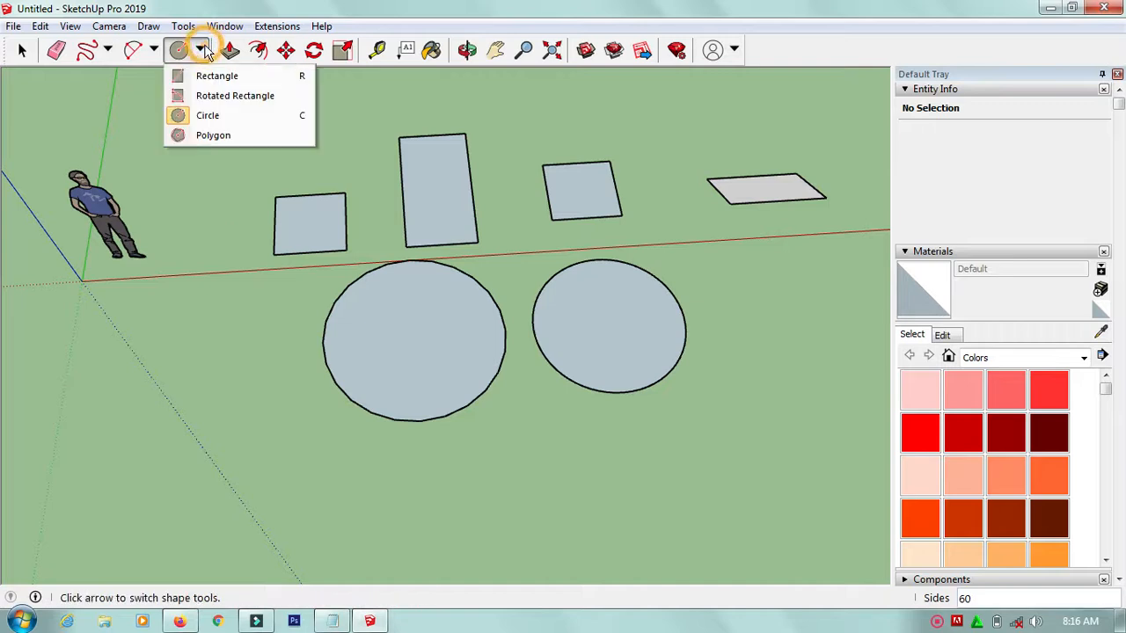
click(237, 135)
scroll(65, 324, down, 2)
scroll(65, 324, down, 1)
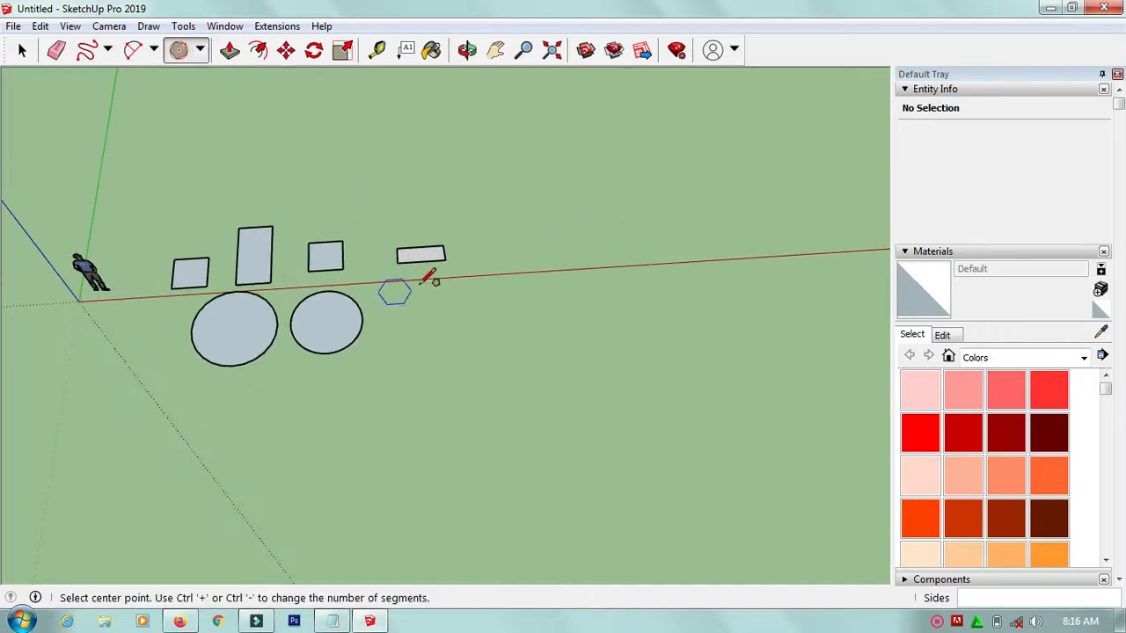
scroll(400, 295, up, 4)
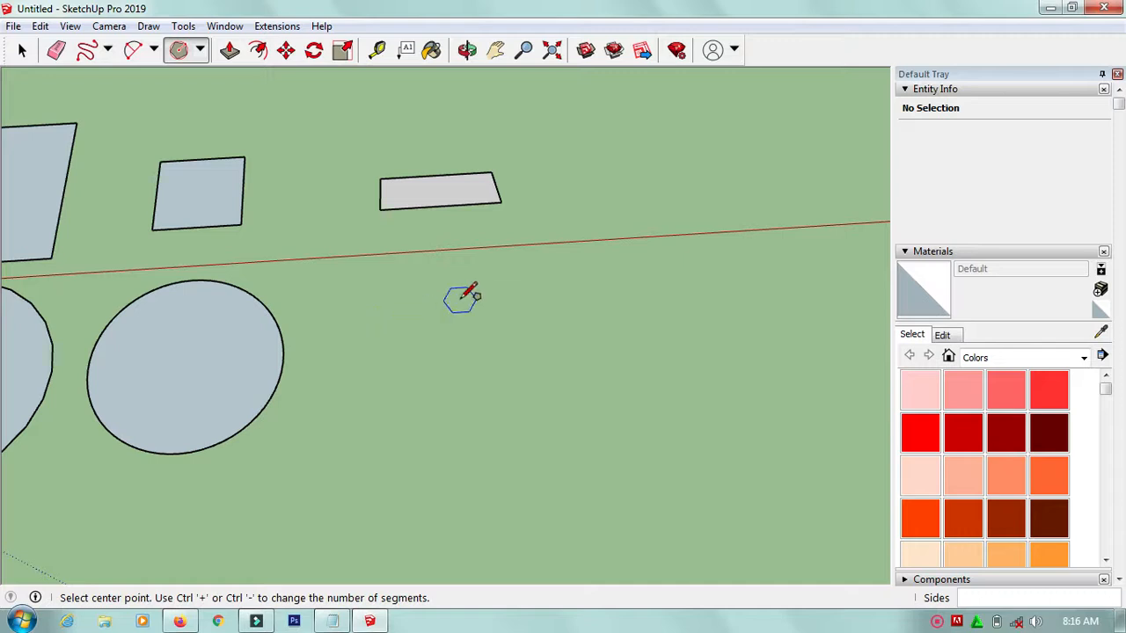
key(space)
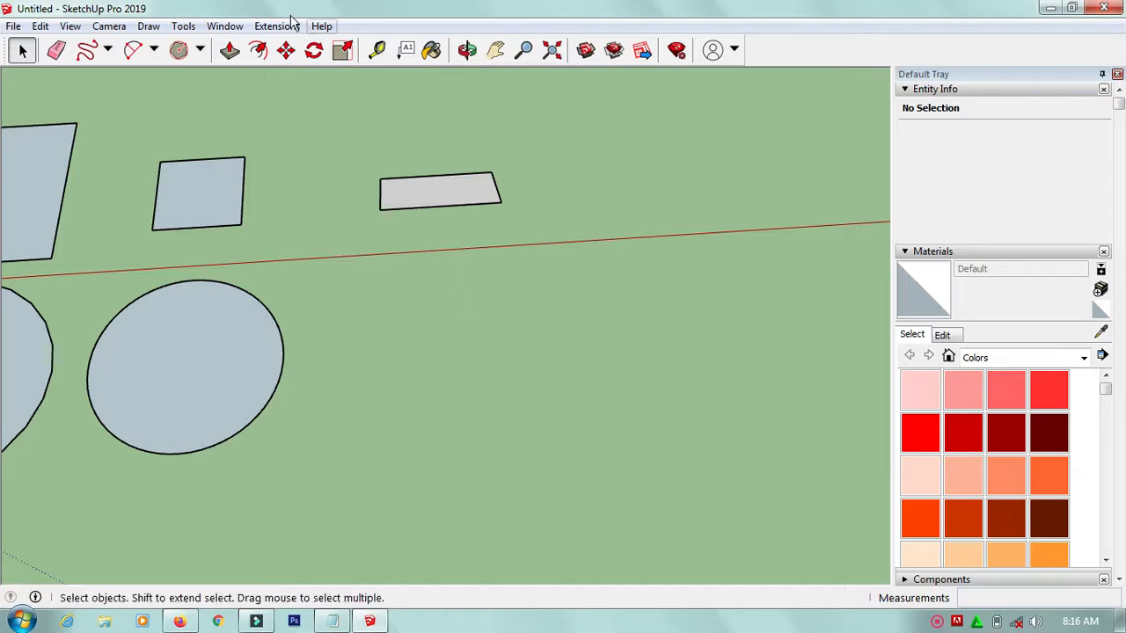
click(179, 50)
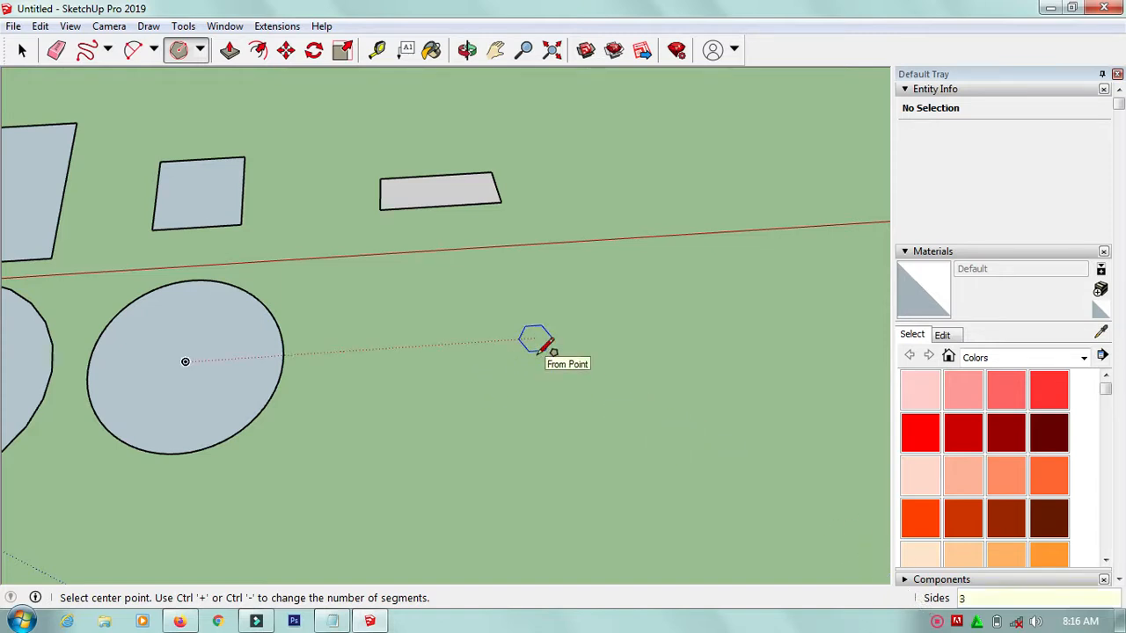
text(3)
key(Return)
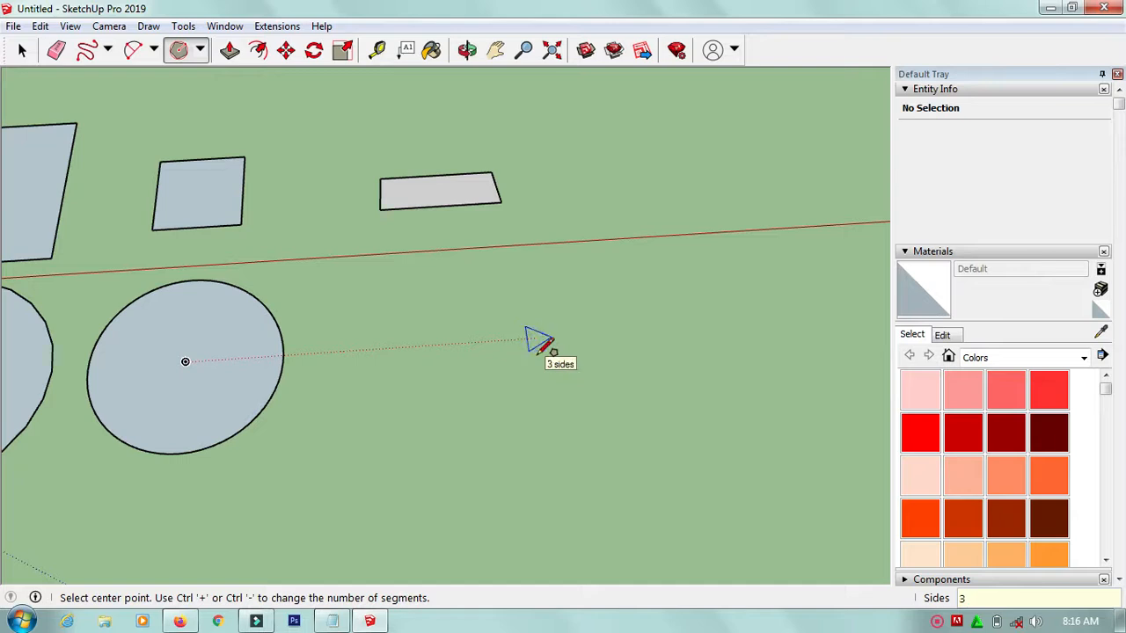
click(502, 339)
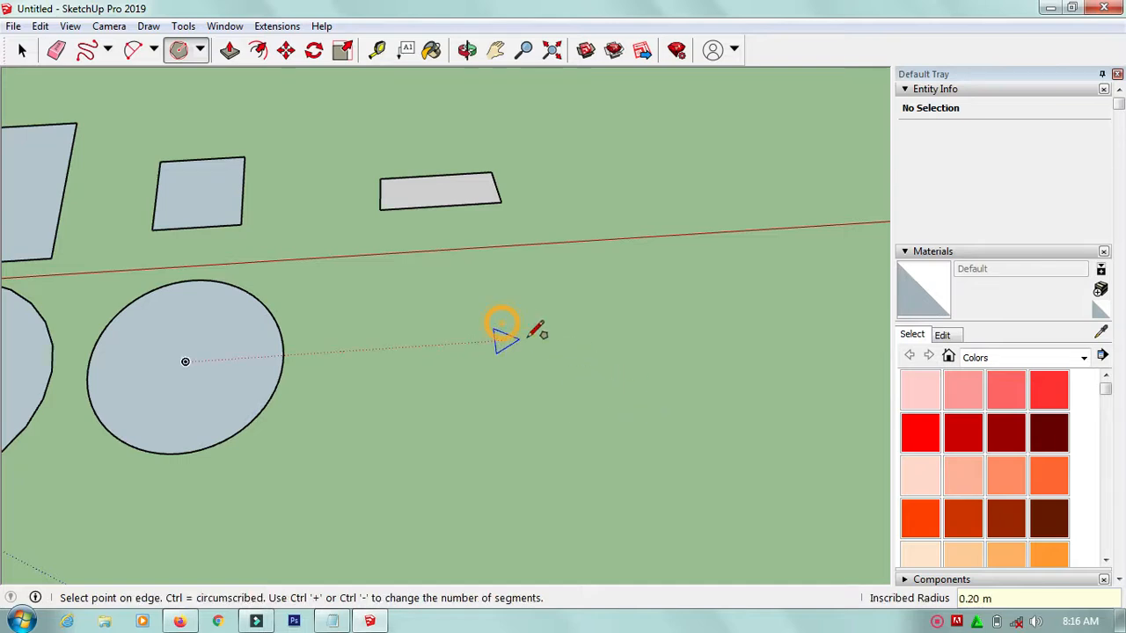
click(612, 387)
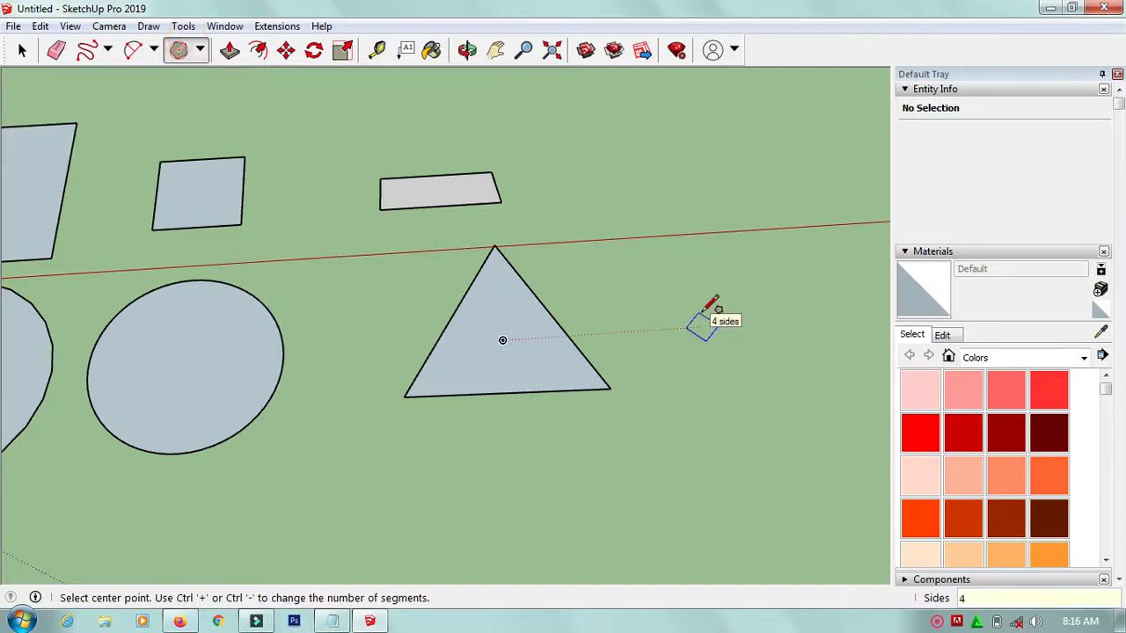
Draw a four-sided polygon with an inscribed radius of about 1 m beyond the triangle, on the circles' side of the red axis.
click(701, 325)
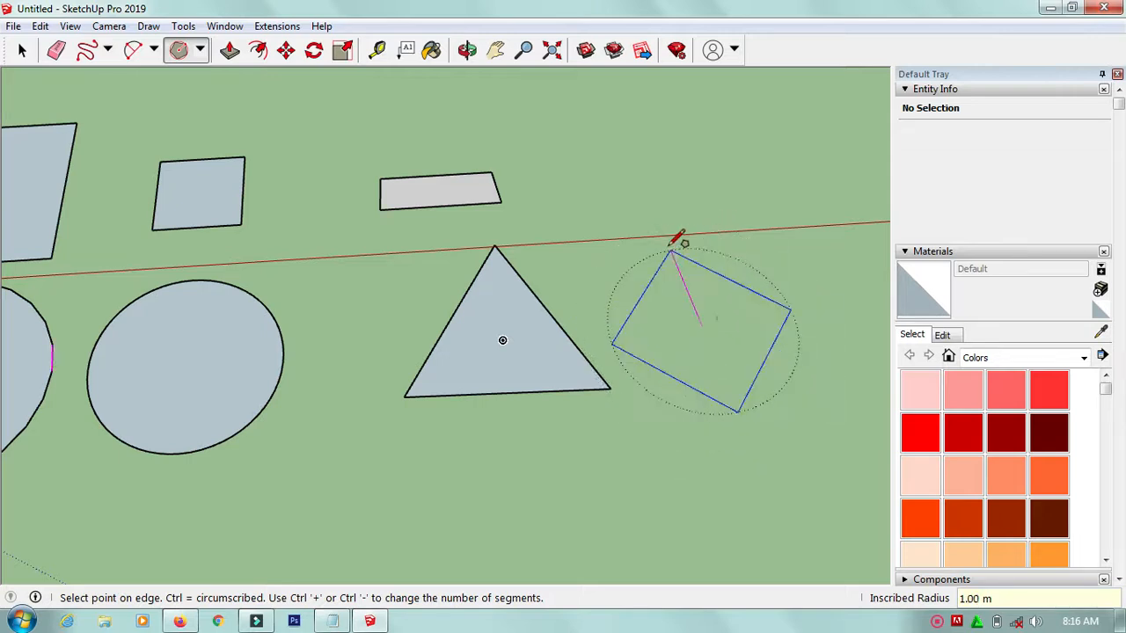
click(682, 245)
key(space)
scroll(493, 251, down, 3)
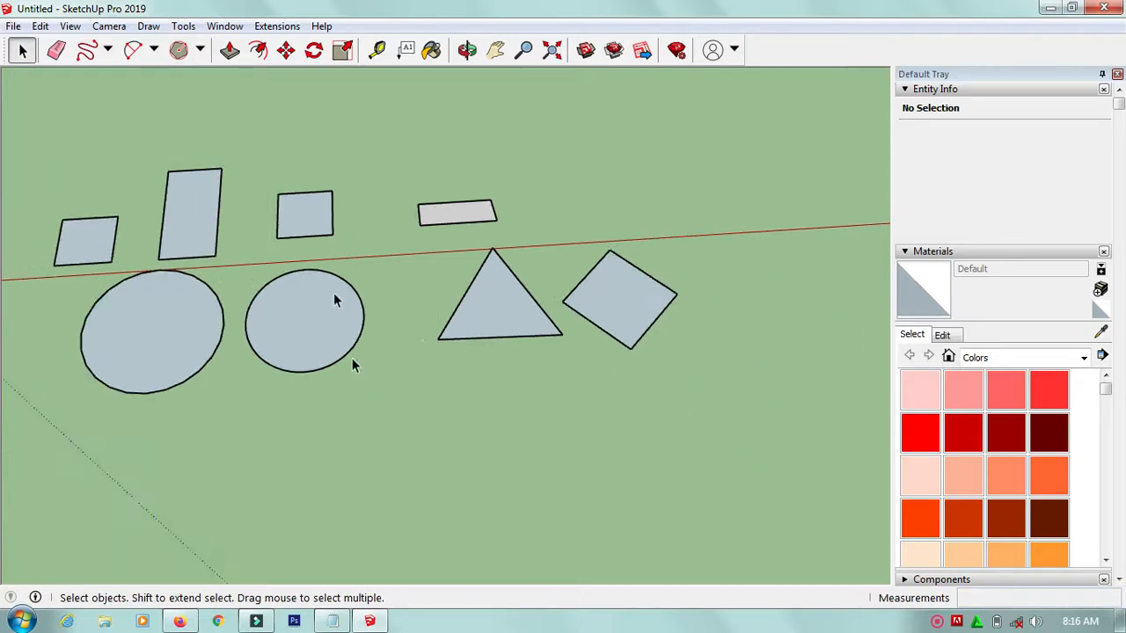
click(180, 50)
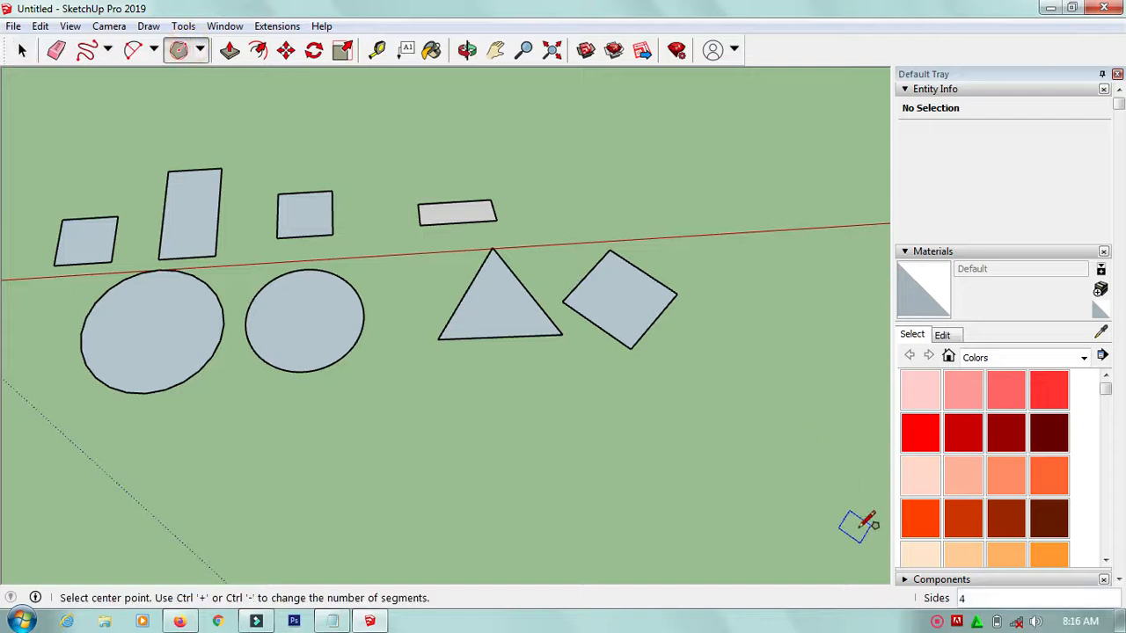
key(ctrl+plus)
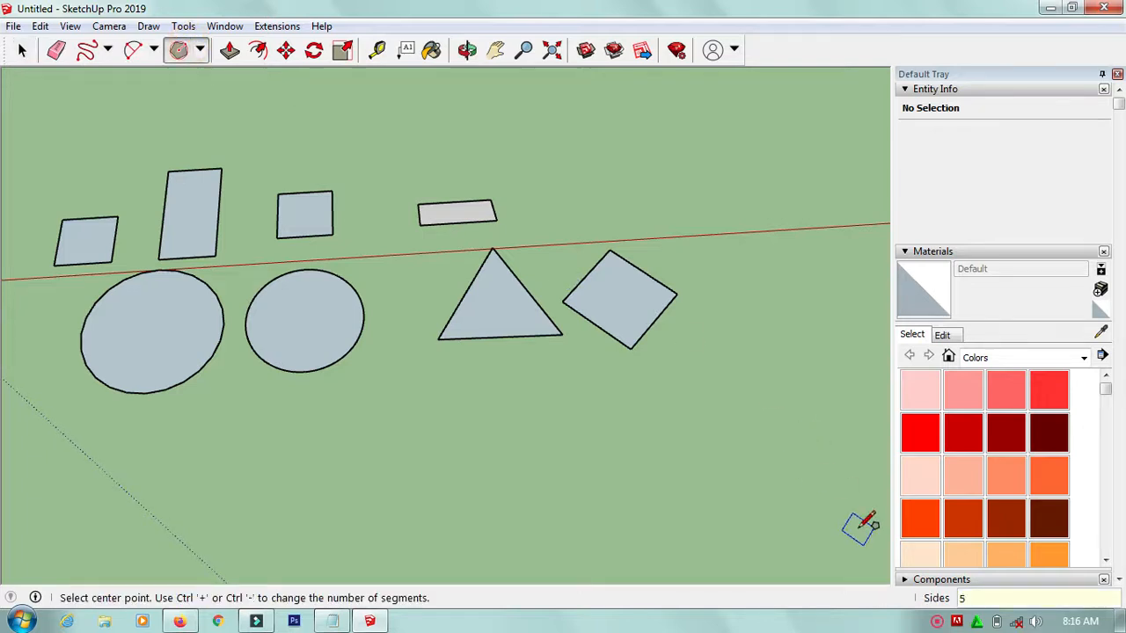
click(503, 471)
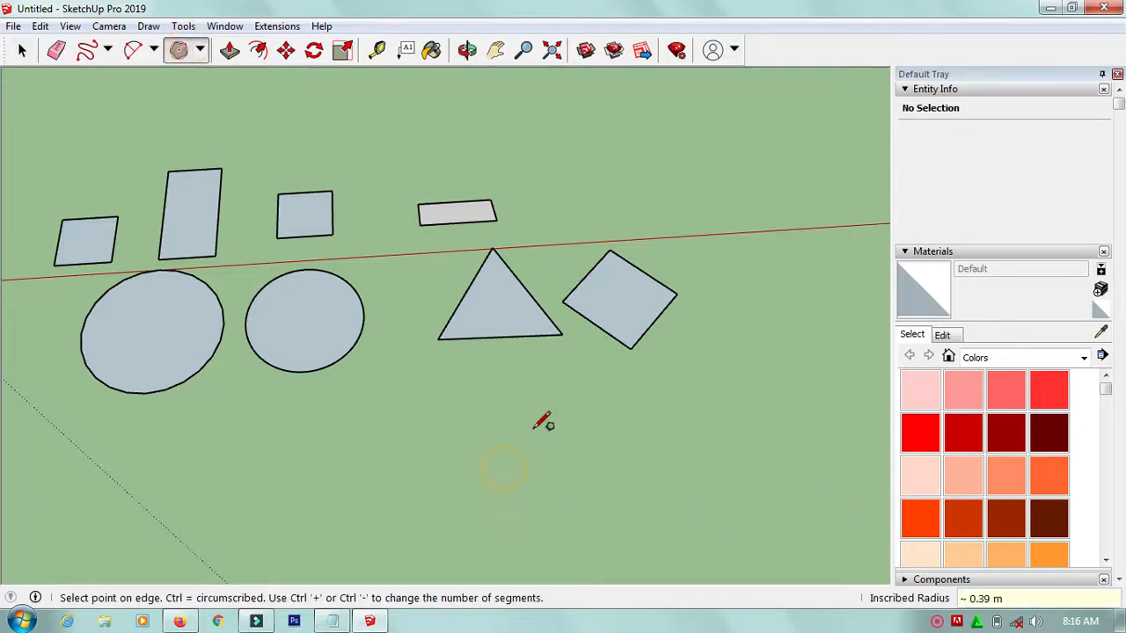
key(Escape)
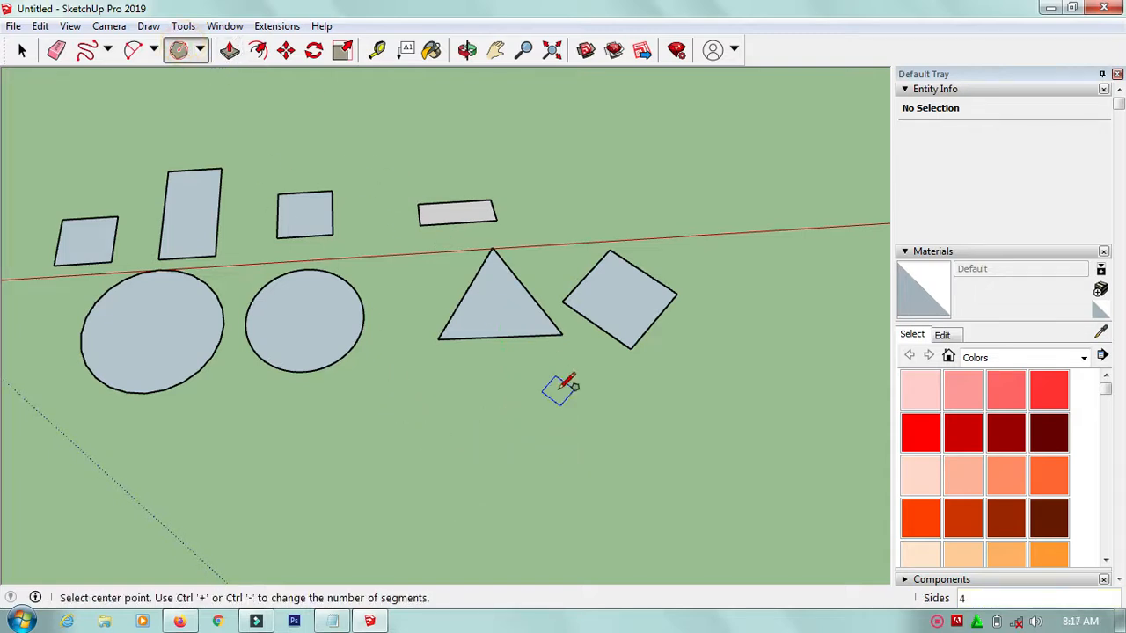
Draw a five-sided polygon with an inscribed radius of about 1.24 m in front of the triangle and the four-sided polygon.
key(ctrl+plus)
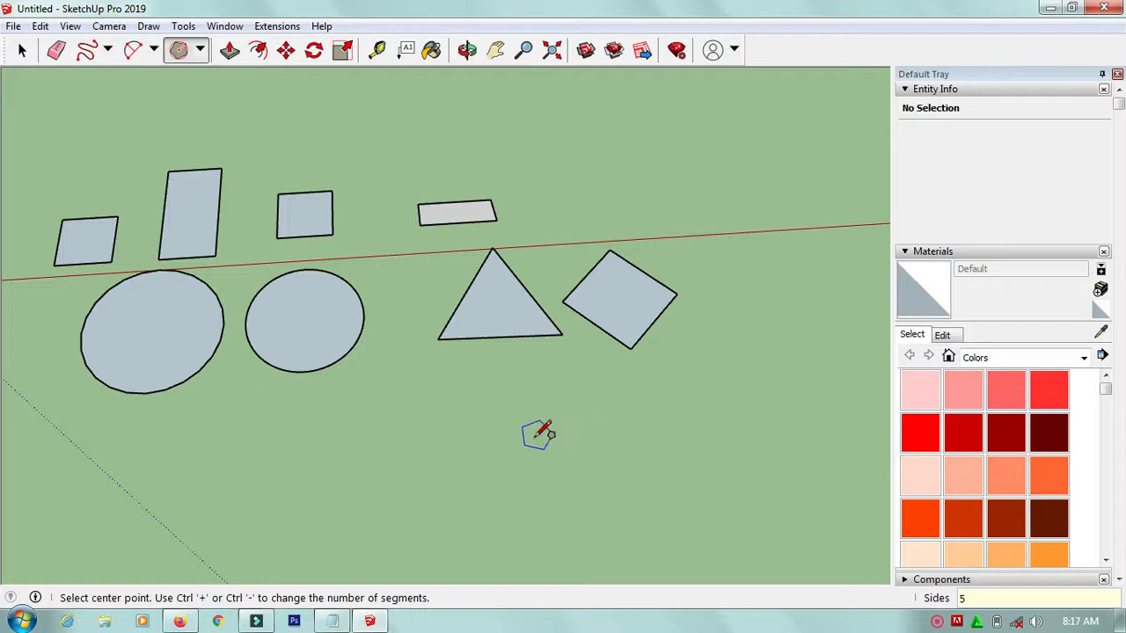
click(534, 457)
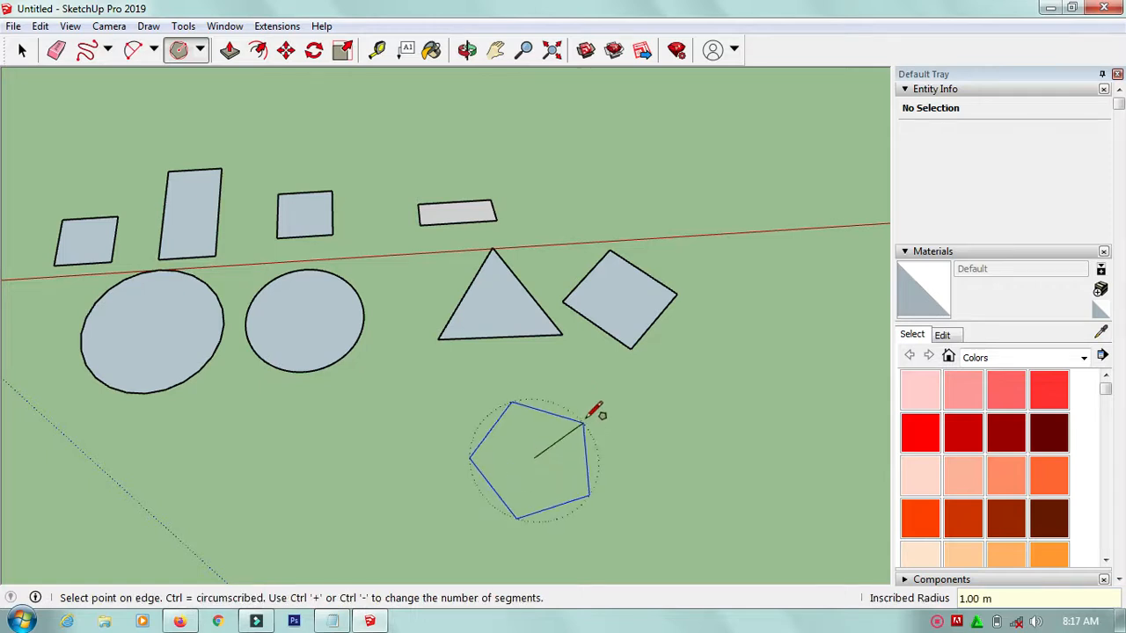
click(576, 400)
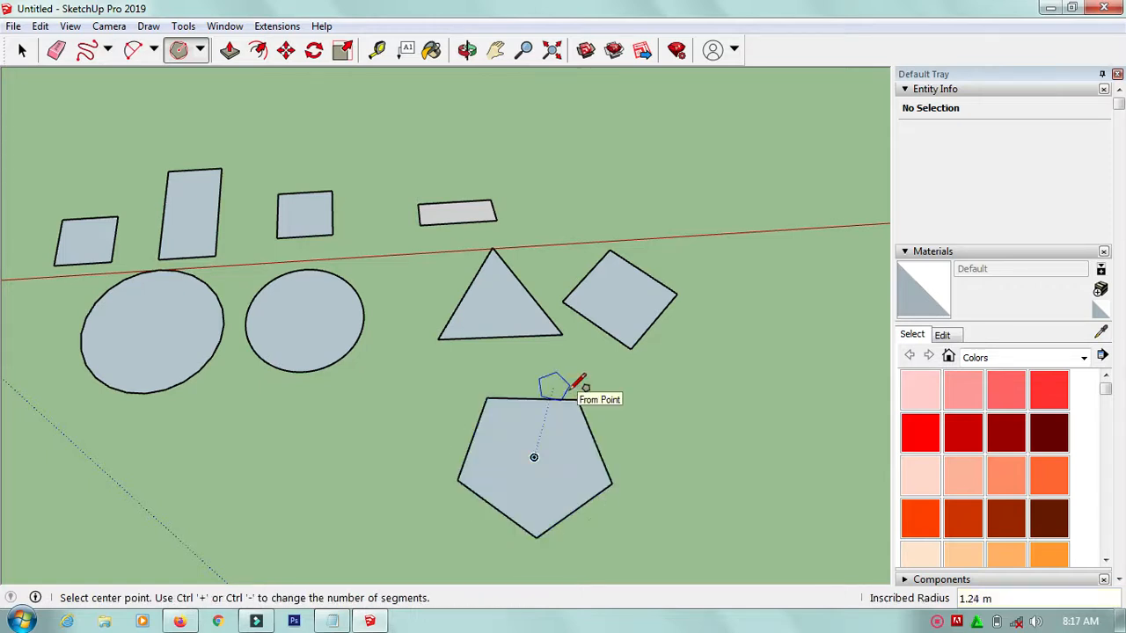
scroll(573, 392, down, 2)
key(space)
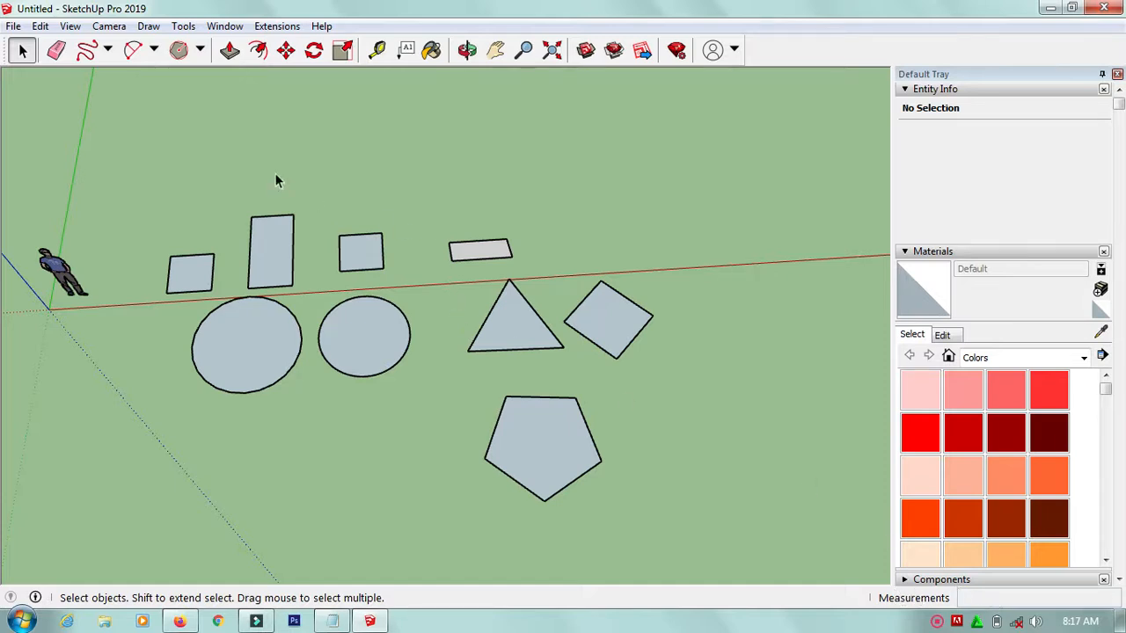
Switch to the Notepad outline to review the part 2 and part 3 tool lists, and minimize it.
click(200, 51)
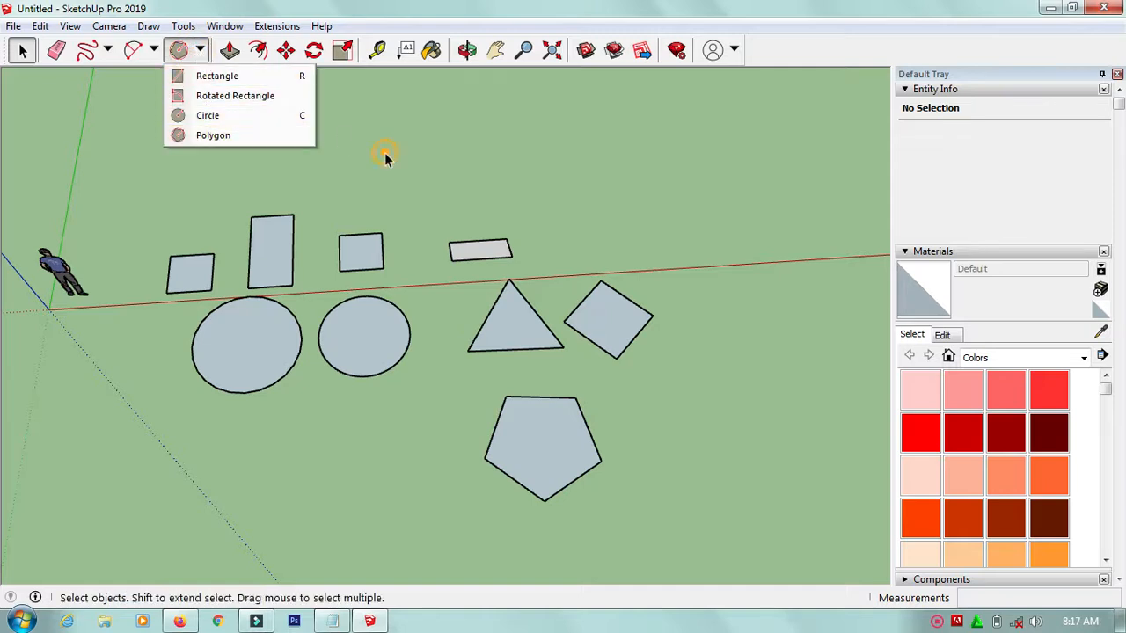
mouse_move(384, 155)
middle_down()
mouse_move(448, 296)
mouse_move(480, 528)
middle_up()
mouse_move(367, 621)
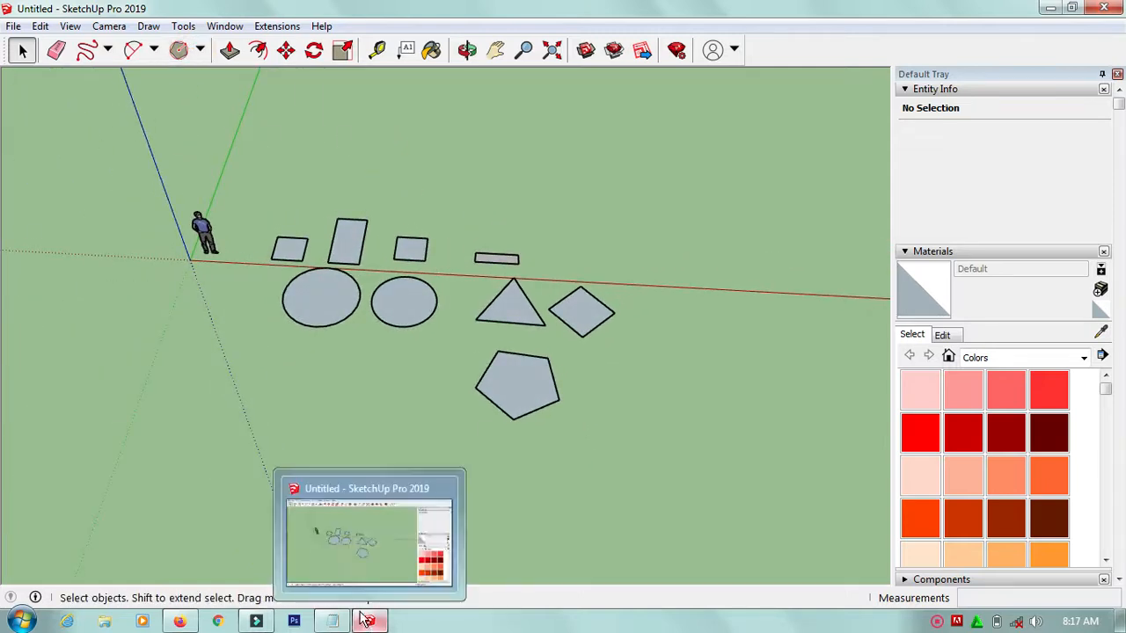
click(334, 554)
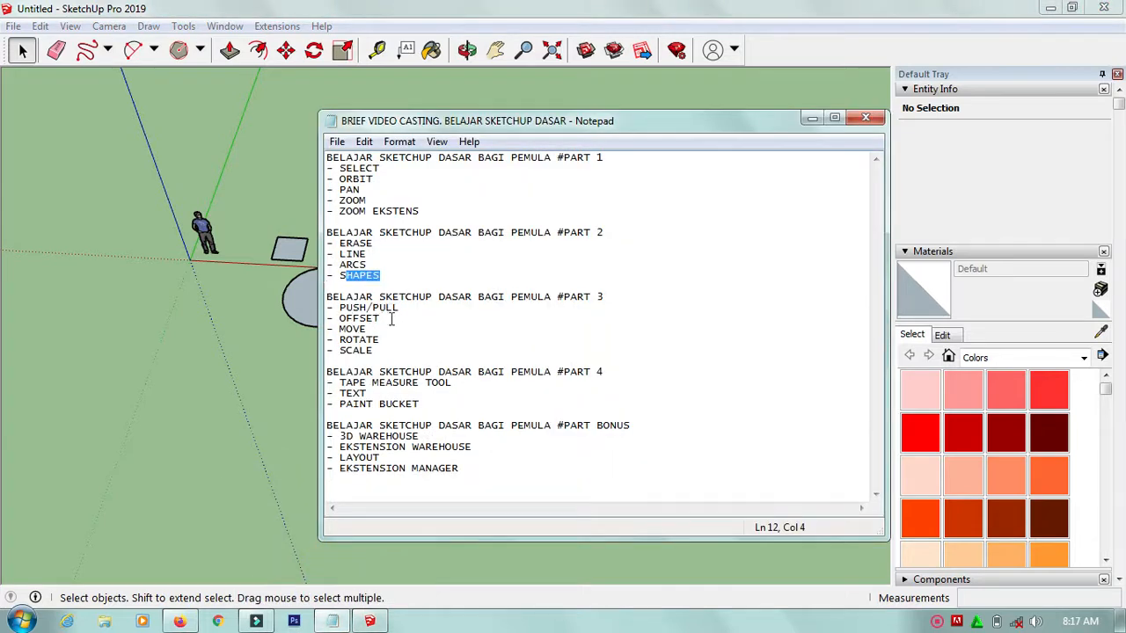
click(812, 118)
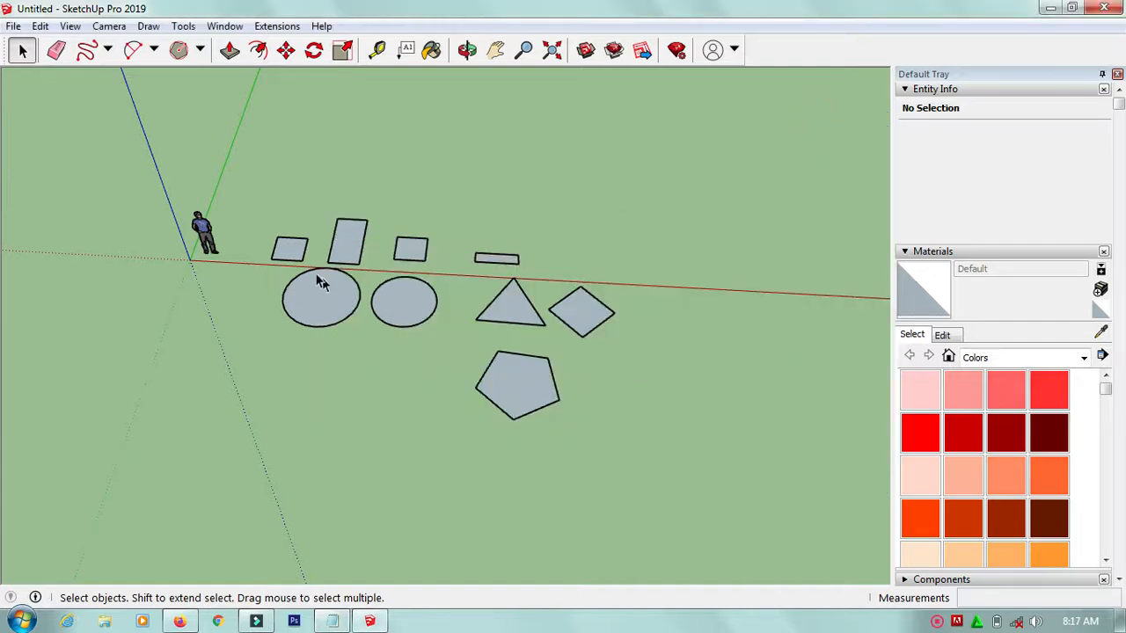
Select all the drawn rectangles, circles and polygons together and delete them, keeping the person figure.
scroll(316, 275, up, 3)
scroll(352, 389, down, 3)
middle_drag(351, 390, 397, 334)
drag(211, 157, 695, 433)
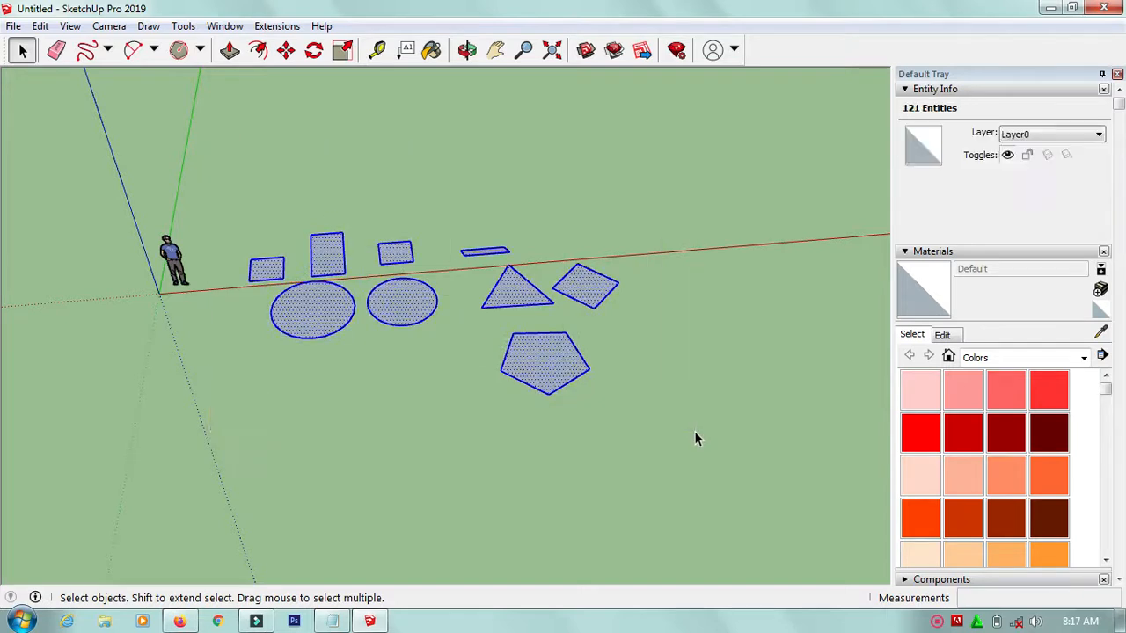
middle_drag(651, 392, 620, 436)
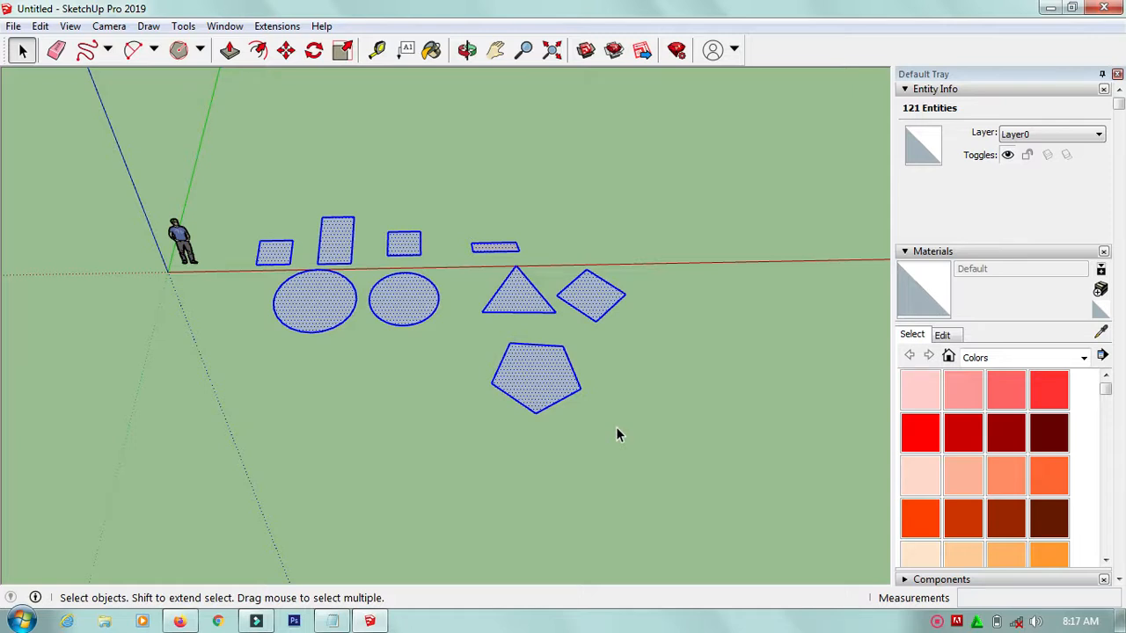
key(Delete)
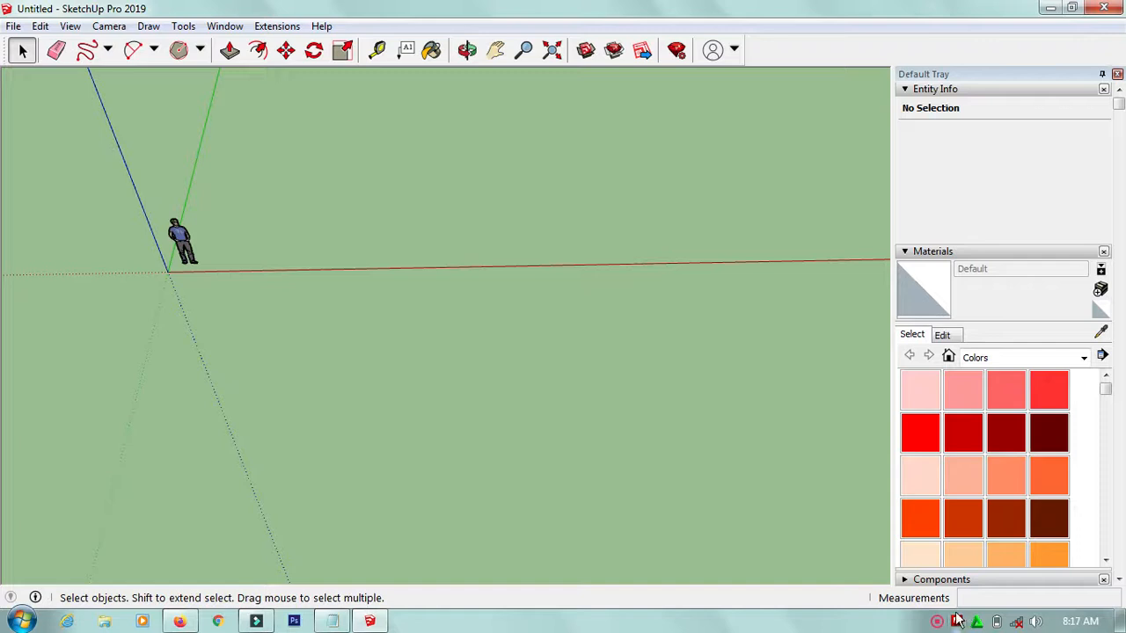